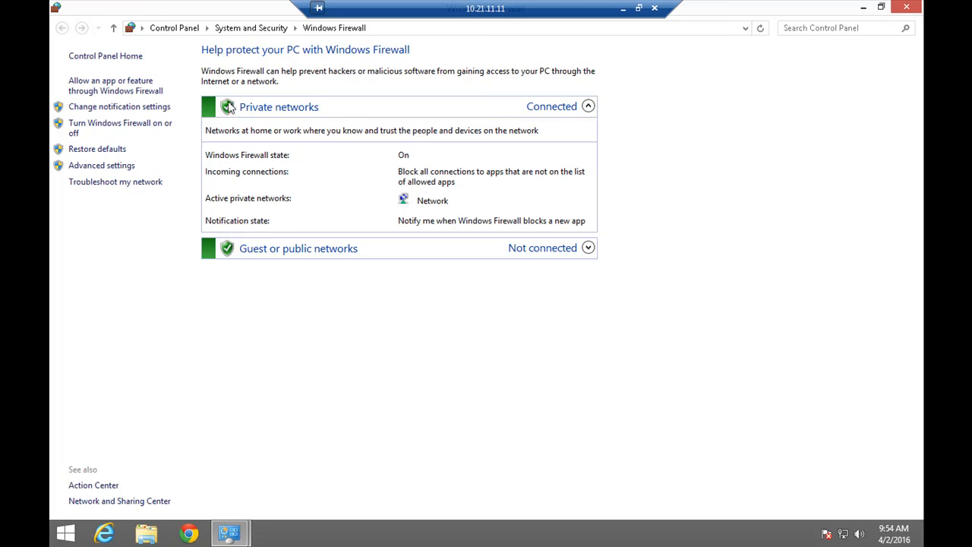
Review the on/off settings of Windows Firewall for private and public networks.
click(101, 129)
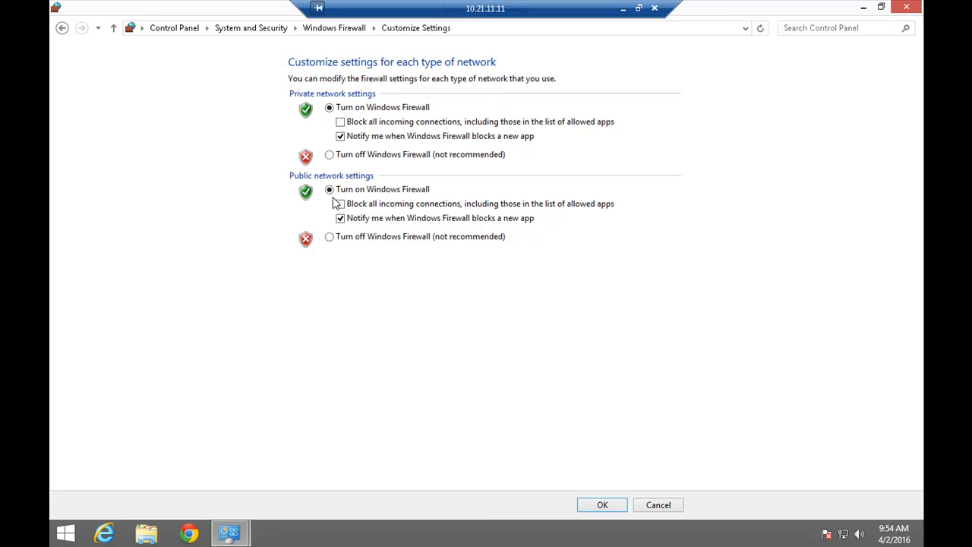
click(601, 502)
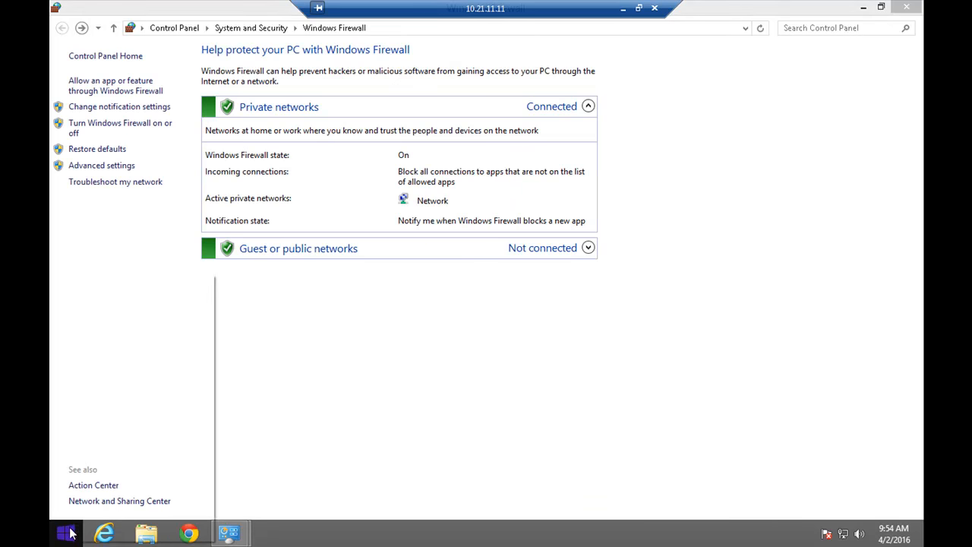
Open the Services console on the remote computer by running services.msc.
right_click(65, 535)
click(88, 497)
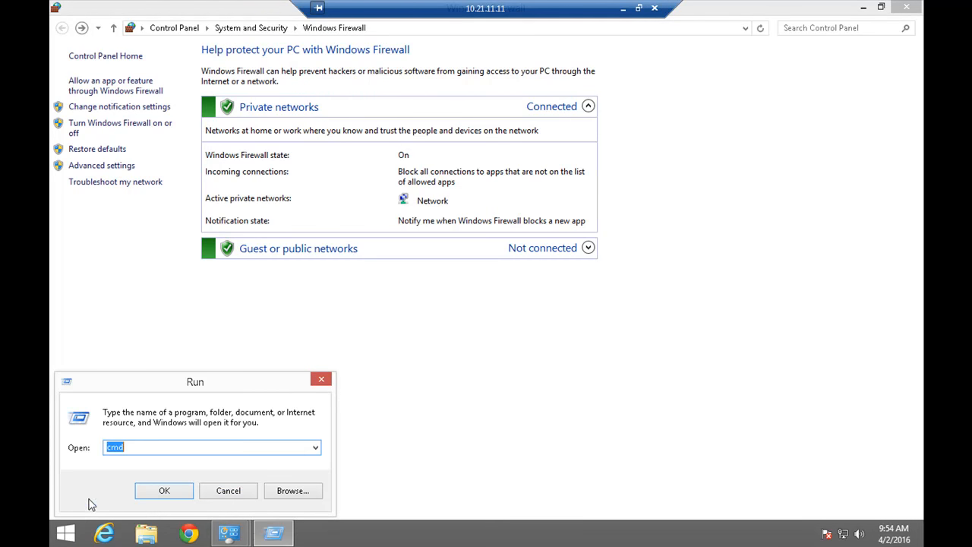
text(services.msc)
key(Return)
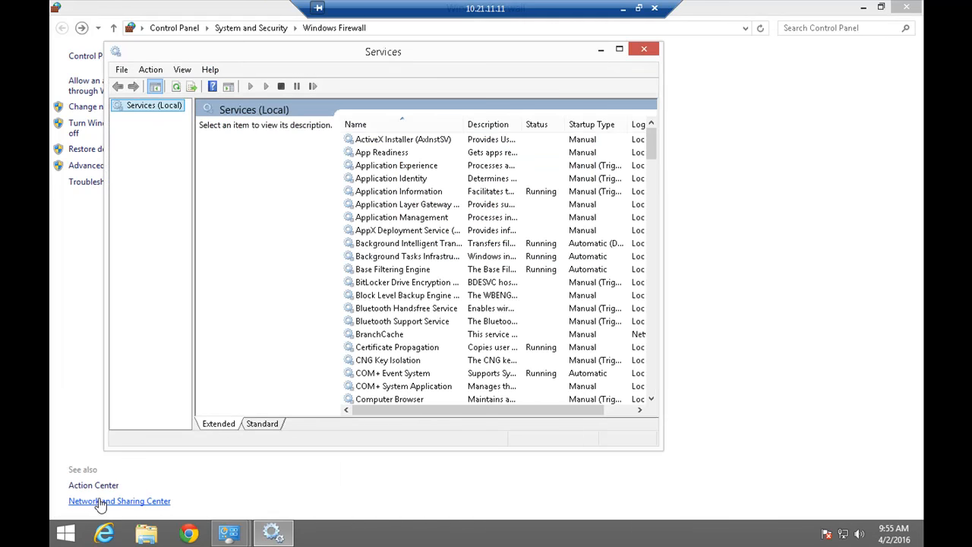
Find the Windows Firewall service, move the Services window aside and stop the service.
click(455, 350)
text(wi)
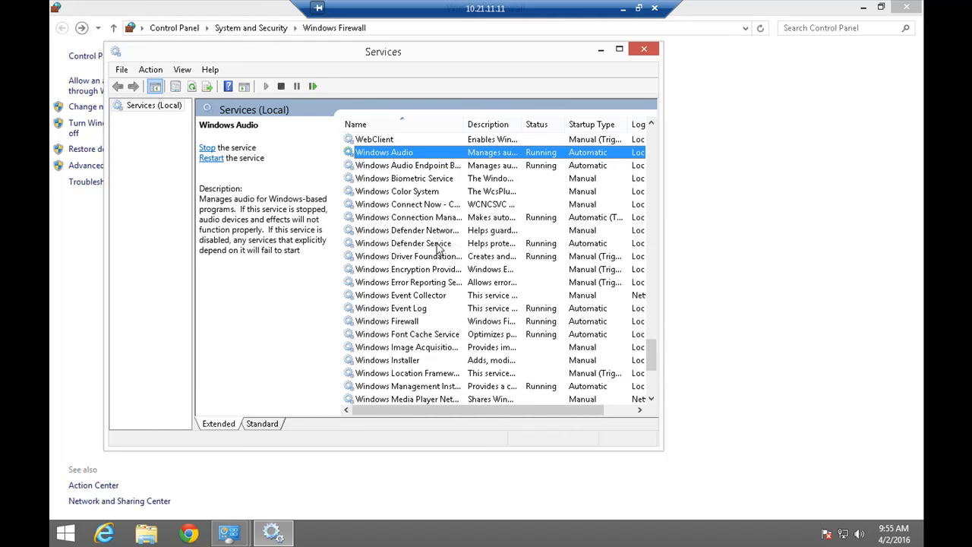
click(422, 322)
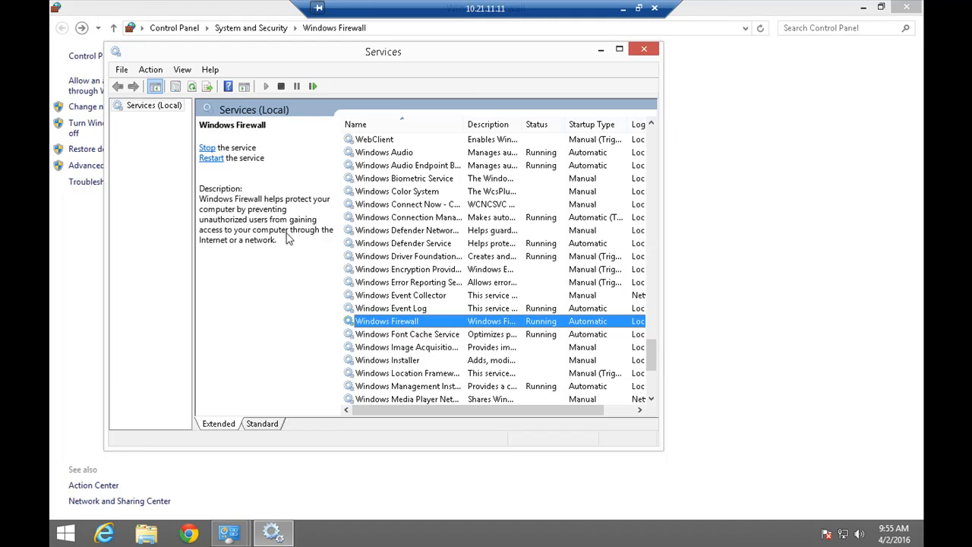
drag(276, 50, 483, 73)
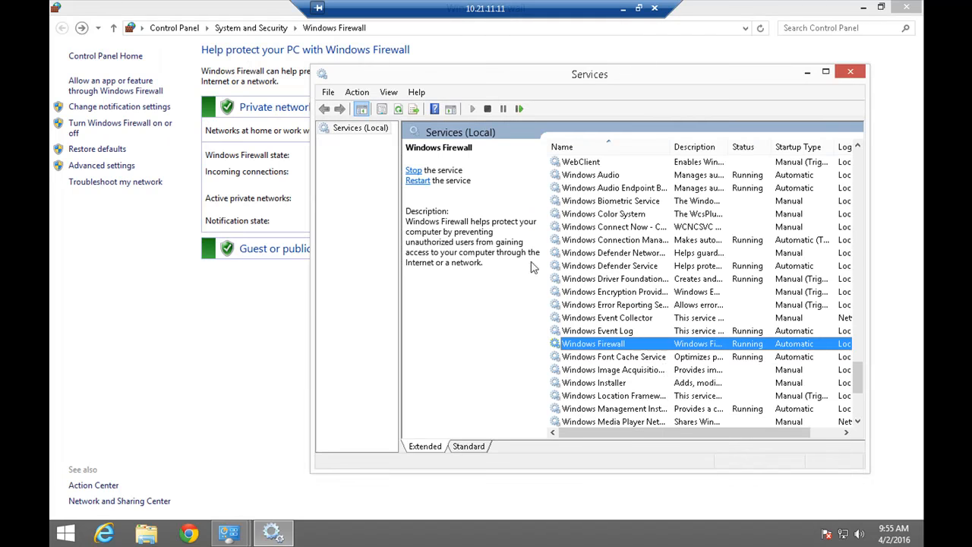
click(416, 172)
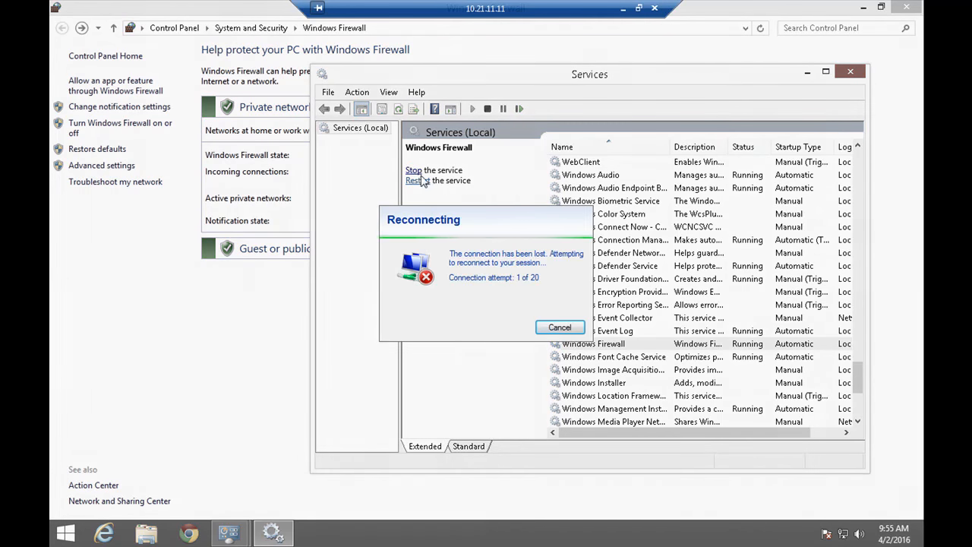
Leave the 10.21.11.11 session, start Remote Desktop Connection and switch to the 10.21.150.150 remote session.
click(624, 10)
click(66, 533)
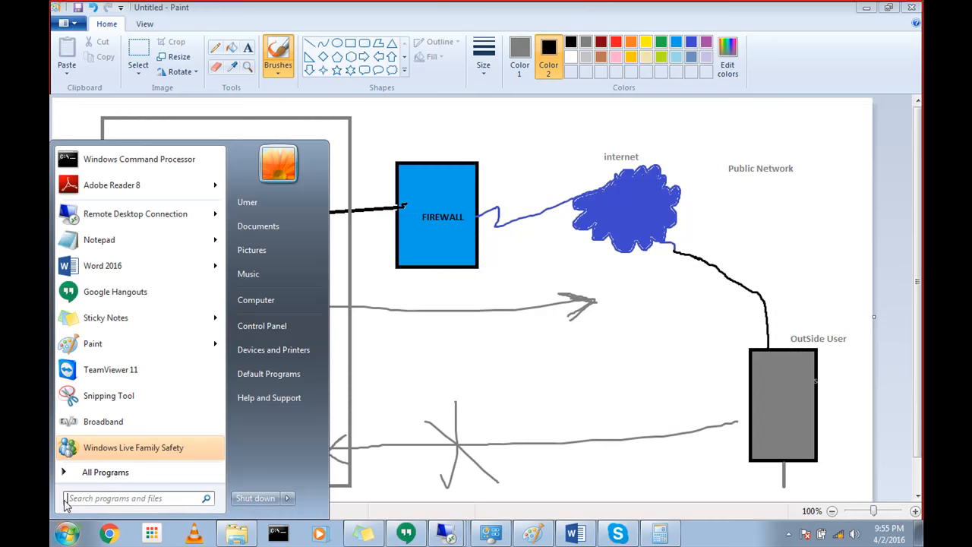
click(122, 223)
click(447, 533)
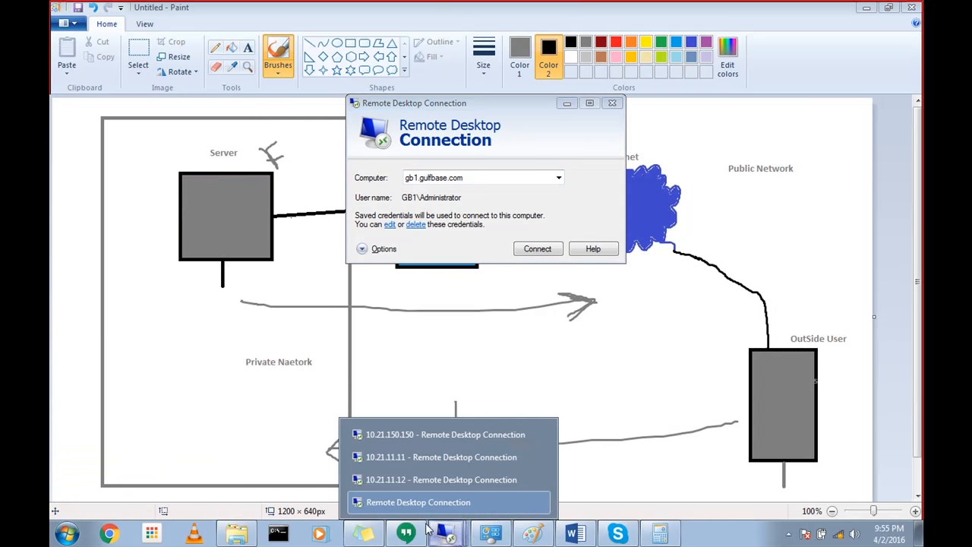
click(416, 438)
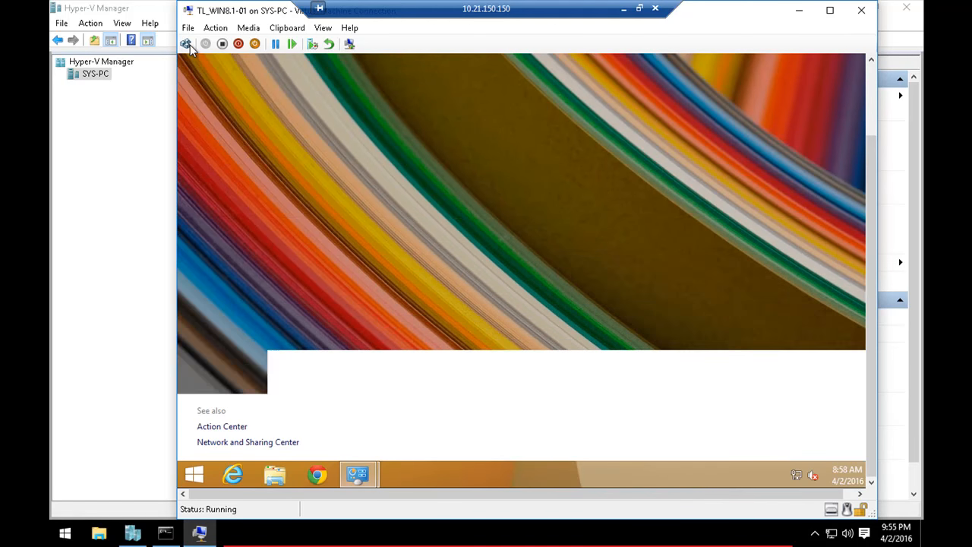
Unlock the TL_WIN8.1-01 virtual machine by signing in to the admin account with its password.
click(187, 44)
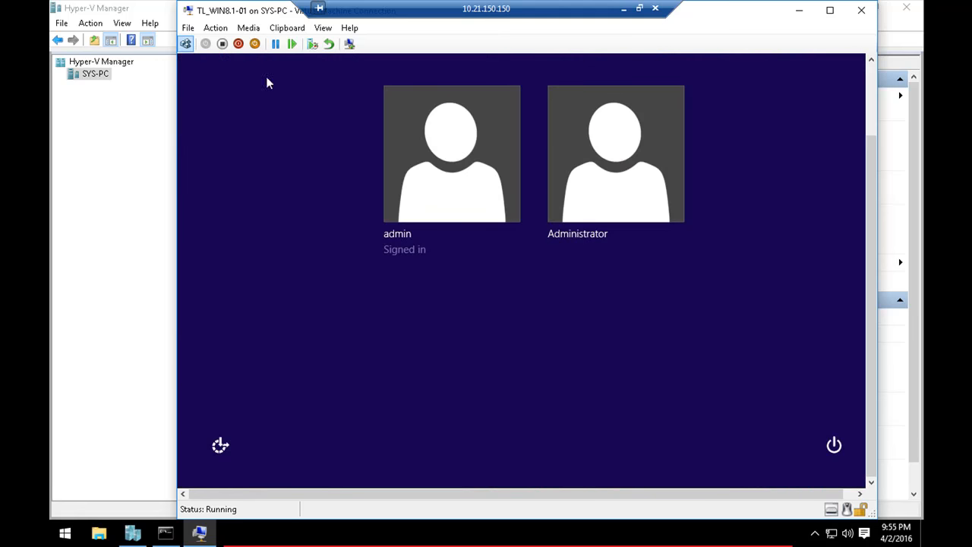
click(451, 214)
text(•••••••)
key(Return)
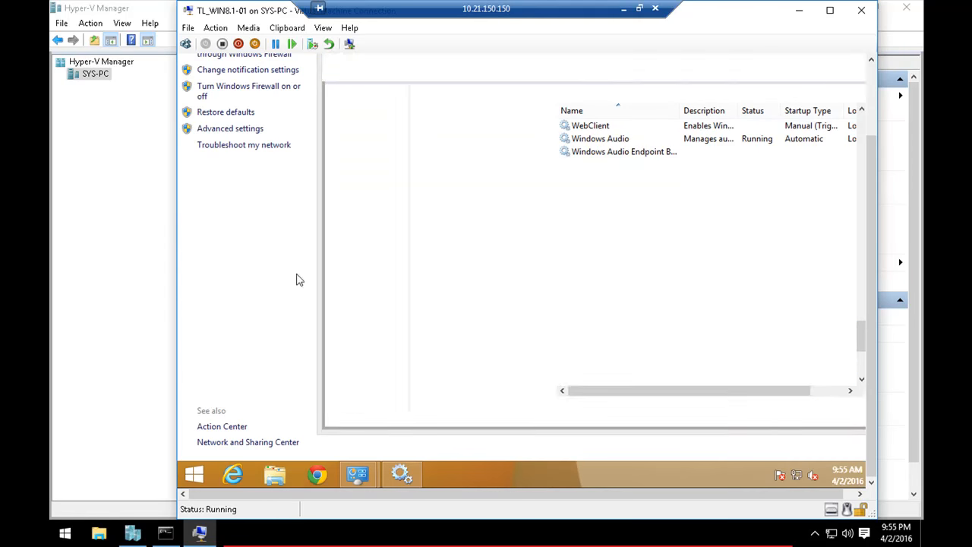
Restore the recommended Windows Firewall settings in the virtual machine.
click(255, 263)
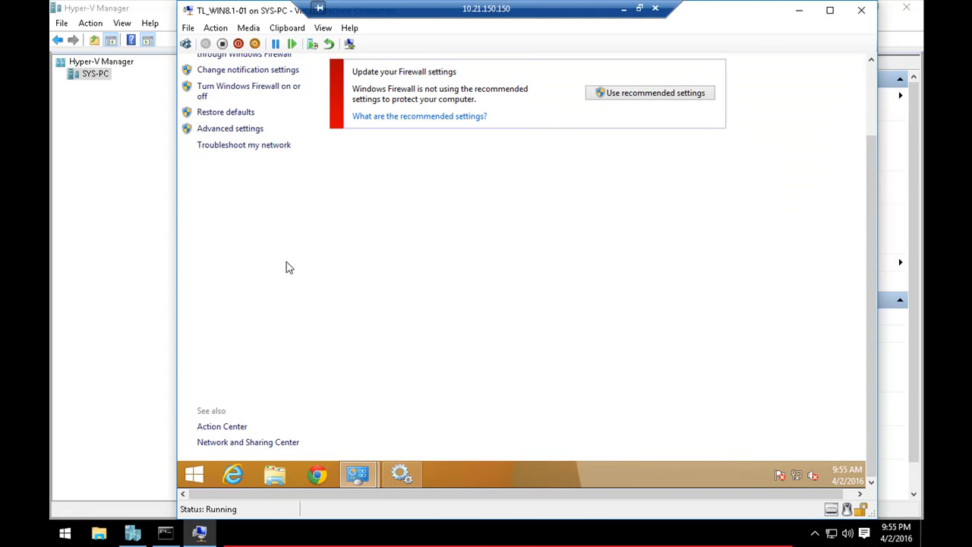
drag(873, 164, 870, 94)
click(663, 187)
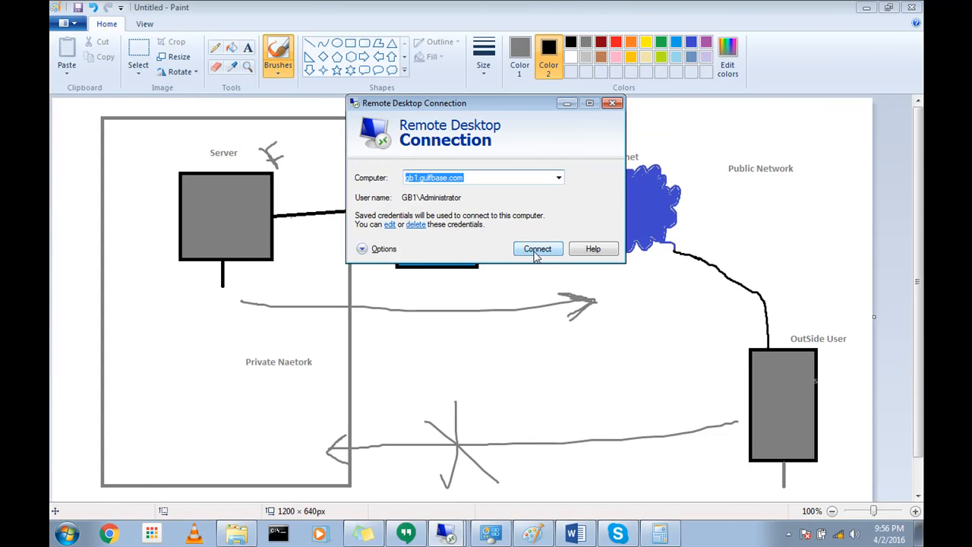
Connect by Remote Desktop to 10.21.11.11 as admin, entering the account password and accepting the connection.
text(10.21.11.1)
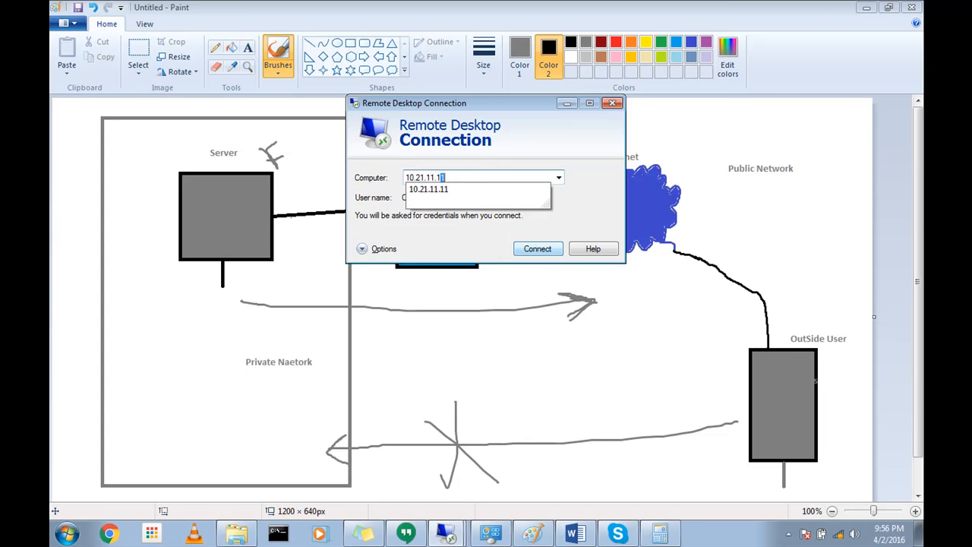
text(1)
key(Return)
text(•)
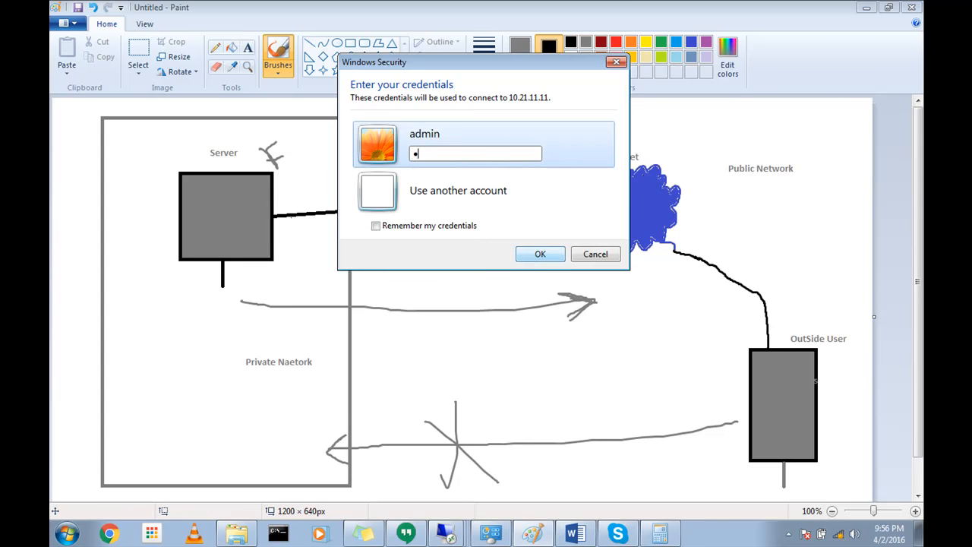
key(BackSpace)
key(BackSpace)
key(BackSpace)
key(BackSpace)
key(BackSpace)
text(••••••••)
click(535, 255)
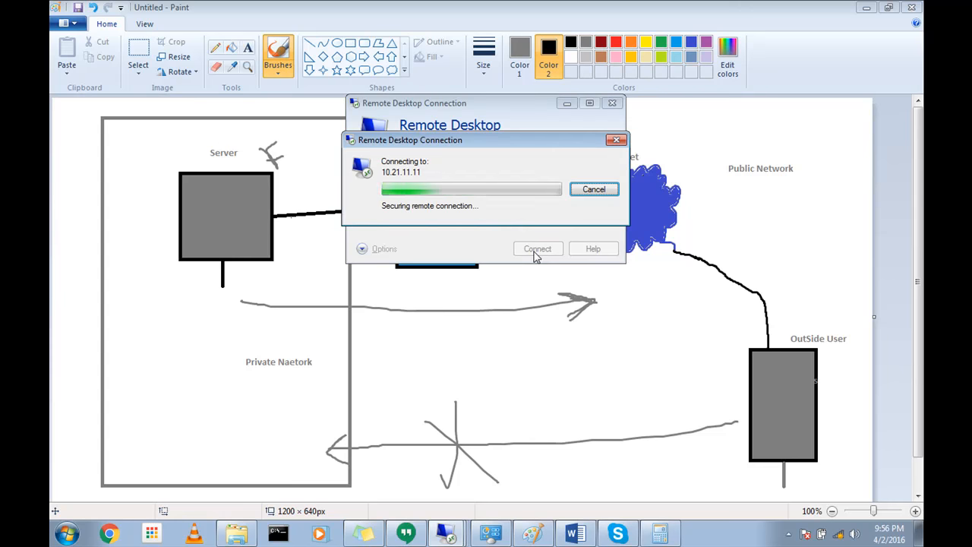
key(y)
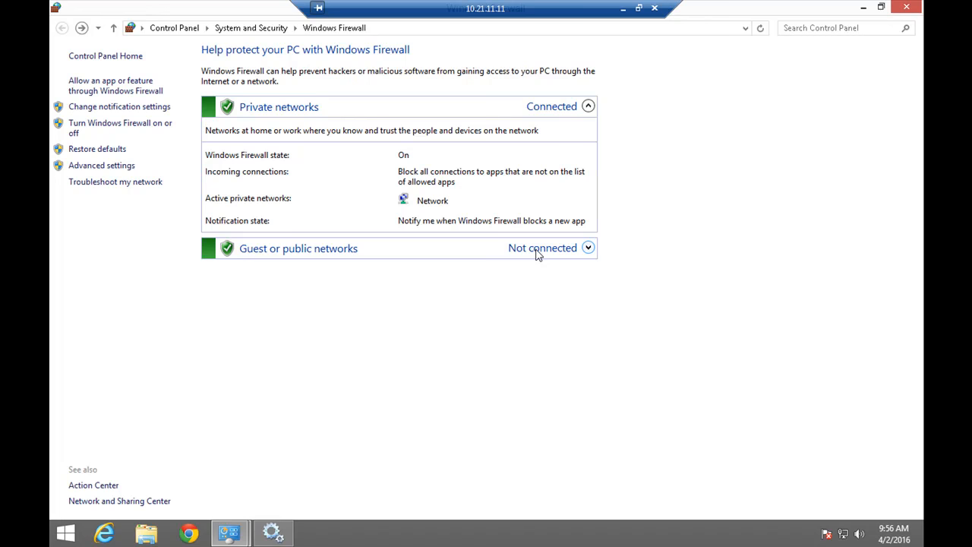
Open the advanced firewall settings and examine the Domain Profile's inbound and outbound connection properties.
click(112, 169)
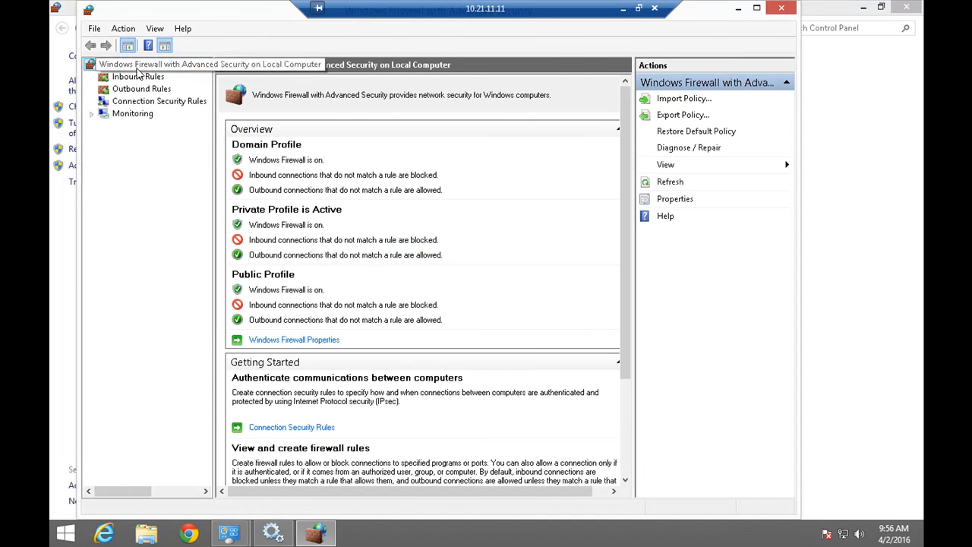
right_click(137, 67)
click(186, 182)
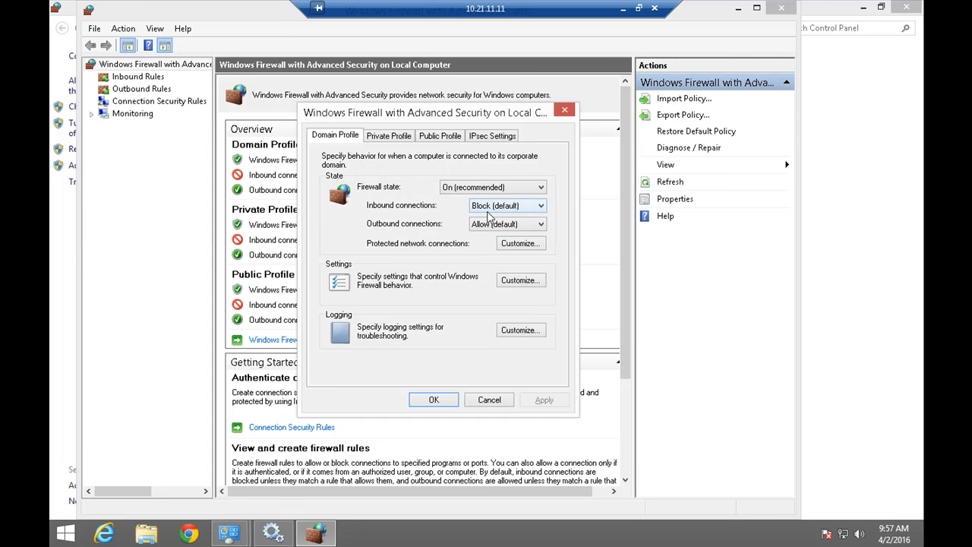
click(489, 400)
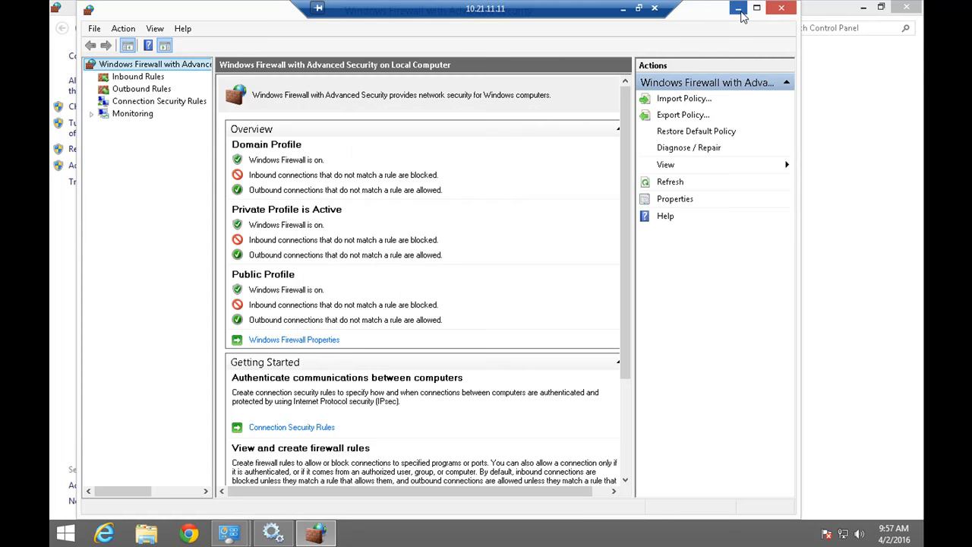
Switch to Paint, draw a return arrow below the cloud to the left computer, and label the arcs O and I.
click(626, 8)
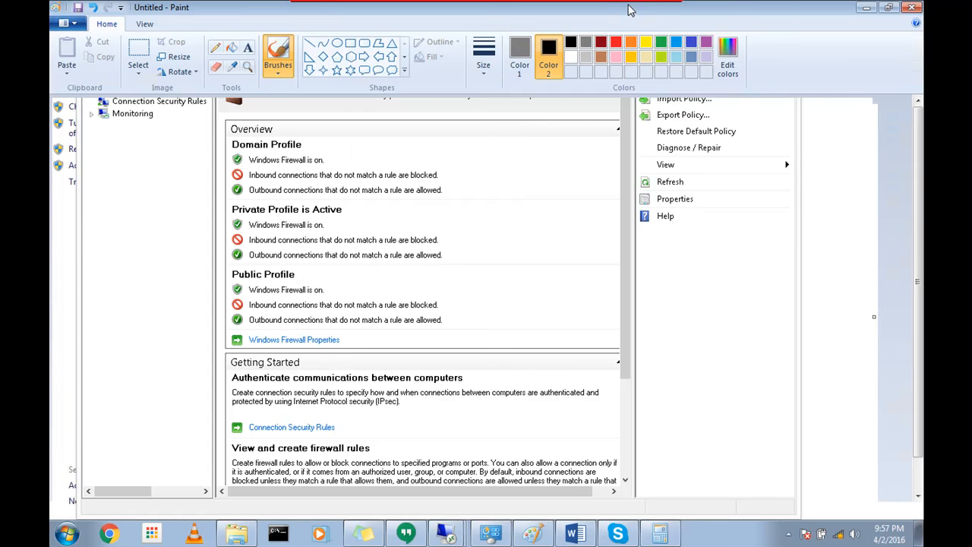
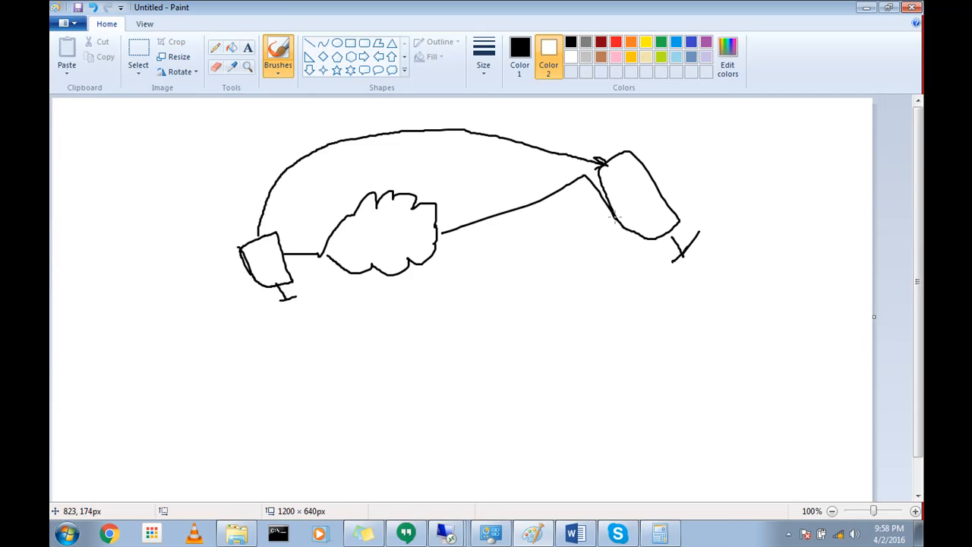
mouse_move(614, 217)
mouse_down()
mouse_move(605, 252)
mouse_move(553, 308)
mouse_move(451, 337)
mouse_move(381, 337)
mouse_move(265, 276)
mouse_up()
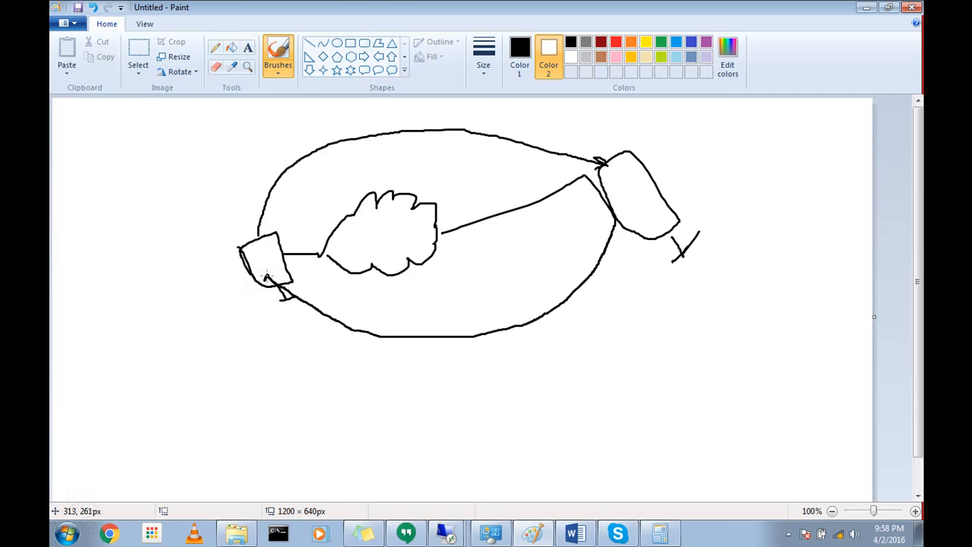
mouse_move(280, 119)
mouse_down()
mouse_move(278, 137)
mouse_move(286, 120)
mouse_up()
mouse_move(446, 351)
mouse_down()
mouse_move(454, 374)
mouse_move(465, 365)
mouse_move(454, 347)
mouse_up()
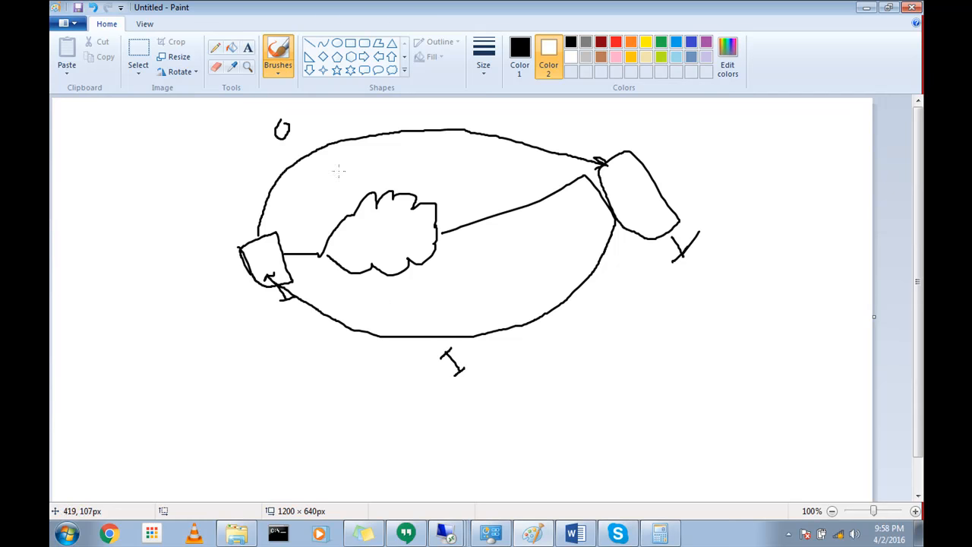
Mark the outgoing arc with a check mark and the incoming arc with a cross.
drag(278, 119, 285, 131)
mouse_move(550, 115)
mouse_down()
mouse_move(559, 122)
mouse_move(578, 107)
mouse_up()
mouse_move(332, 342)
mouse_down()
mouse_move(330, 364)
mouse_move(347, 359)
mouse_up()
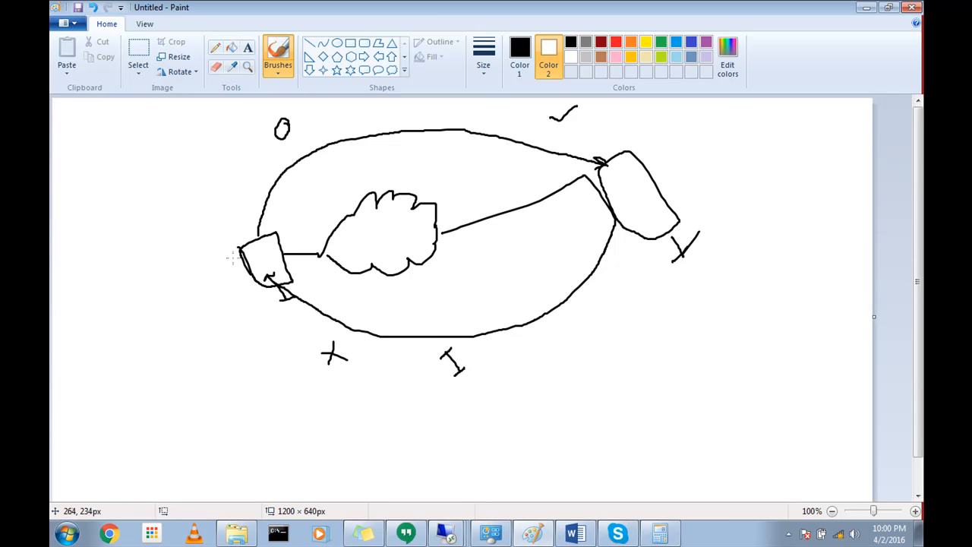
Label the left computer W and draw a third computer at the canvas's lower right, linked to the cloud.
mouse_move(188, 233)
mouse_down()
mouse_move(203, 227)
mouse_move(218, 239)
mouse_up()
mouse_move(434, 248)
mouse_down()
mouse_move(673, 320)
mouse_move(856, 399)
mouse_move(803, 394)
mouse_move(845, 416)
mouse_move(839, 427)
mouse_up()
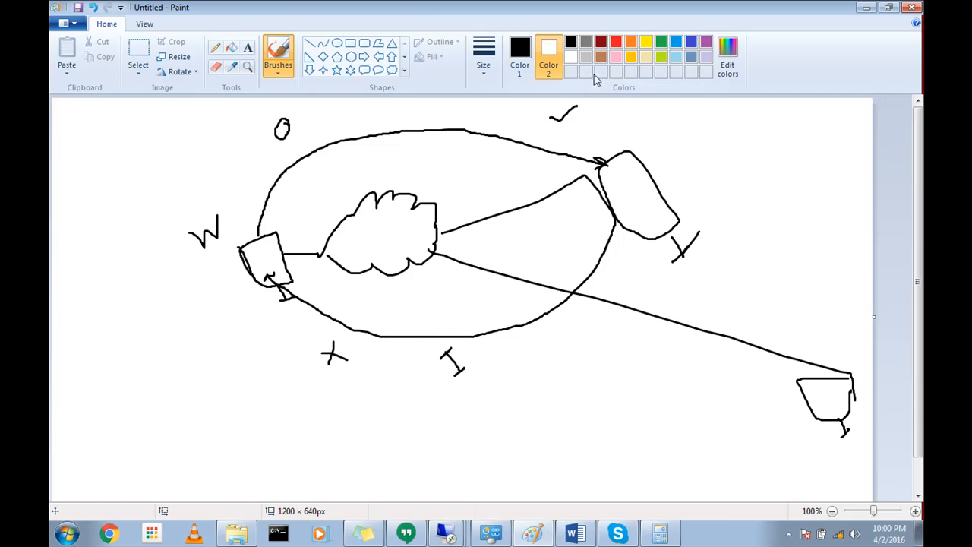
Set Color 2 to red, then draw a curved arrow from the third computer to computer W and cross it out.
click(616, 42)
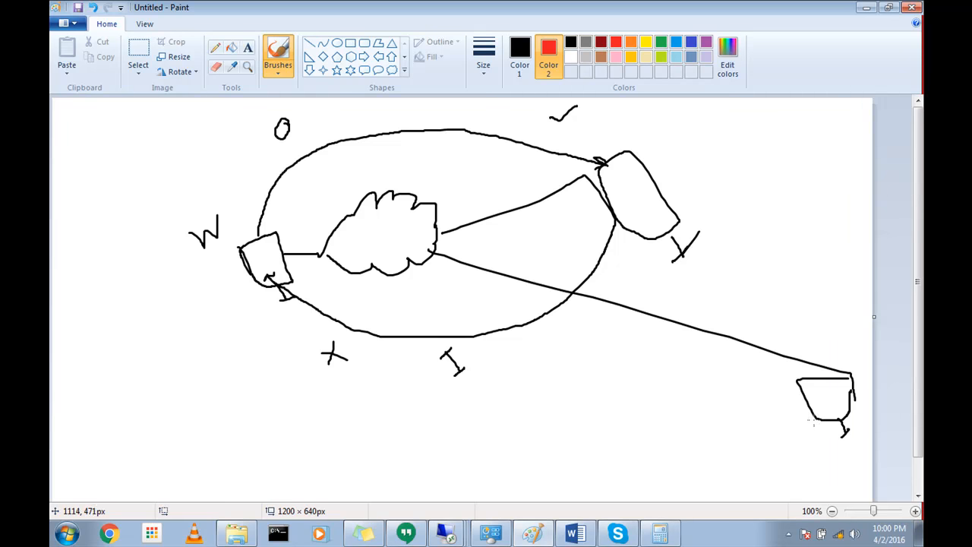
mouse_move(814, 420)
mouse_down()
mouse_move(751, 455)
mouse_move(619, 476)
mouse_move(421, 470)
mouse_move(326, 409)
mouse_move(260, 304)
mouse_move(254, 313)
mouse_move(259, 304)
mouse_move(267, 311)
mouse_up()
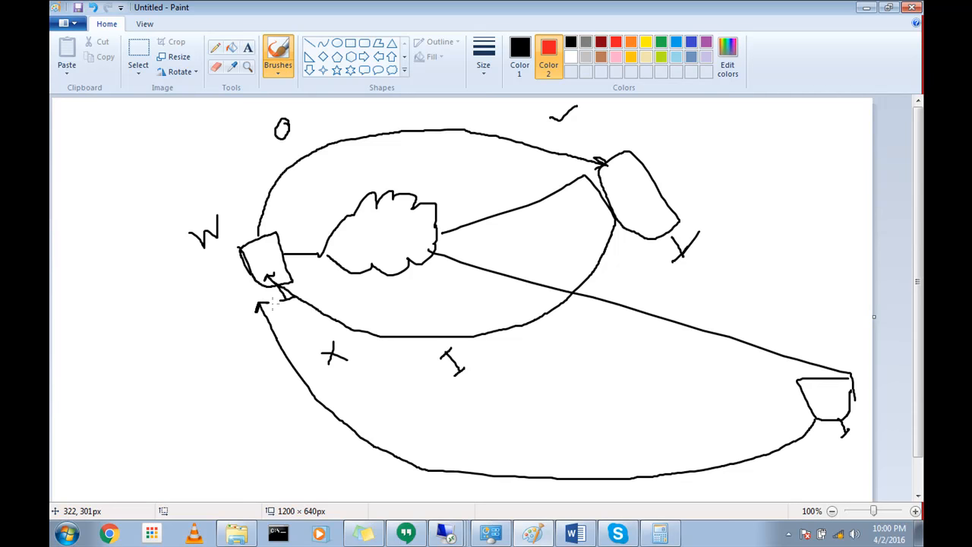
drag(393, 410, 363, 469)
drag(358, 422, 389, 483)
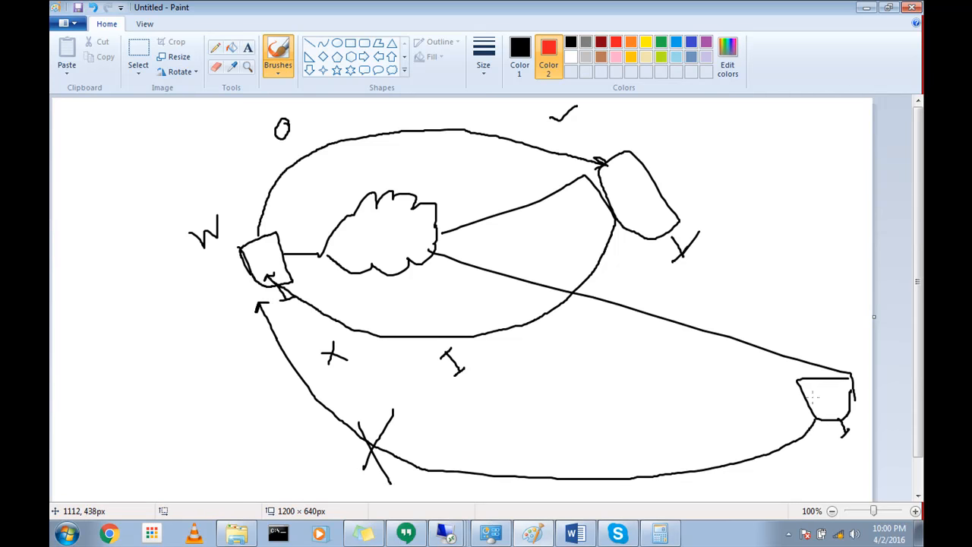
Add freehand marks inside and above the third computer and below computer W.
mouse_move(817, 394)
mouse_down()
mouse_move(843, 385)
mouse_move(854, 402)
mouse_up()
drag(822, 350, 850, 316)
mouse_move(204, 325)
mouse_down()
mouse_move(216, 329)
mouse_move(212, 339)
mouse_move(217, 313)
mouse_up()
drag(224, 351, 220, 365)
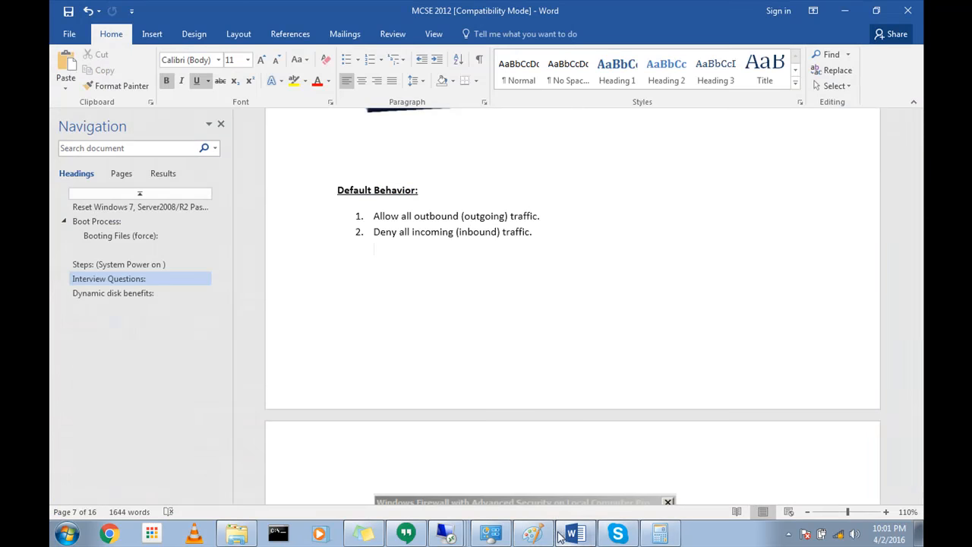
Switch to Command Prompt and start a continuous ping to 10.21.11.111 with the -t option.
click(576, 533)
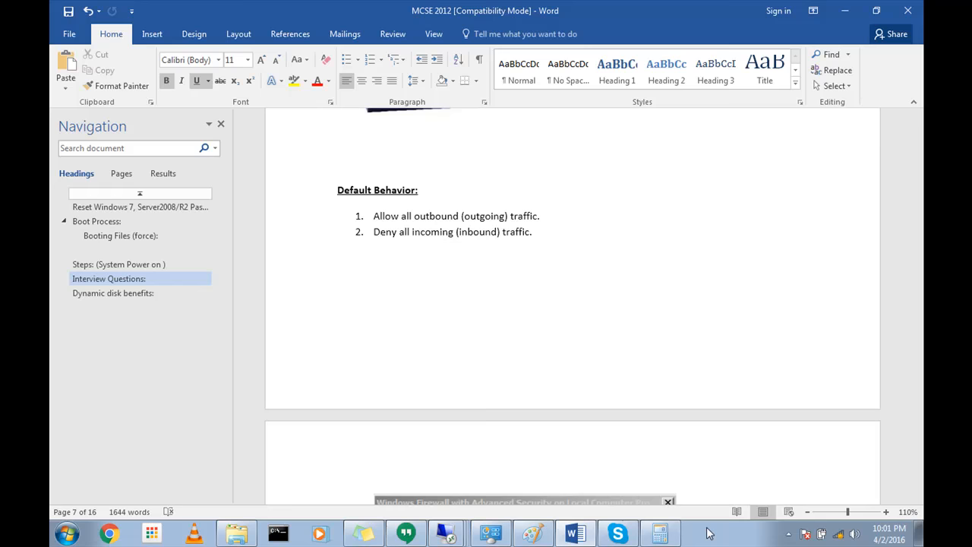
click(279, 530)
text(ping 10.21)
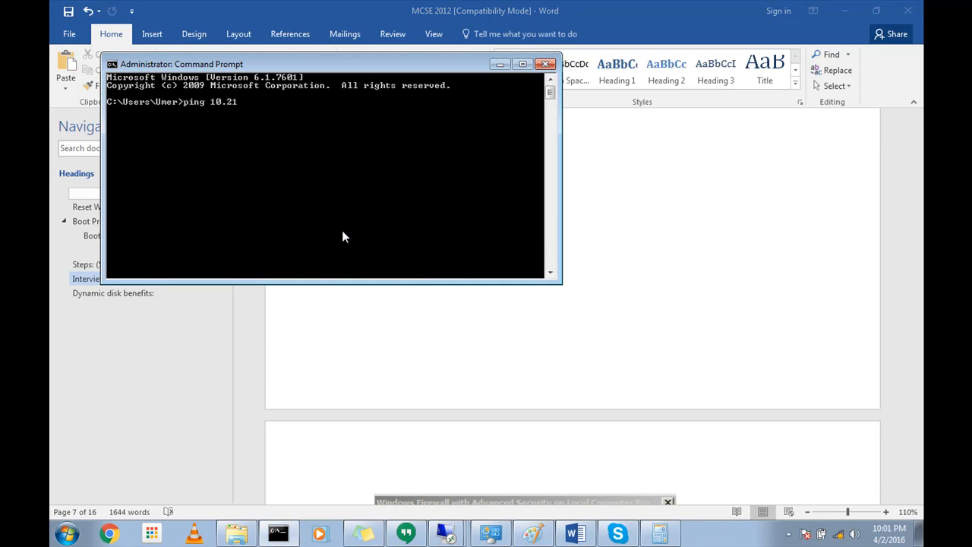
text(.11.)
key(BackSpace)
key(BackSpace)
text(.11.111 -t)
key(Return)
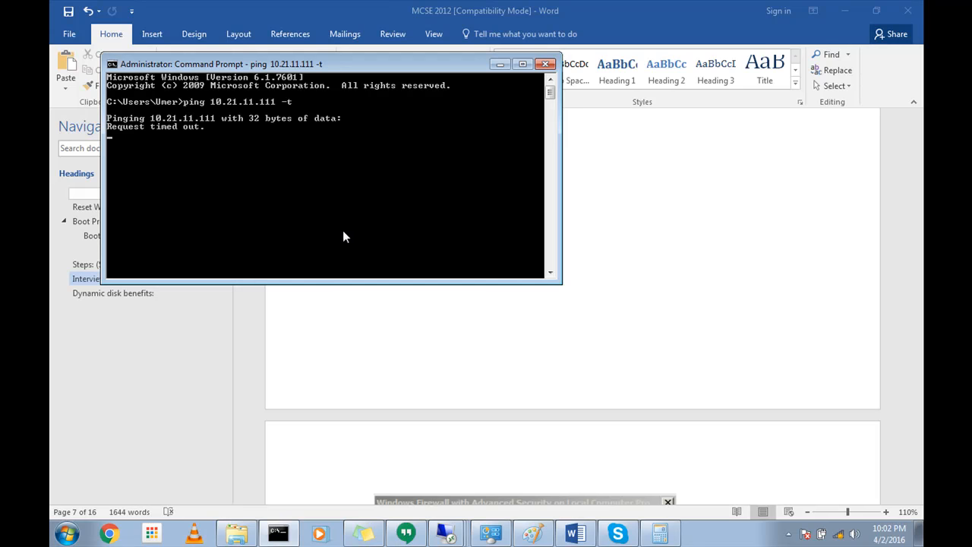
Stop the running ping and start a continuous ping to 10.21.11.11 with the -t option.
key(ctrl+c)
key(Up)
key(Left)
key(Left)
key(Left)
key(BackSpace)
key(Return)
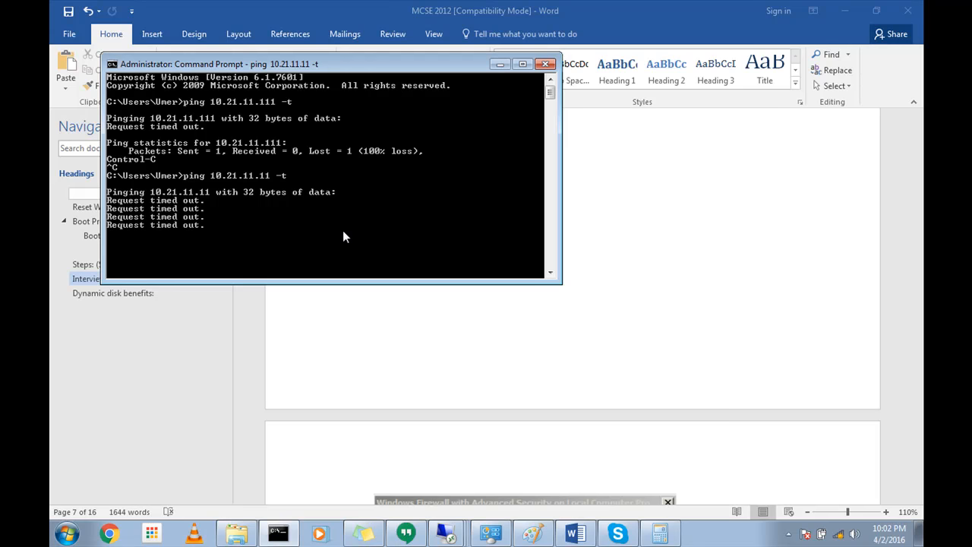
Close the advanced firewall console in the 10.21.11.11 remote session, then minimize the session.
mouse_move(447, 534)
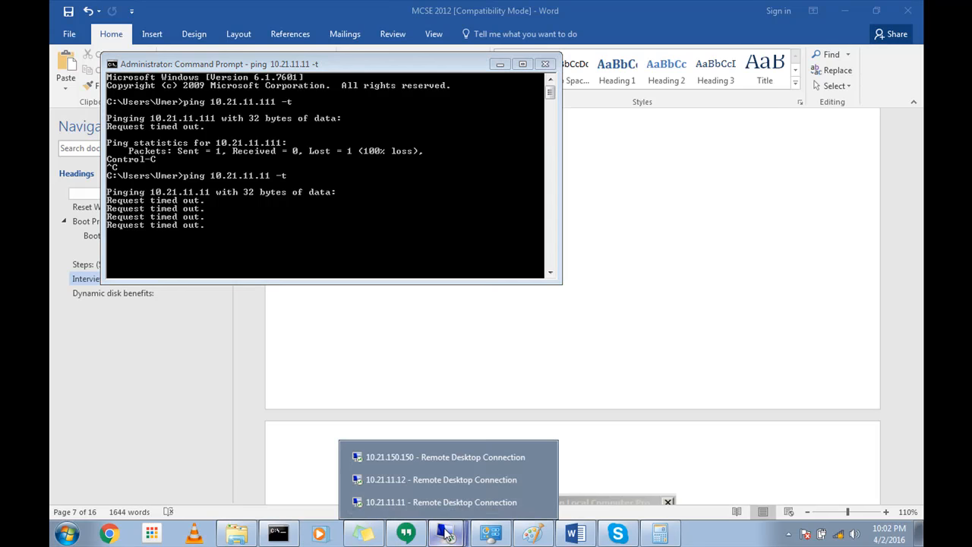
click(447, 503)
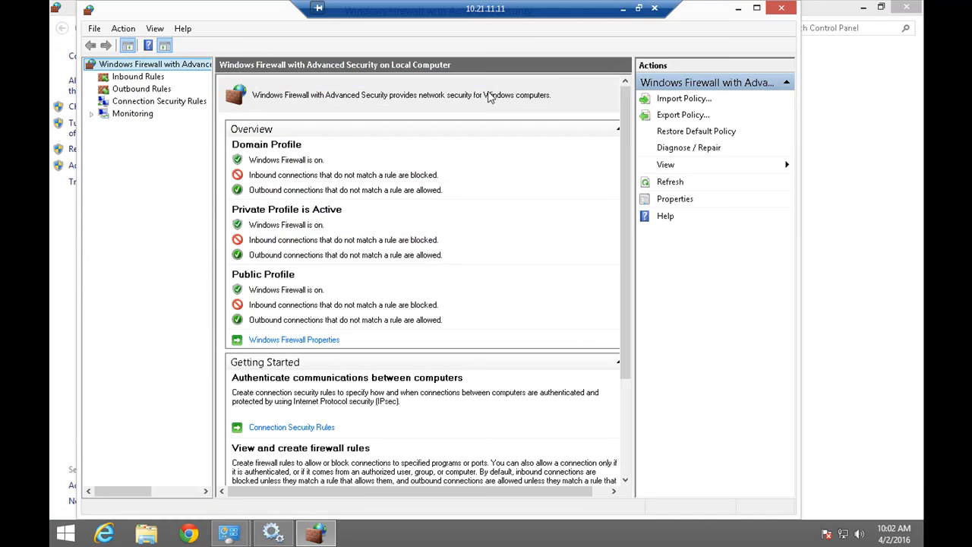
click(780, 10)
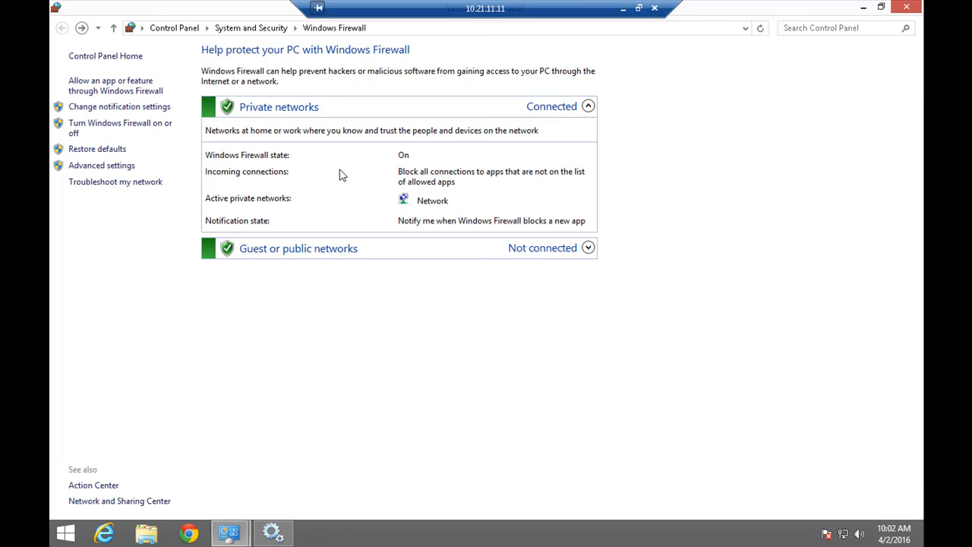
click(623, 8)
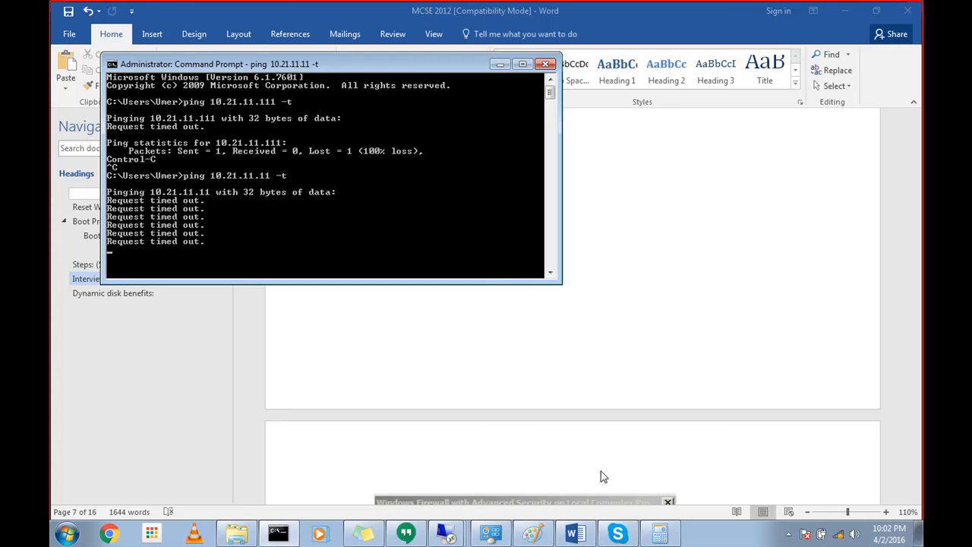
Minimize the Word document and bring the Paint network diagram to the front.
click(576, 534)
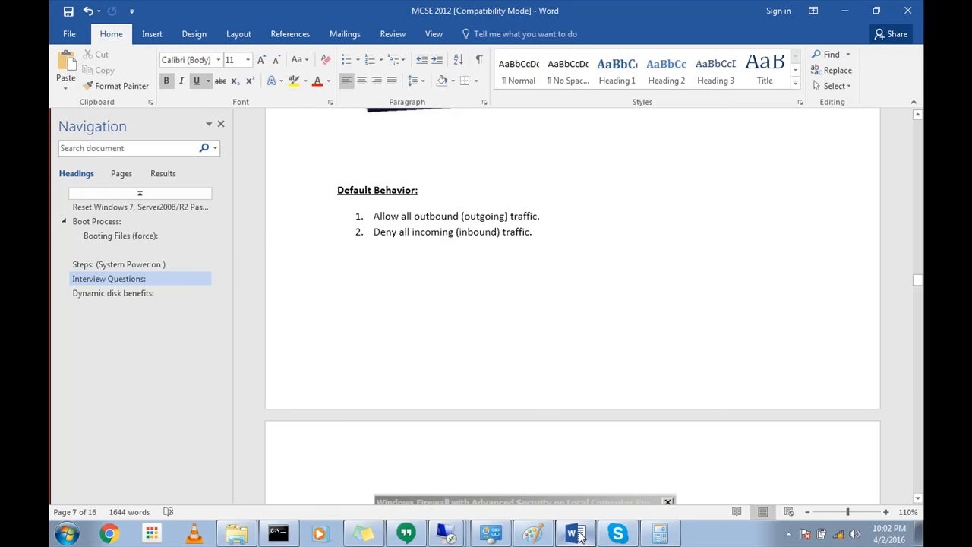
click(576, 534)
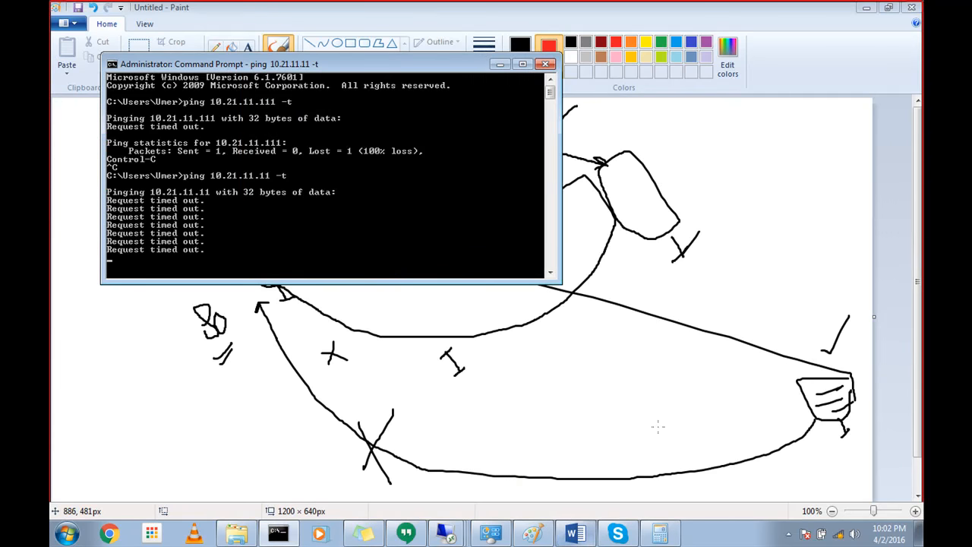
click(658, 427)
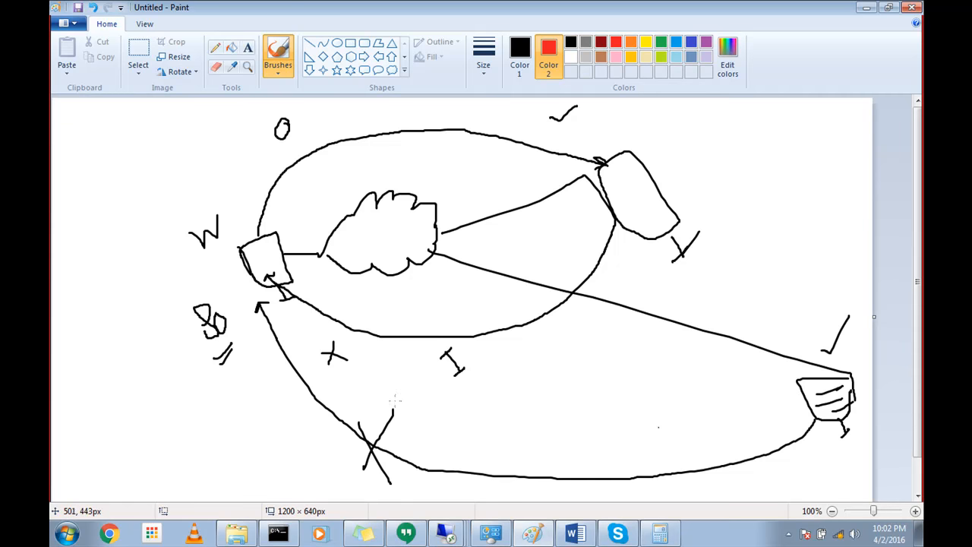
Return to the 10.21.11.11 remote session and open a Command Prompt from File Explorer with cmd.
click(441, 534)
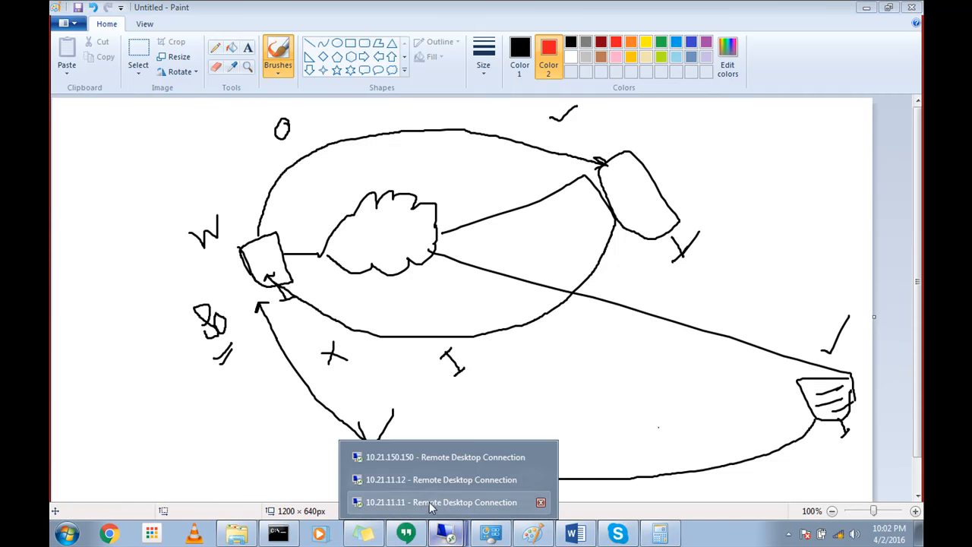
click(429, 502)
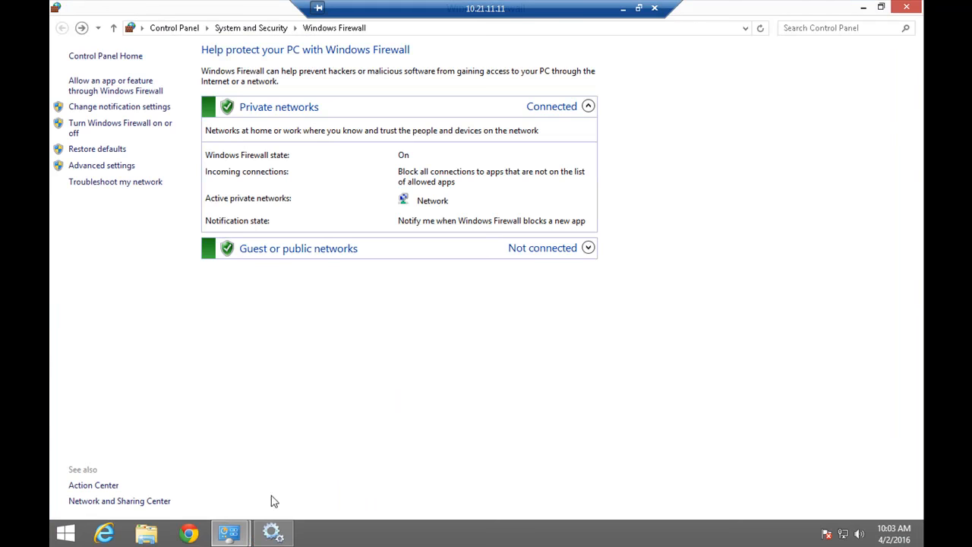
click(147, 538)
click(412, 111)
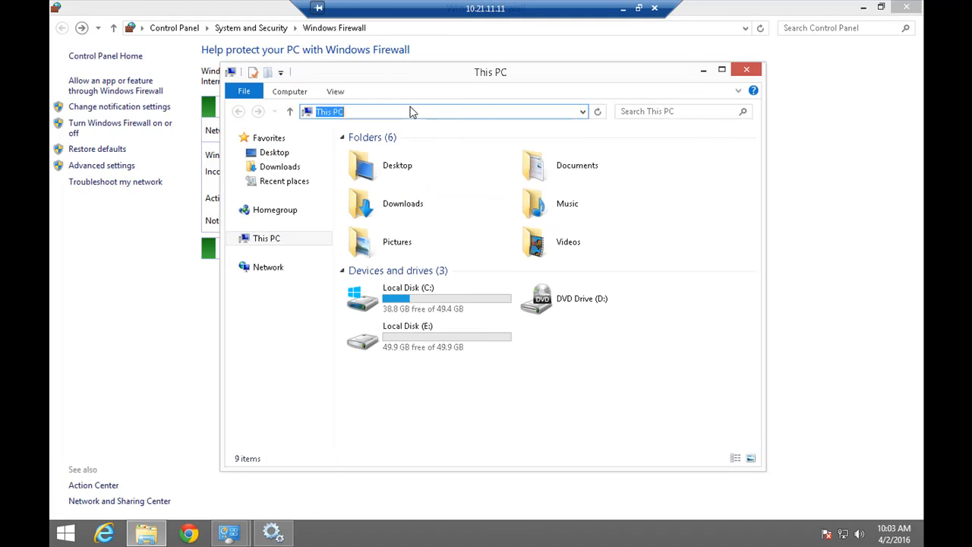
text(cmd)
key(Return)
Ping 10.21.1.144 from the remote machine's Command Prompt.
text(pi)
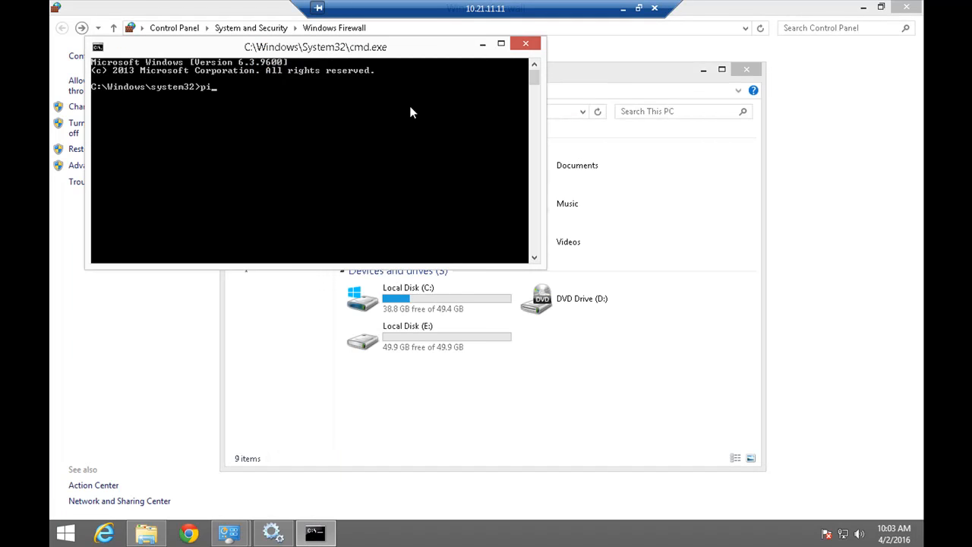
text(ng 10.2)
text(1)
text(.144)
key(Return)
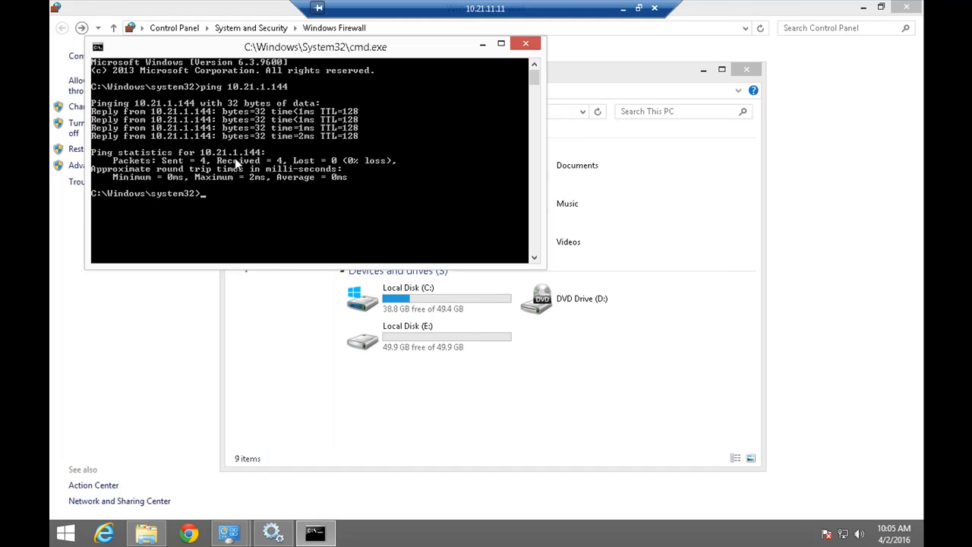
Repeat the ping to 10.21.1.144 two more times.
key(Up)
key(Return)
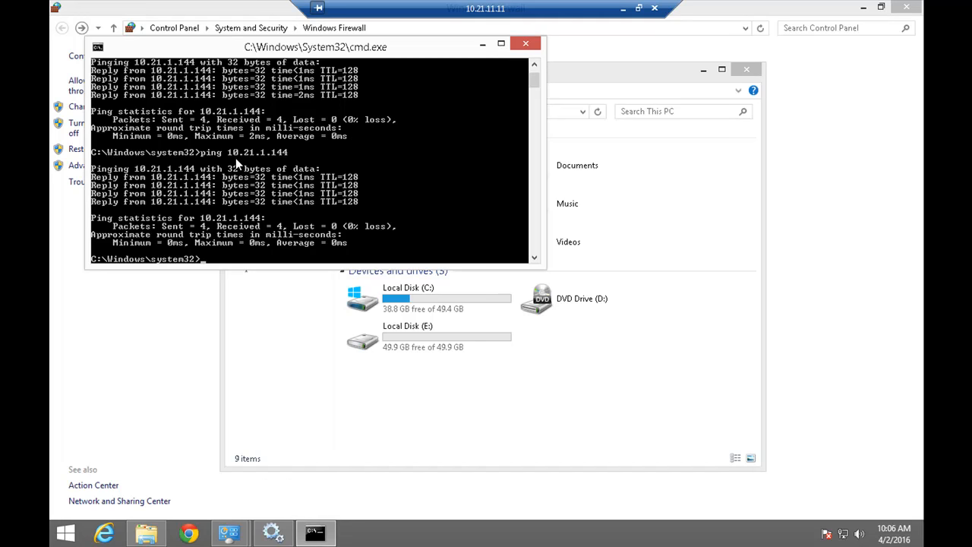
key(Up)
key(Return)
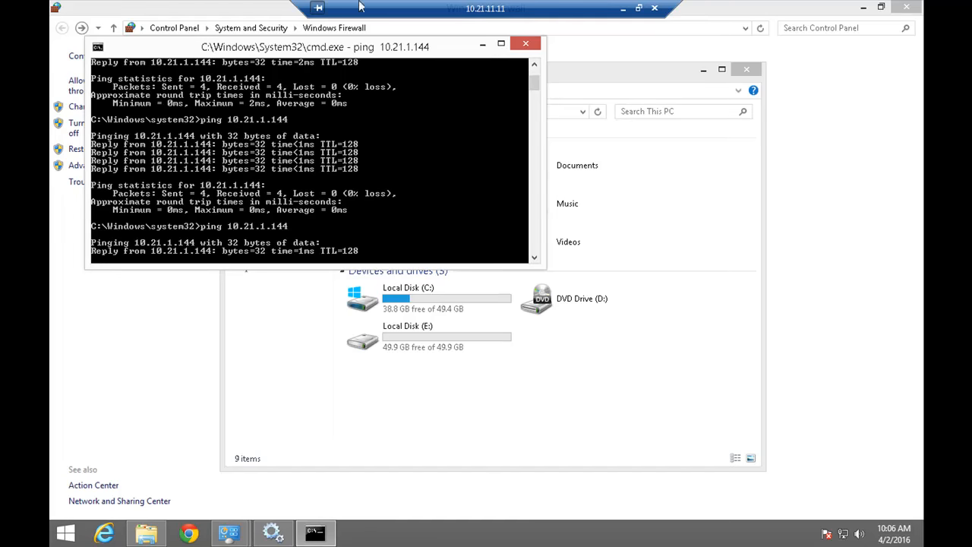
Check the ongoing ping in the local Command Prompt, then return to the 10.21.11.11 remote session.
click(623, 8)
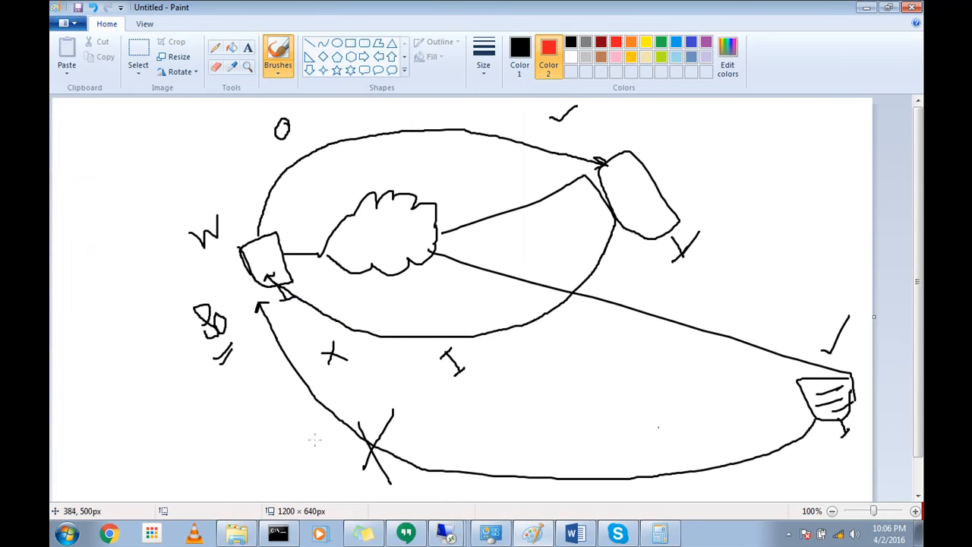
key(alt+Tab)
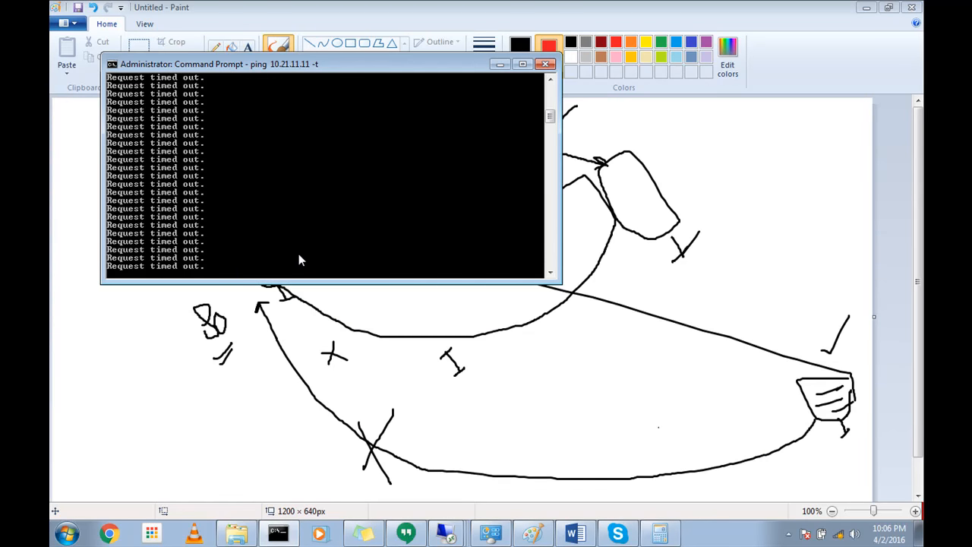
click(446, 534)
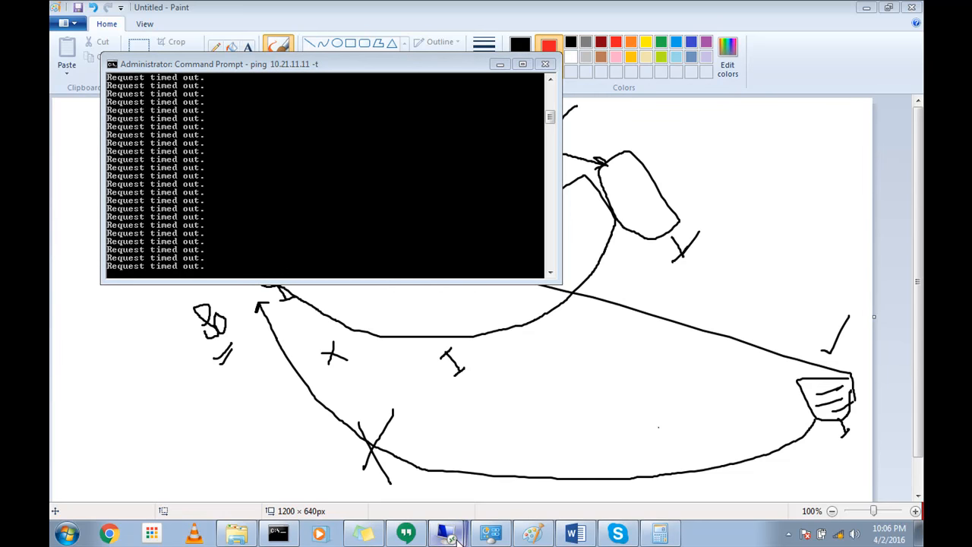
mouse_move(450, 536)
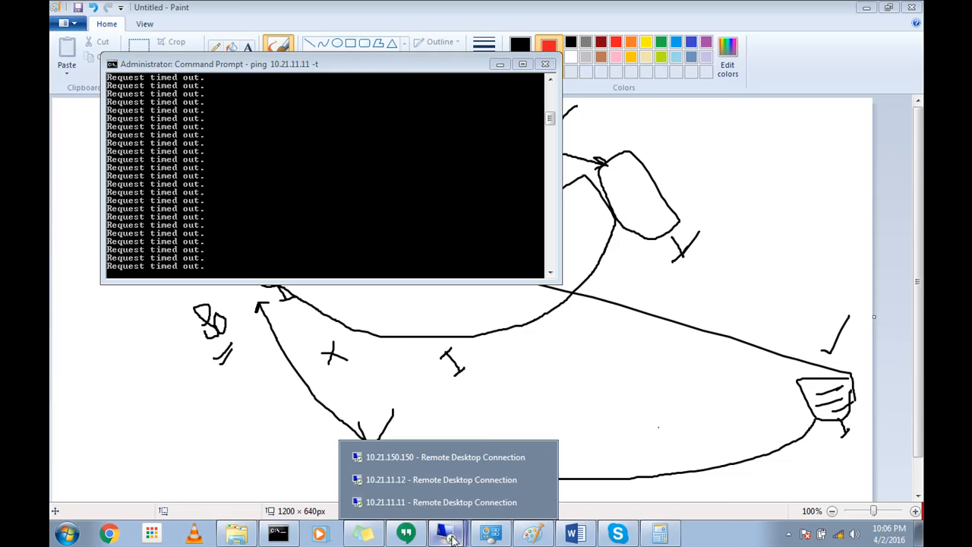
click(430, 504)
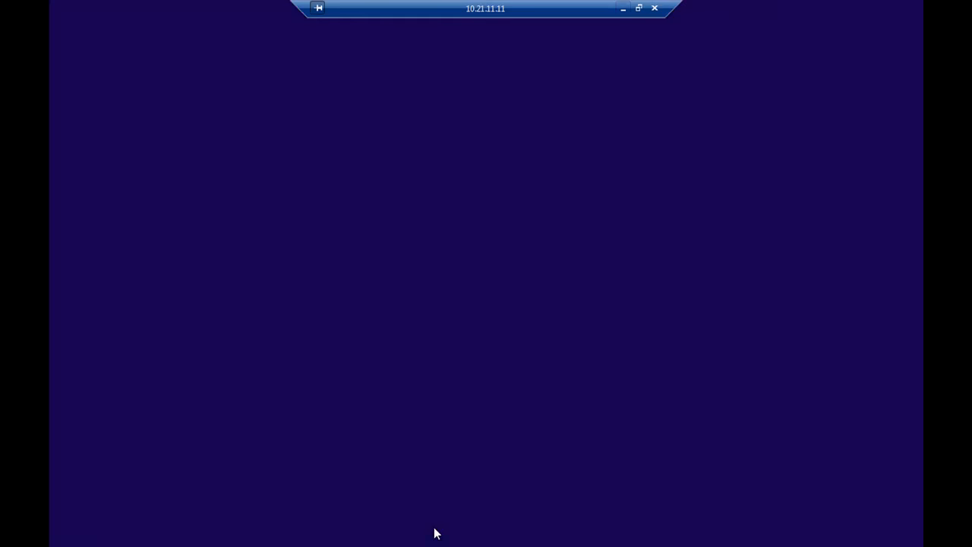
click(446, 447)
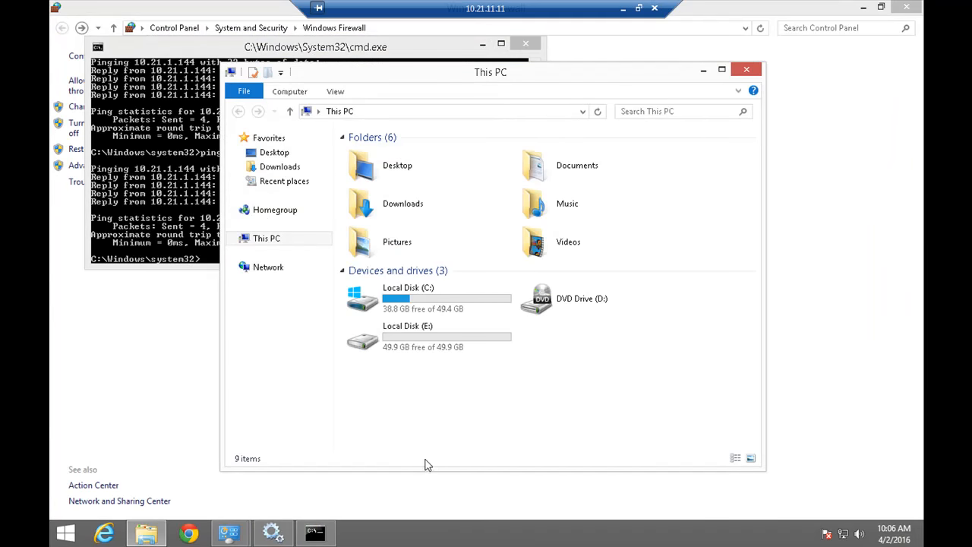
Close the This PC window and open the advanced settings of Windows Firewall.
click(746, 70)
click(209, 392)
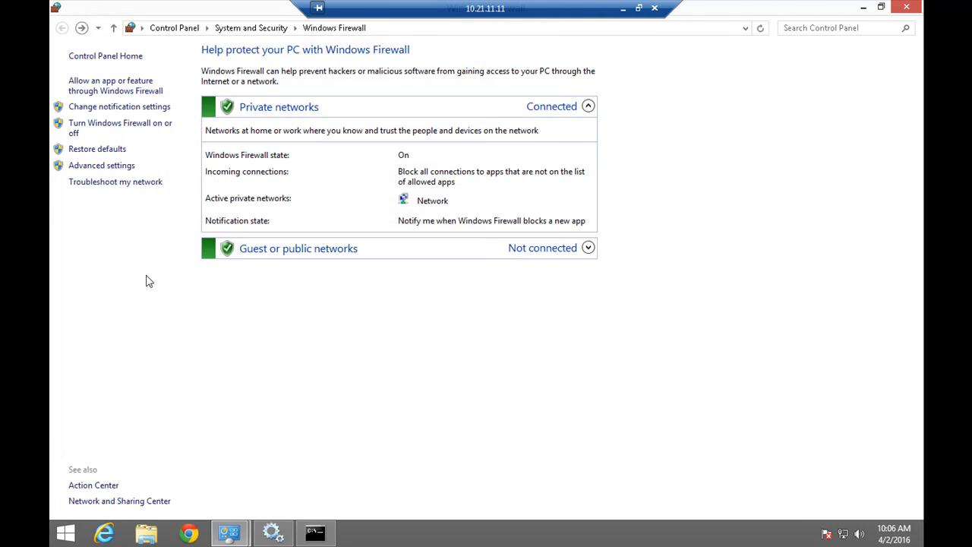
click(109, 167)
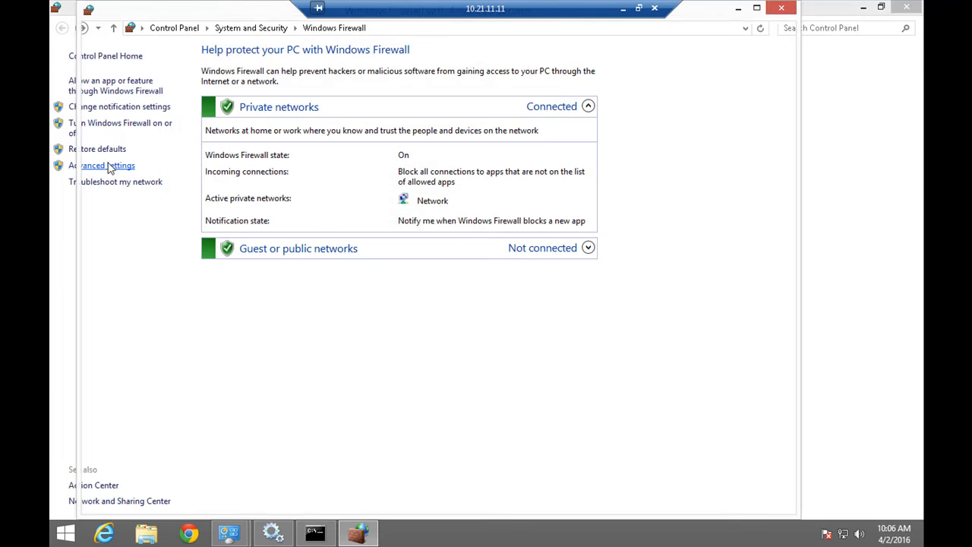
Review the inbound and outbound rule lists and select the second Core Networking - Destination Unreachable inbound rule.
click(136, 79)
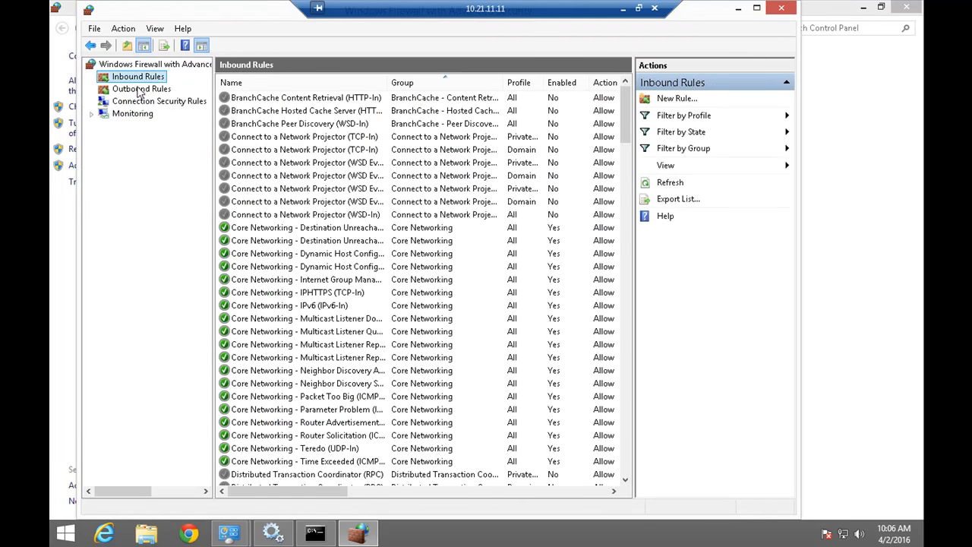
click(139, 89)
click(148, 91)
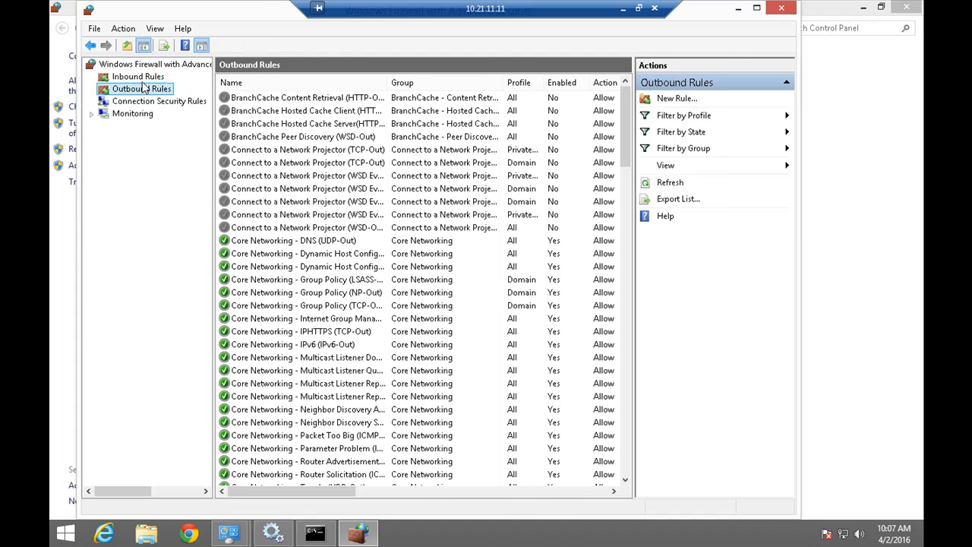
click(140, 79)
drag(628, 112, 638, 393)
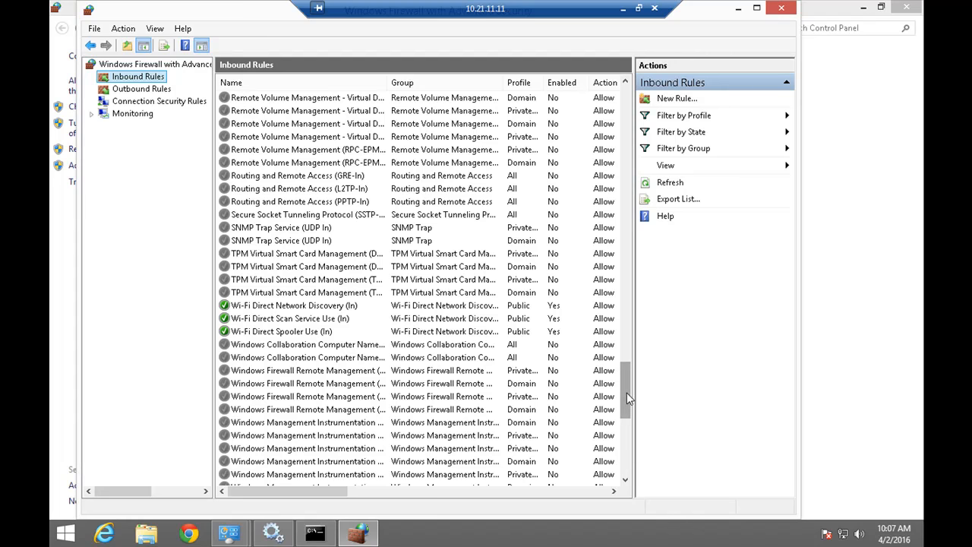
drag(627, 390, 627, 106)
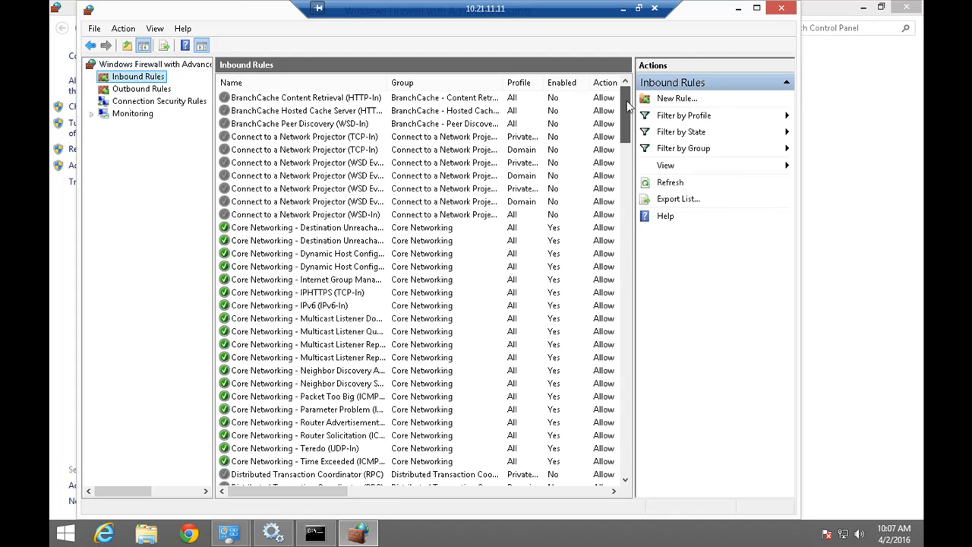
click(318, 241)
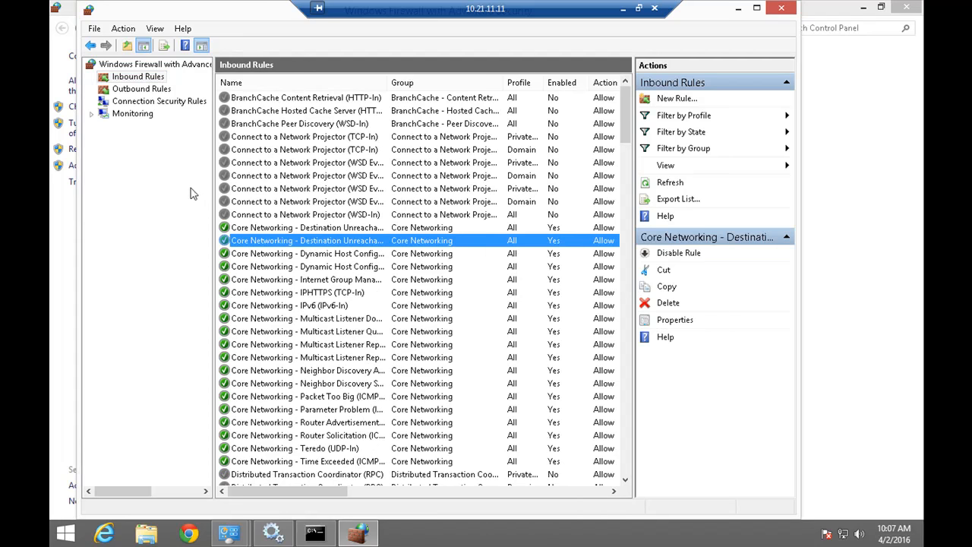
Start a new inbound rule of type Custom that applies to all programs.
right_click(149, 77)
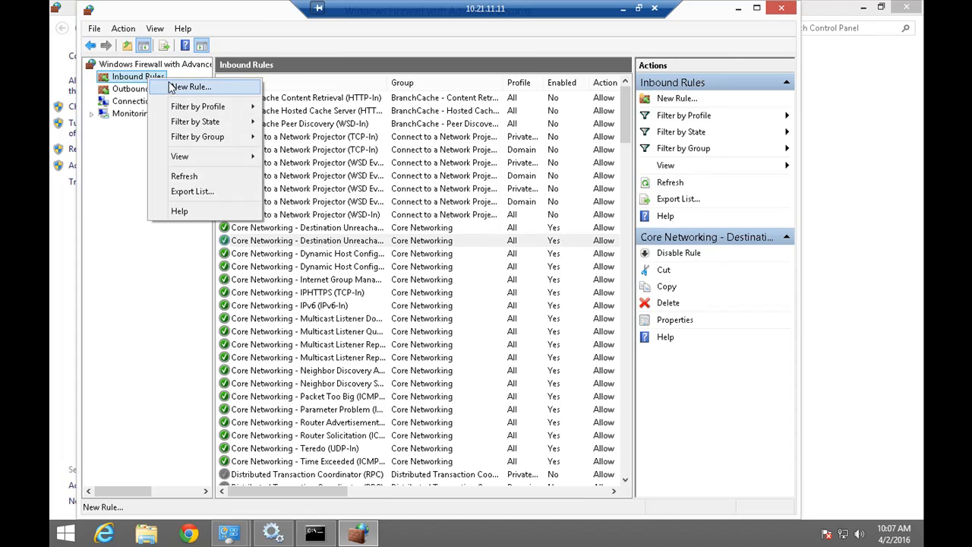
click(188, 87)
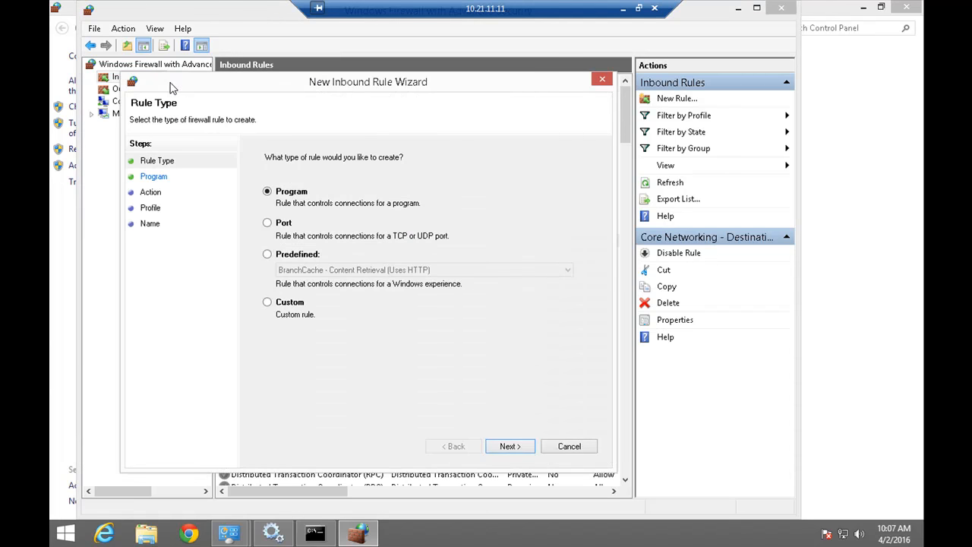
click(295, 301)
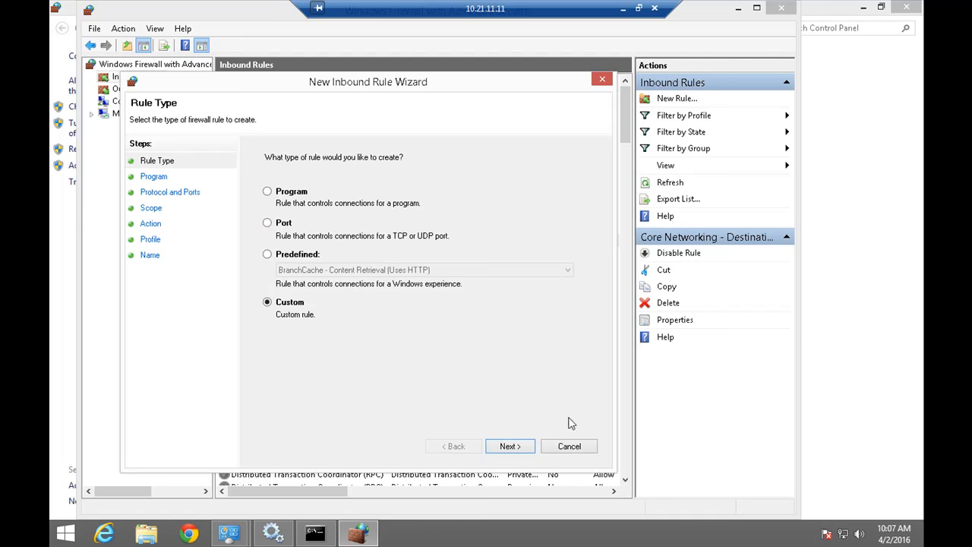
click(509, 446)
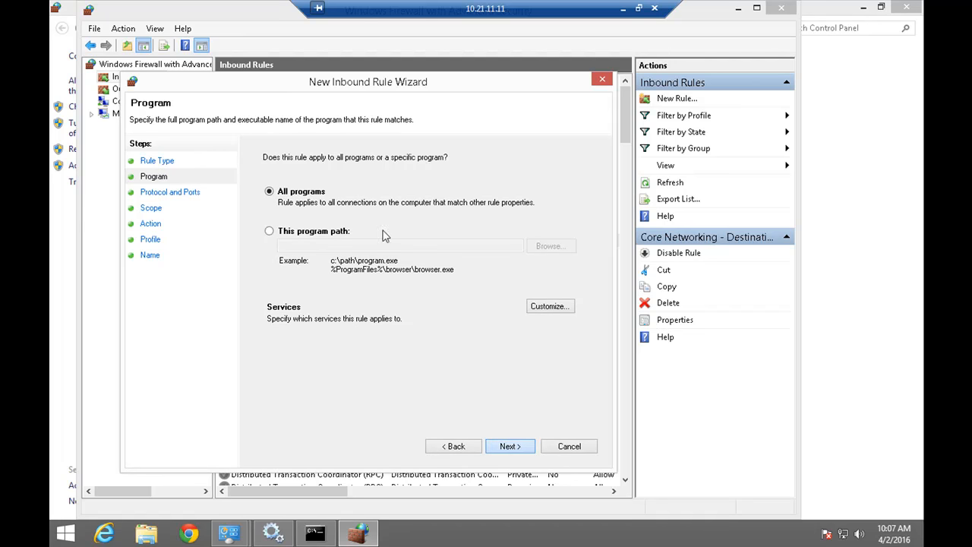
key(Return)
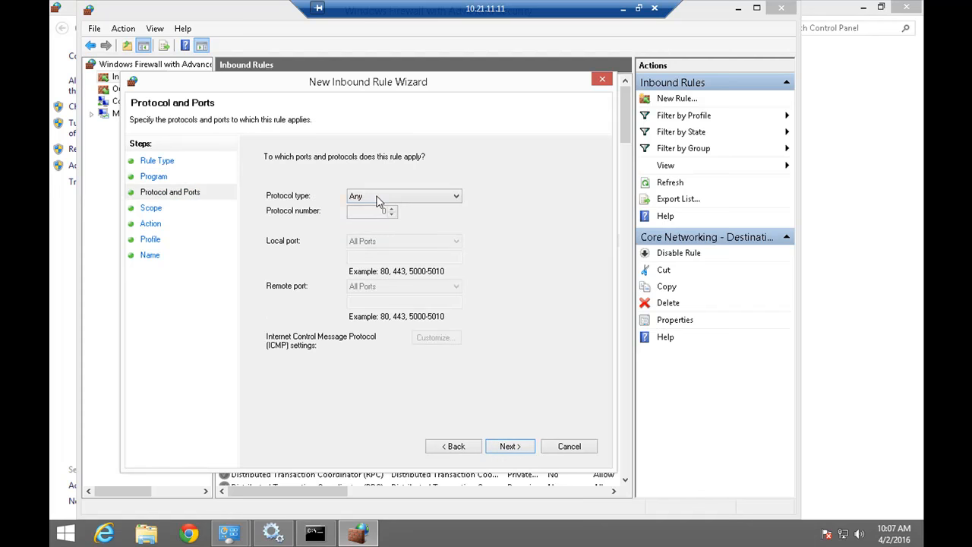
Set the new inbound rule's protocol type to ICMPv4.
click(378, 198)
click(376, 196)
click(384, 200)
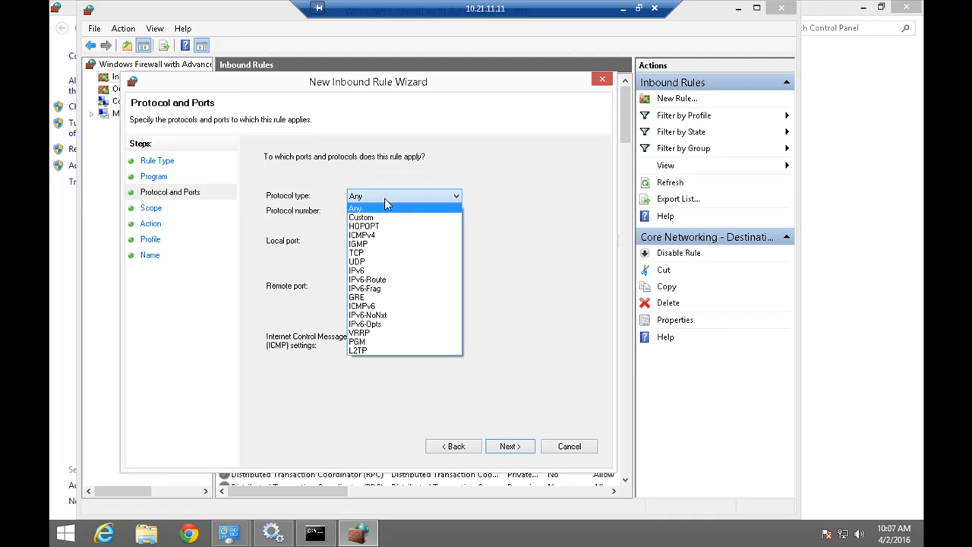
click(384, 237)
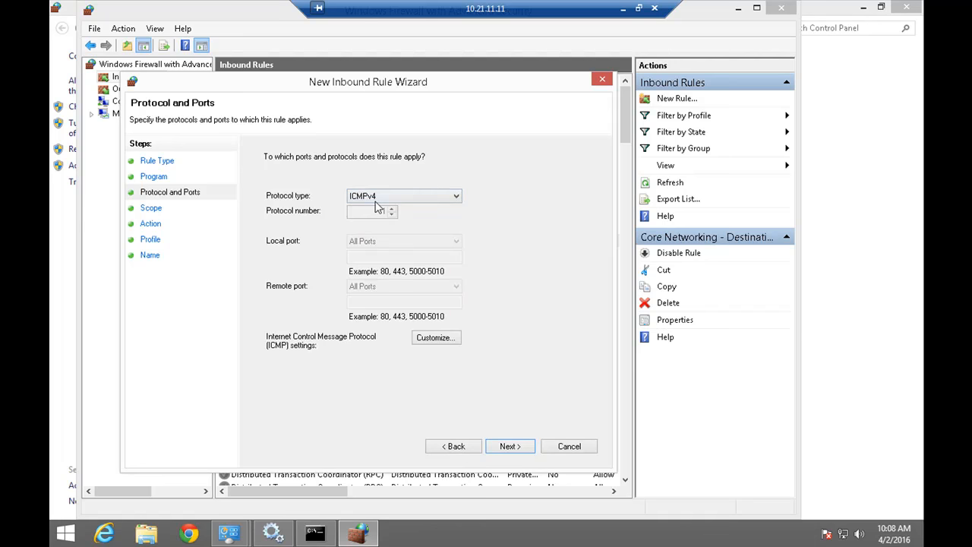
Apply the ICMPv4 rule to any local and remote IP address, allowing the connection for the Domain, Private and Public profiles.
click(511, 447)
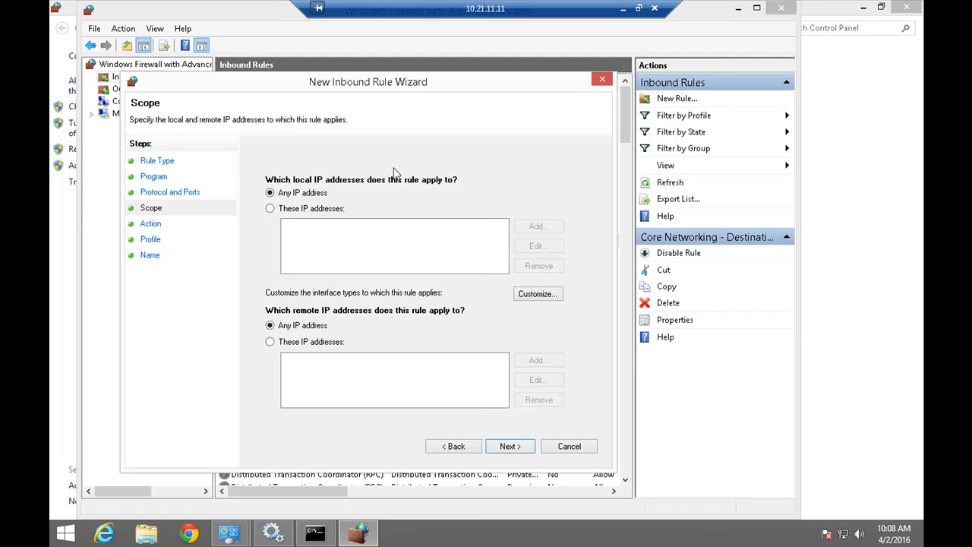
click(315, 343)
click(318, 328)
click(506, 447)
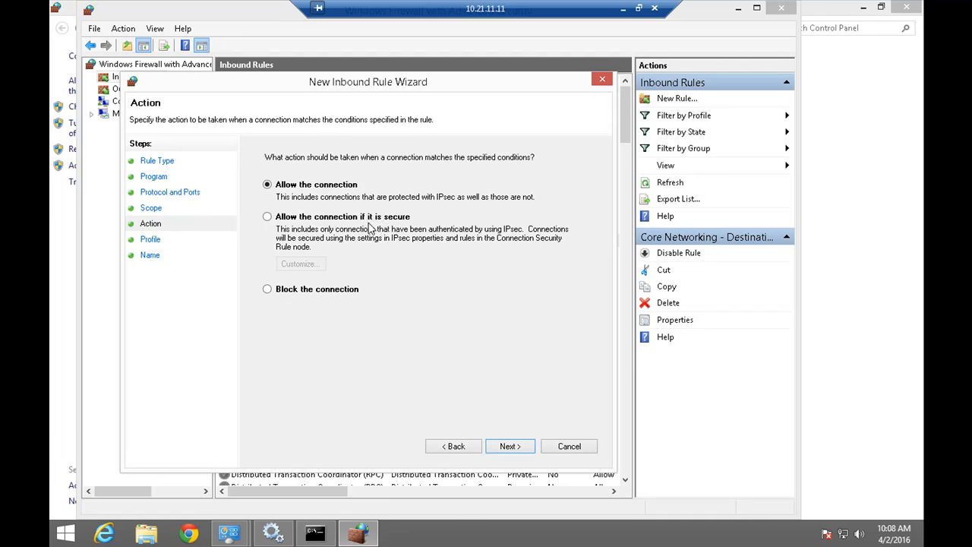
click(522, 450)
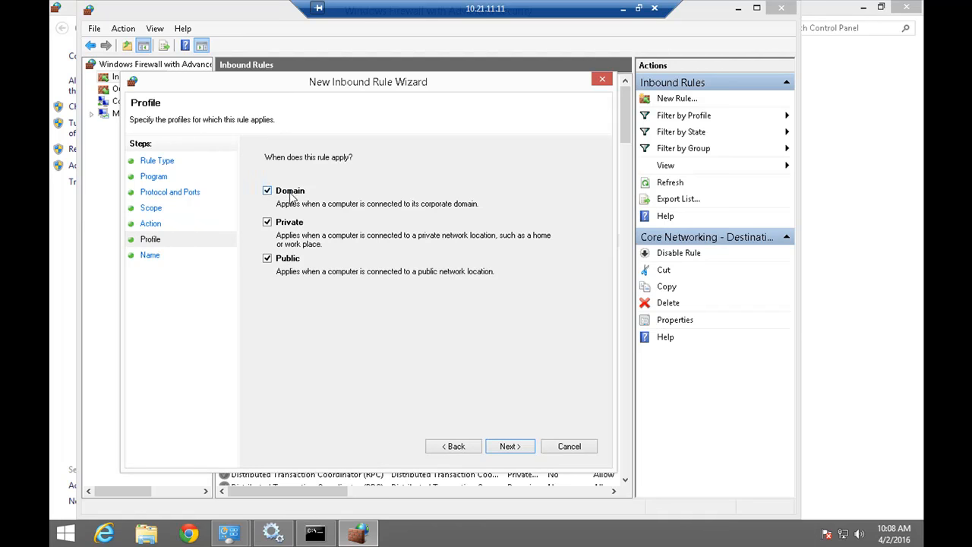
click(522, 445)
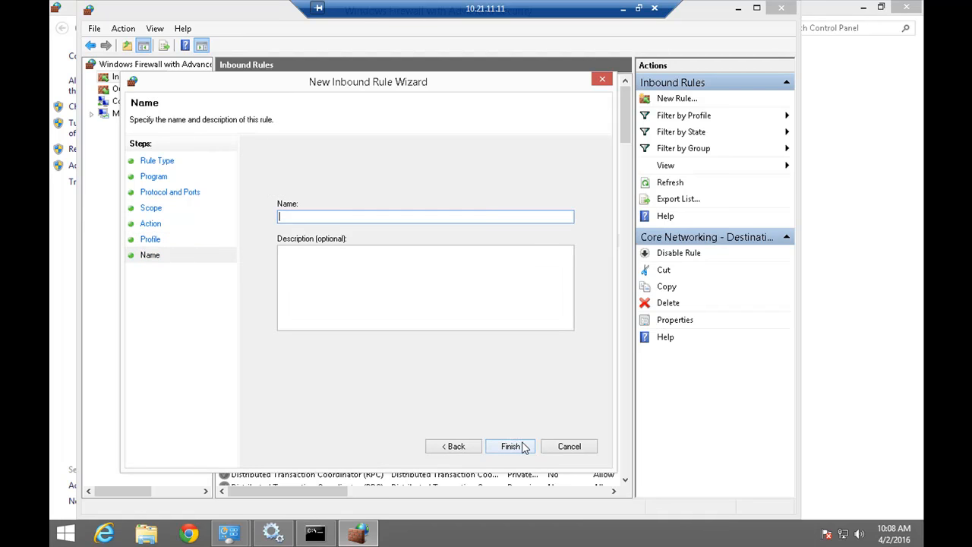
Name the new inbound rule Ping Allow and finish creating it.
text(Ping Allow)
click(624, 8)
mouse_move(445, 539)
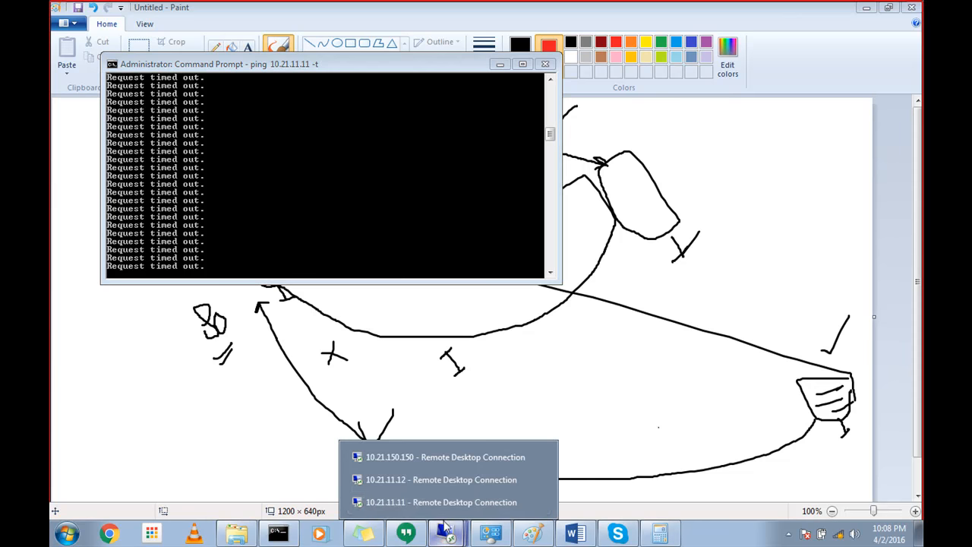
click(448, 497)
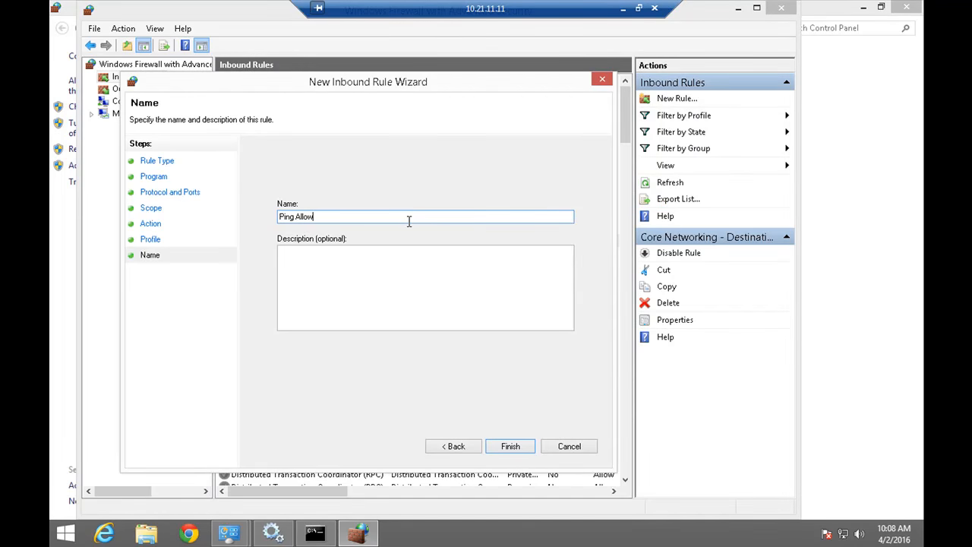
drag(316, 217, 286, 216)
click(507, 447)
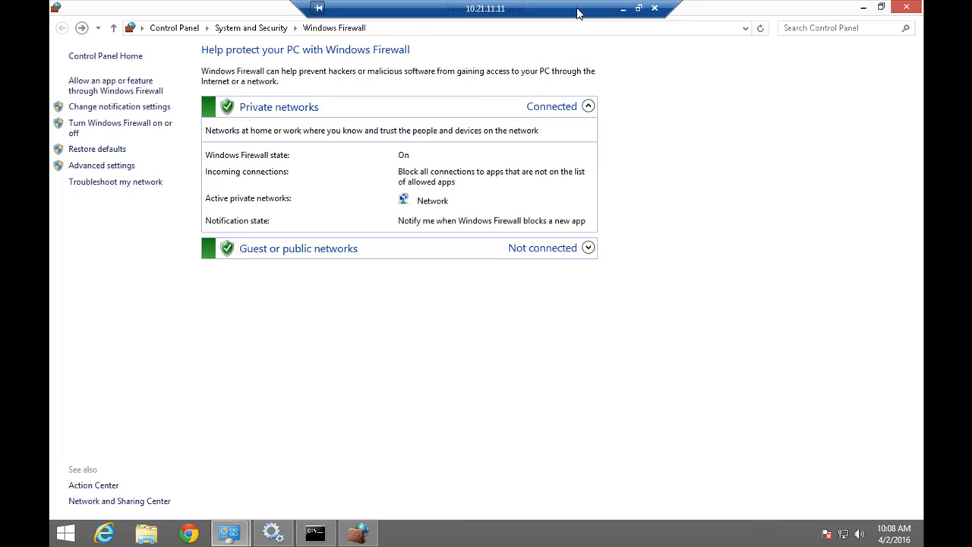
Check the running ping to 10.21.11.11 on the local machine and review the firewall lab task list in the MCSE 2012 Word document.
click(623, 8)
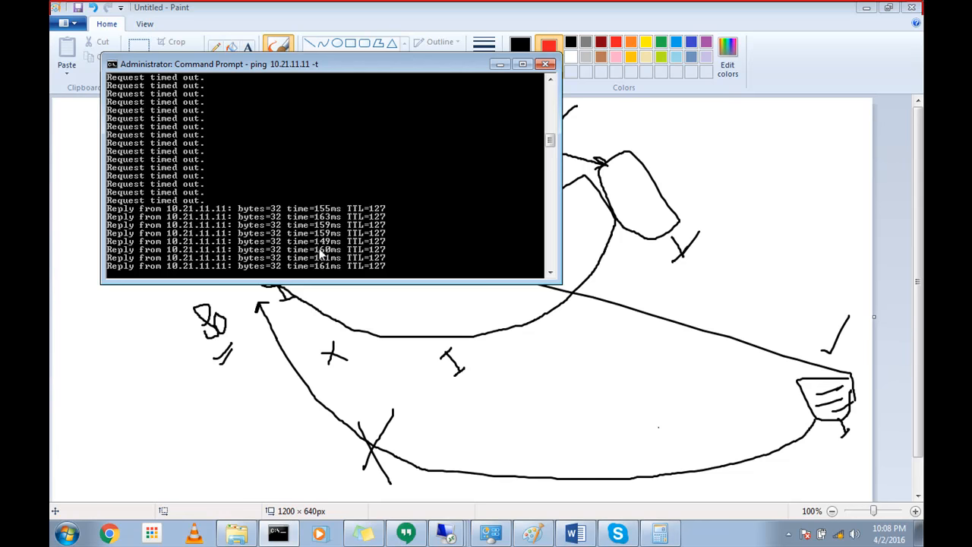
click(575, 534)
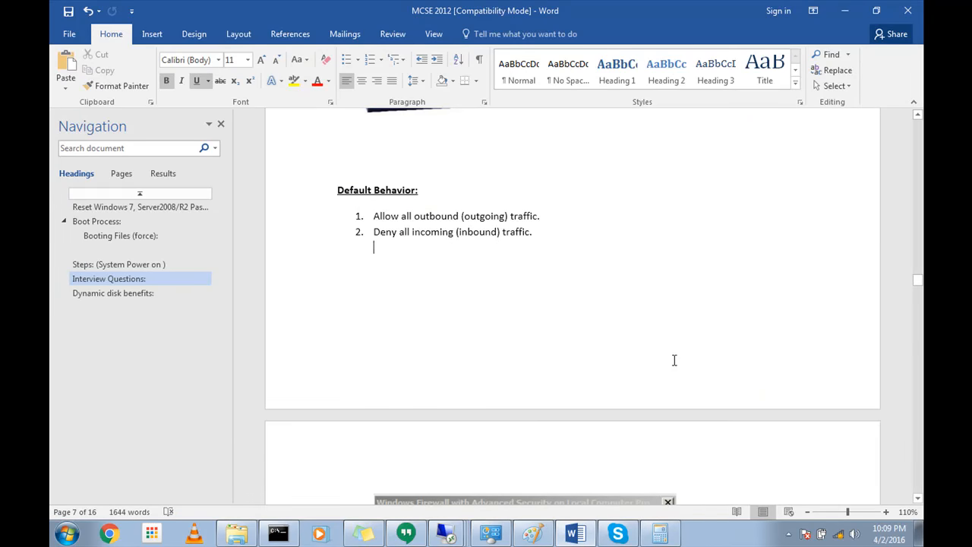
scroll(672, 348, down, 4)
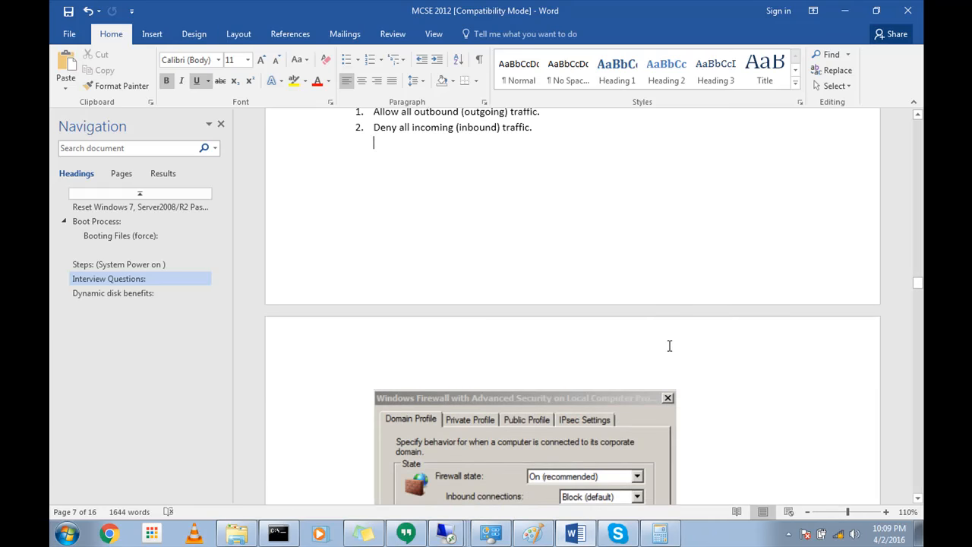
scroll(669, 343, down, 10)
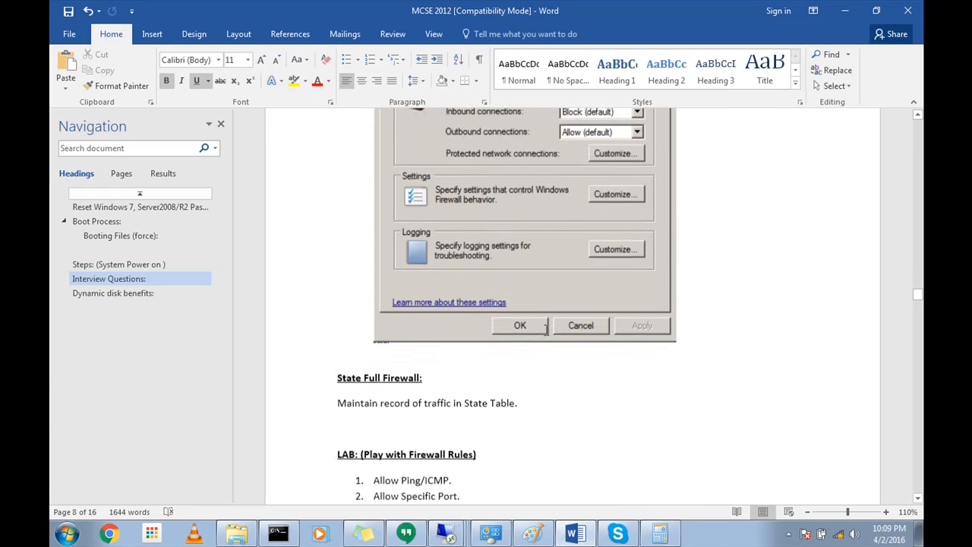
scroll(539, 328, down, 1)
drag(459, 343, 402, 343)
drag(466, 359, 402, 359)
click(466, 358)
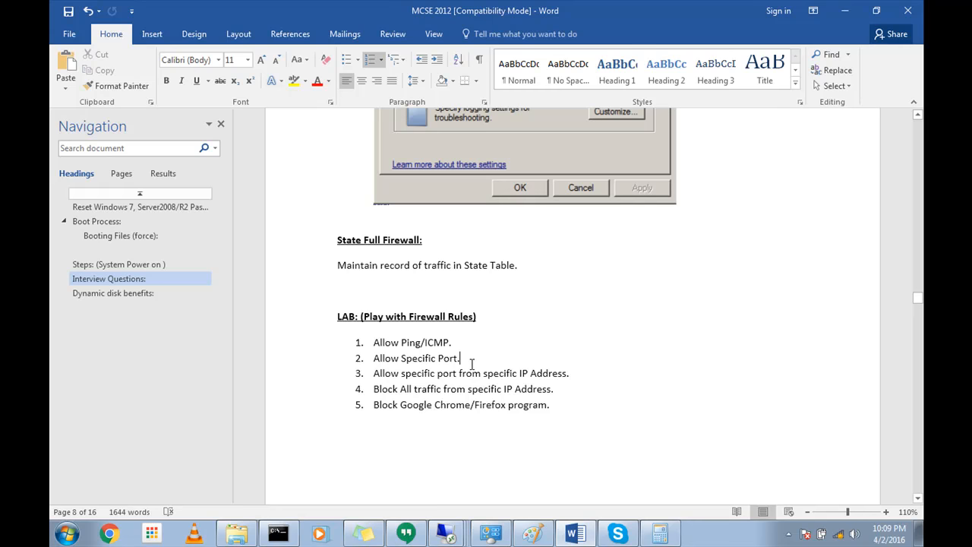
click(452, 530)
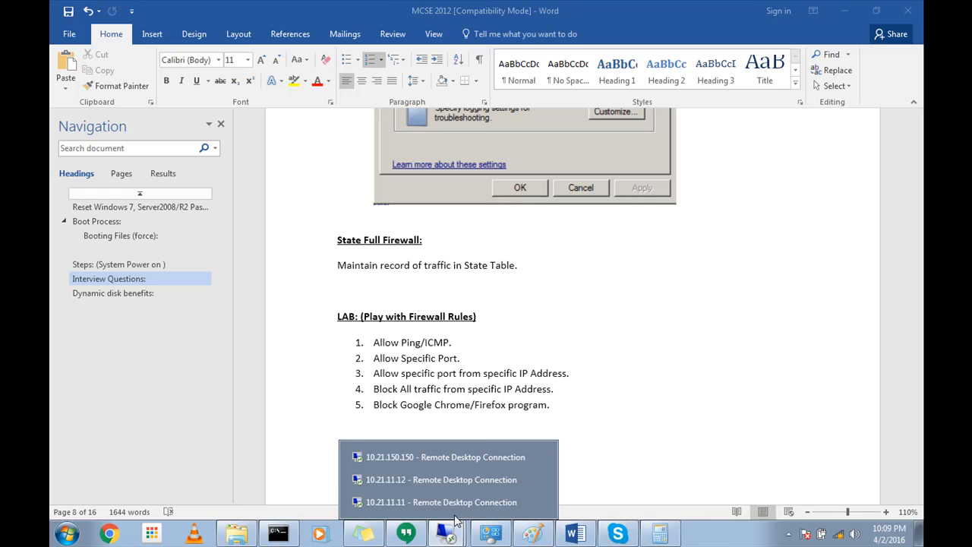
click(459, 378)
drag(465, 357, 390, 357)
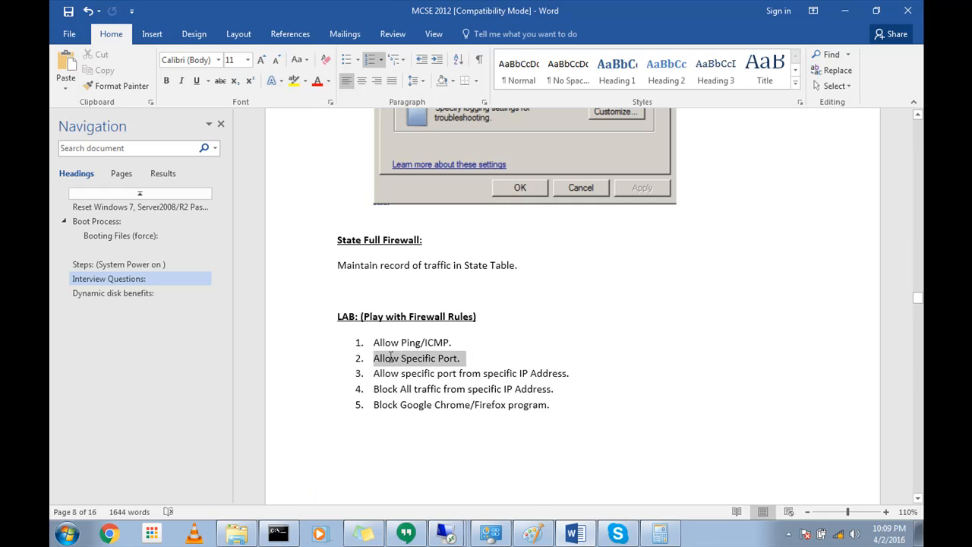
click(488, 365)
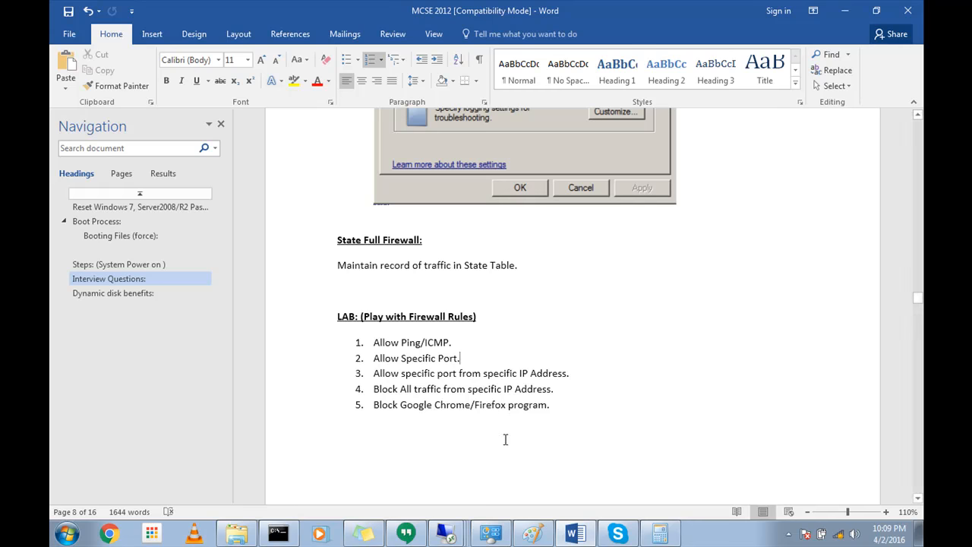
Switch to the 10.21.11.11 remote session, open Windows Firewall's advanced settings and start a new inbound rule of type Port.
click(447, 533)
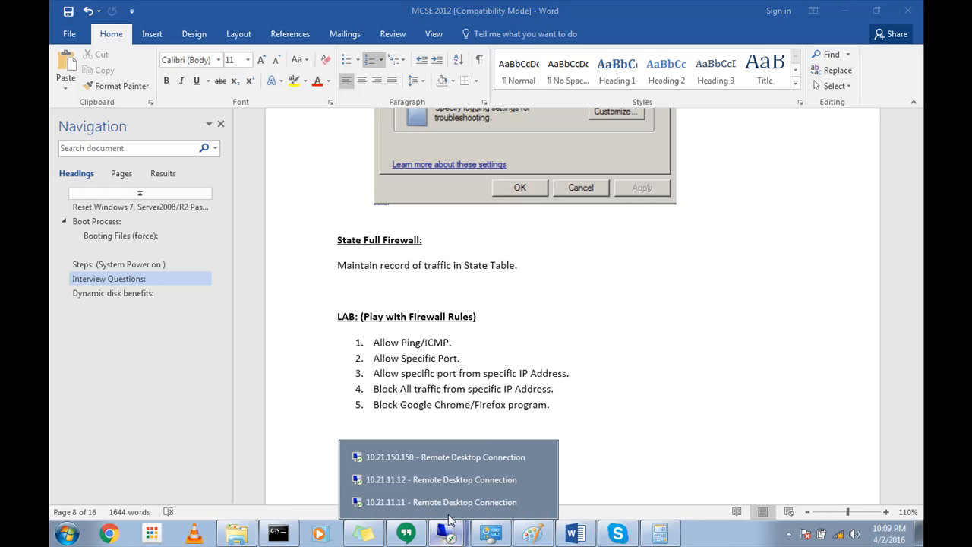
click(451, 508)
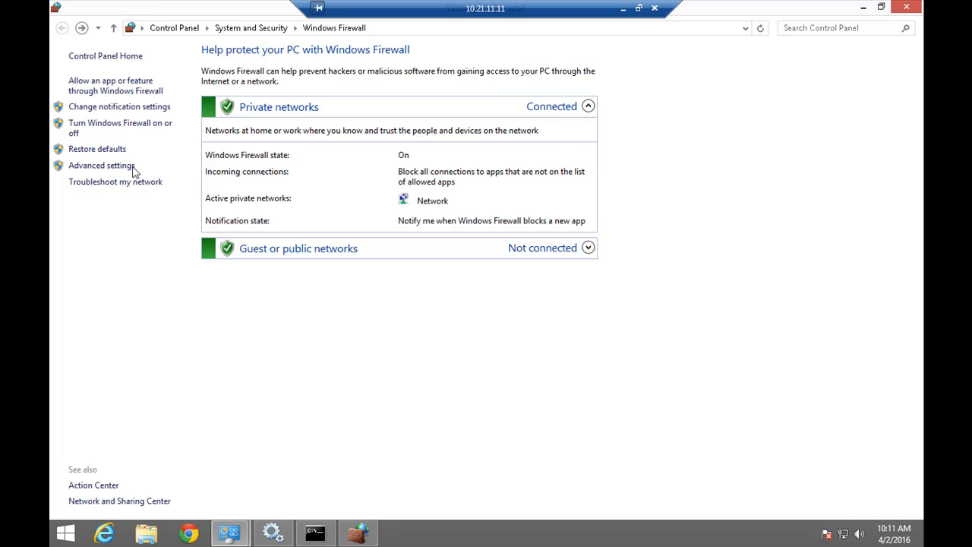
click(101, 166)
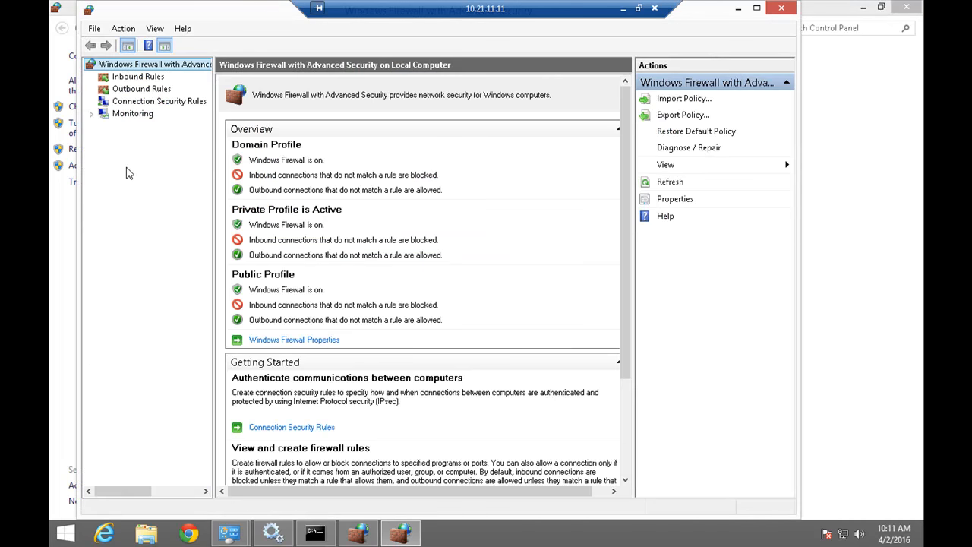
click(148, 79)
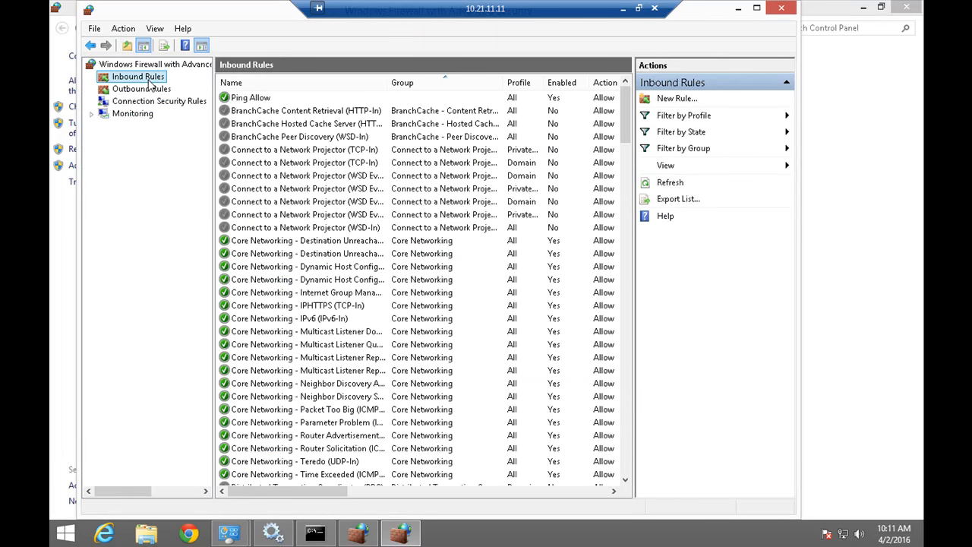
right_click(150, 81)
click(190, 89)
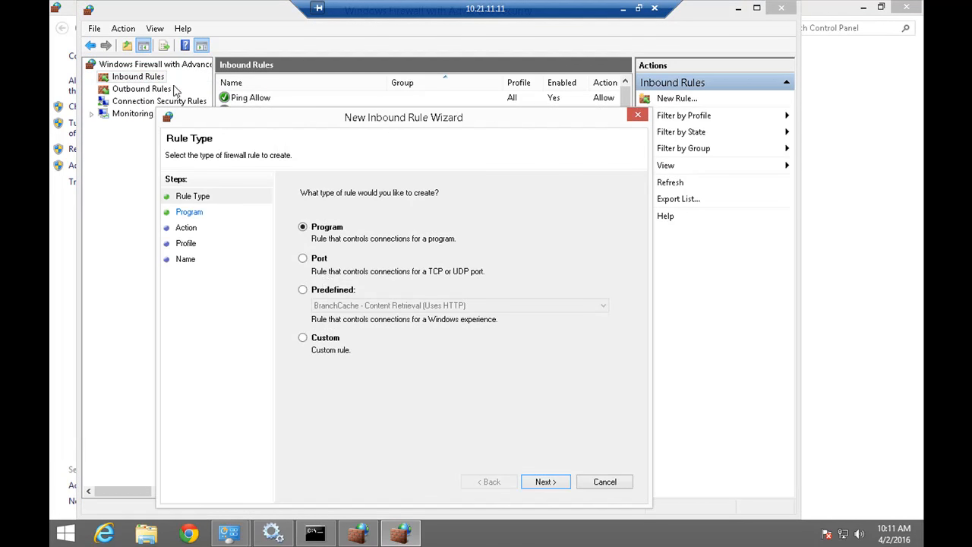
click(317, 259)
click(541, 480)
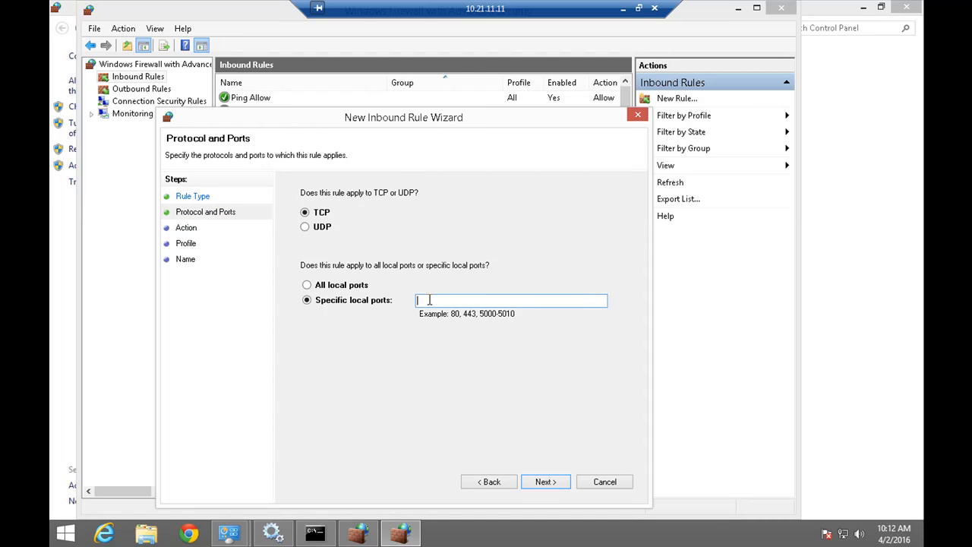
Apply the rule to TCP local port 80, allowing the connection for the Domain, Private and Public profiles.
text(80,)
click(554, 482)
click(554, 483)
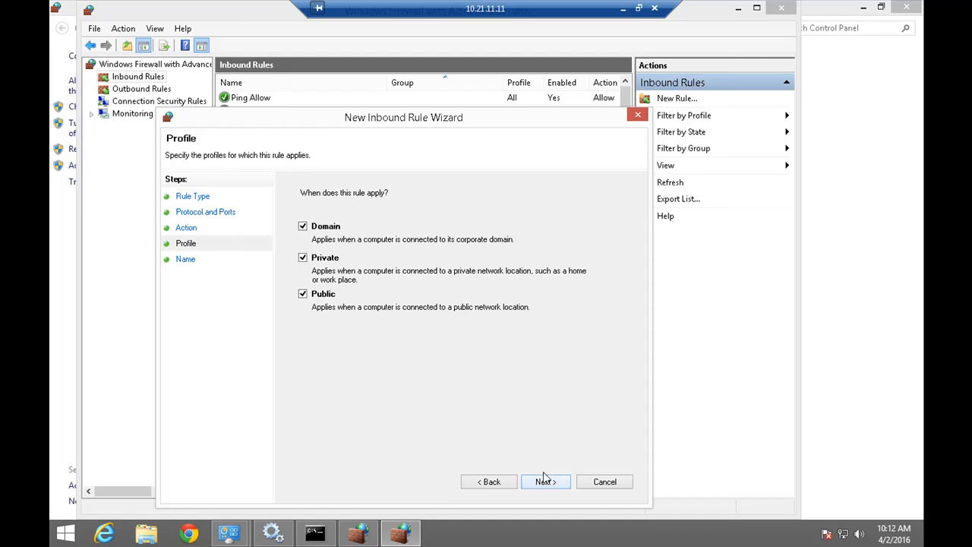
click(553, 482)
Name the port rule Web Srvr and finish creating it.
text(Web )
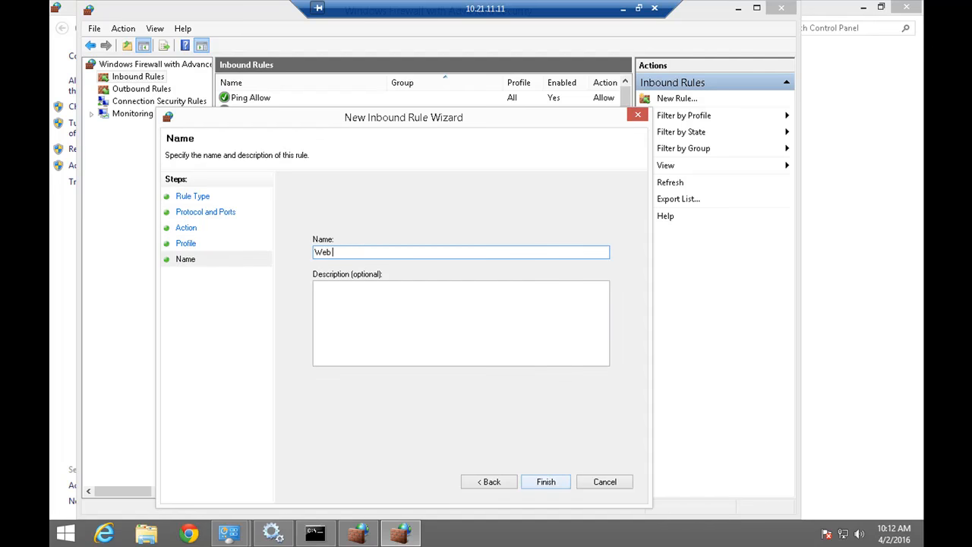
text(Srvr)
click(543, 479)
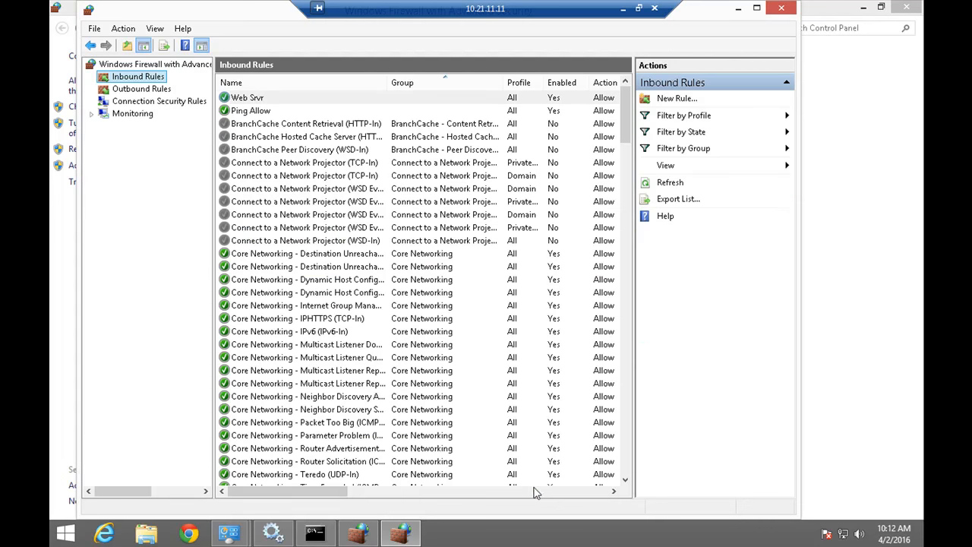
Look over the inbound rule list and select the Web Srvr rule.
click(277, 100)
click(274, 137)
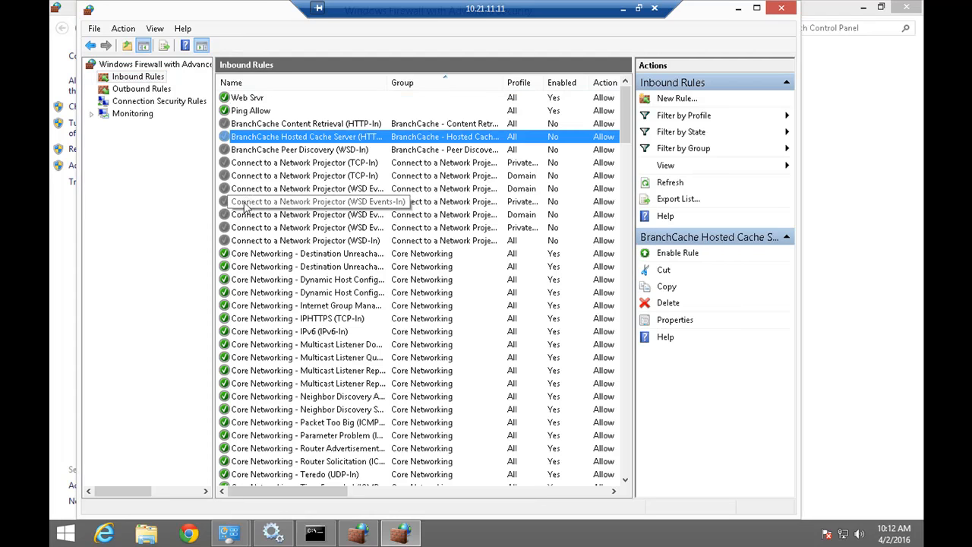
click(254, 280)
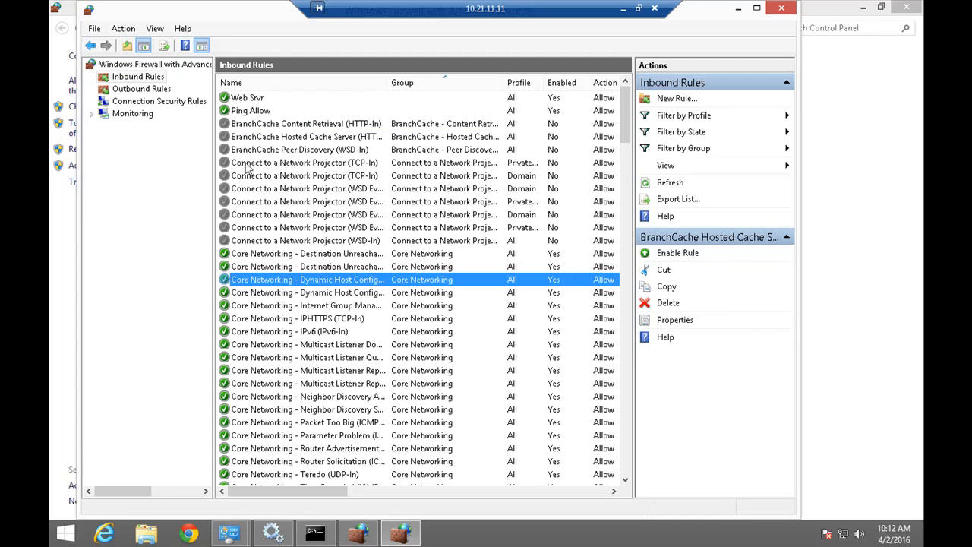
click(261, 99)
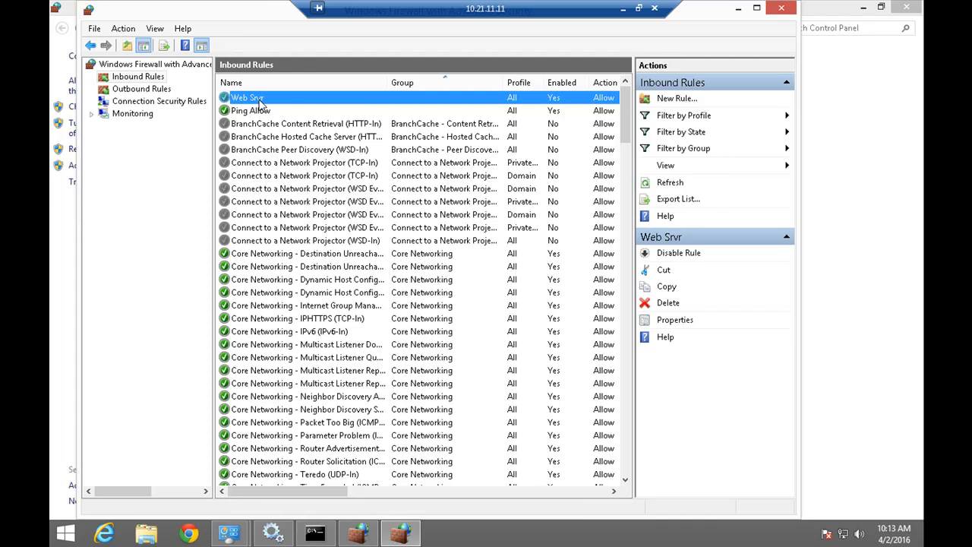
Check the Word lab task list and the running ping on the local machine, and return to the 10.21.11.11 remote session.
right_click(136, 76)
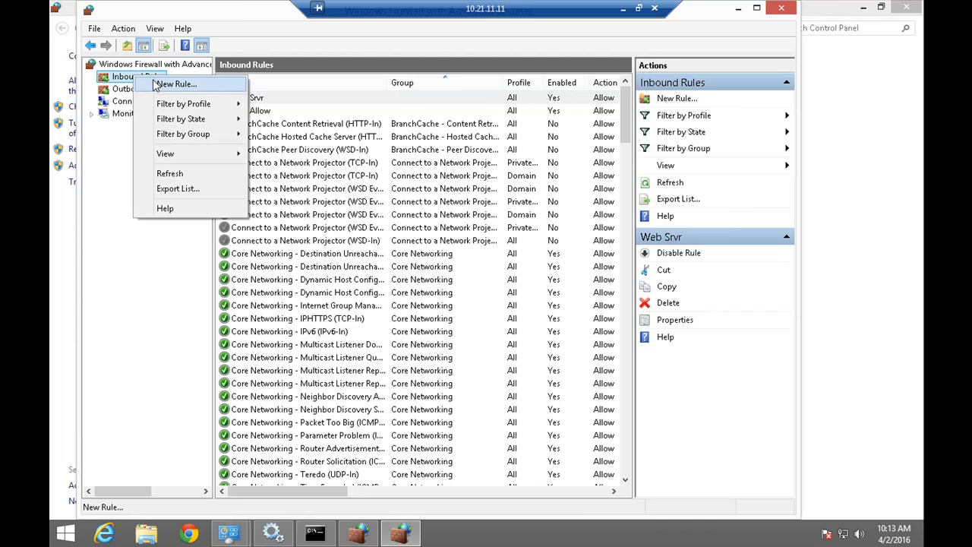
click(624, 10)
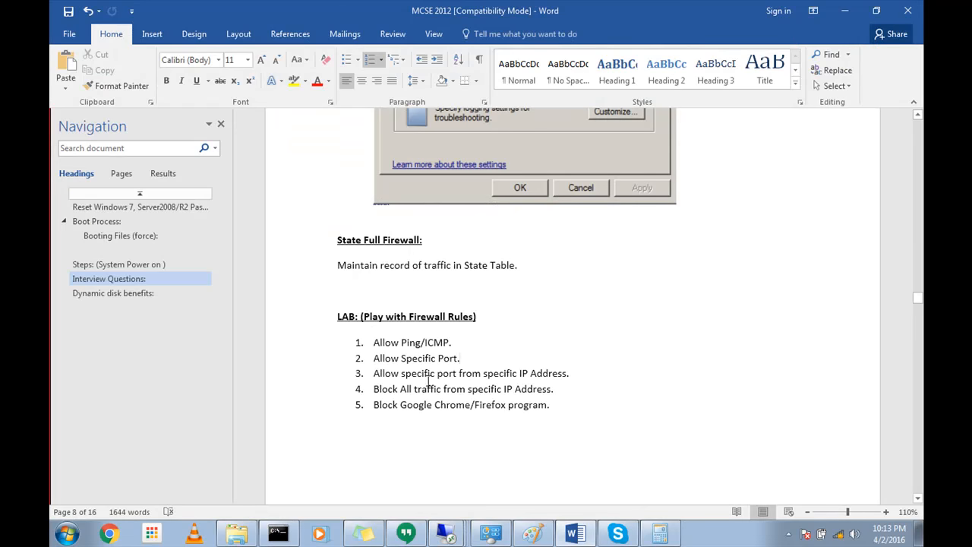
click(278, 534)
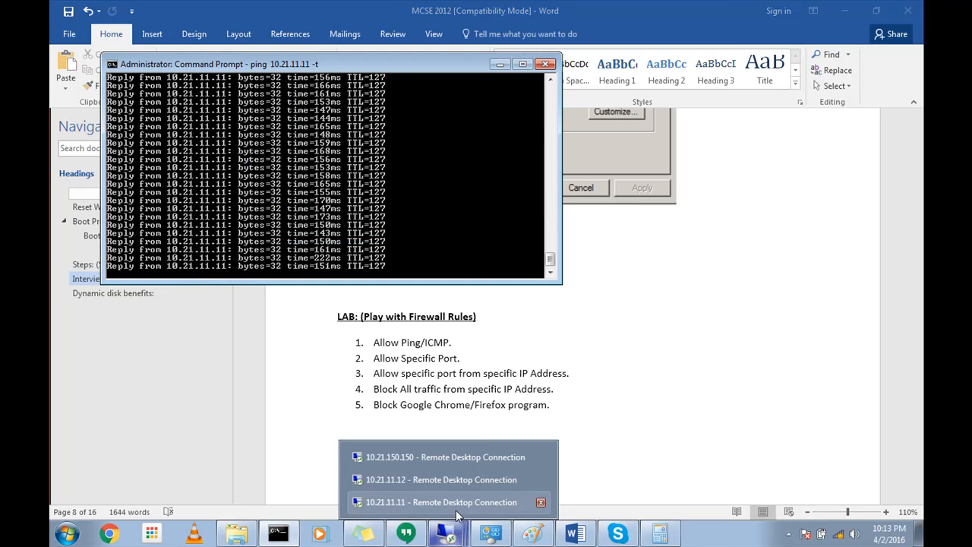
click(456, 504)
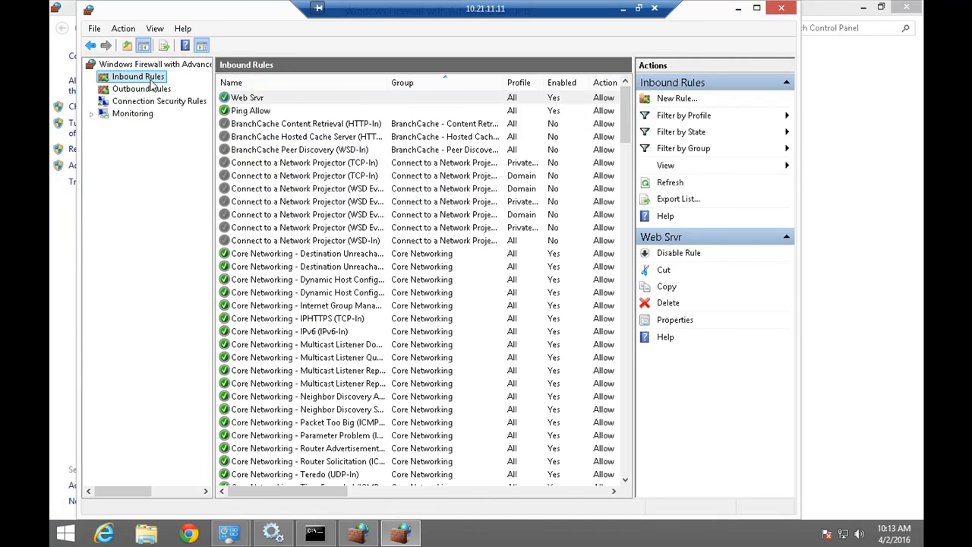
Start another new inbound rule and set its rule type to Custom.
right_click(152, 83)
click(127, 151)
right_click(128, 78)
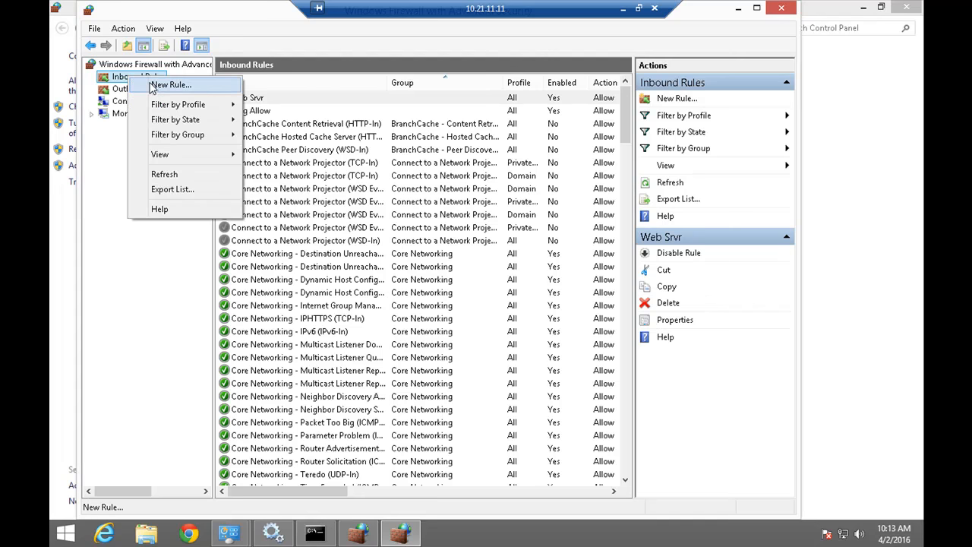
click(168, 84)
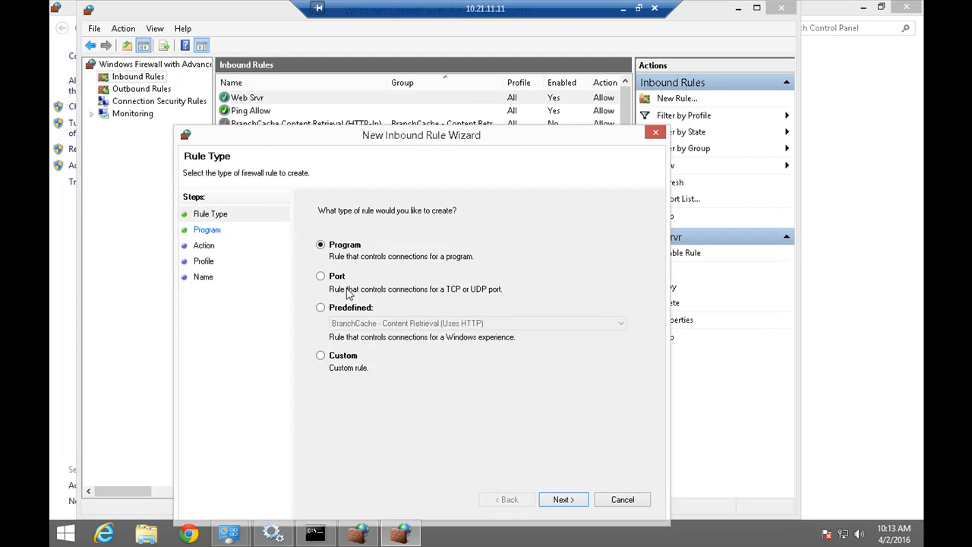
click(350, 358)
drag(380, 133, 373, 118)
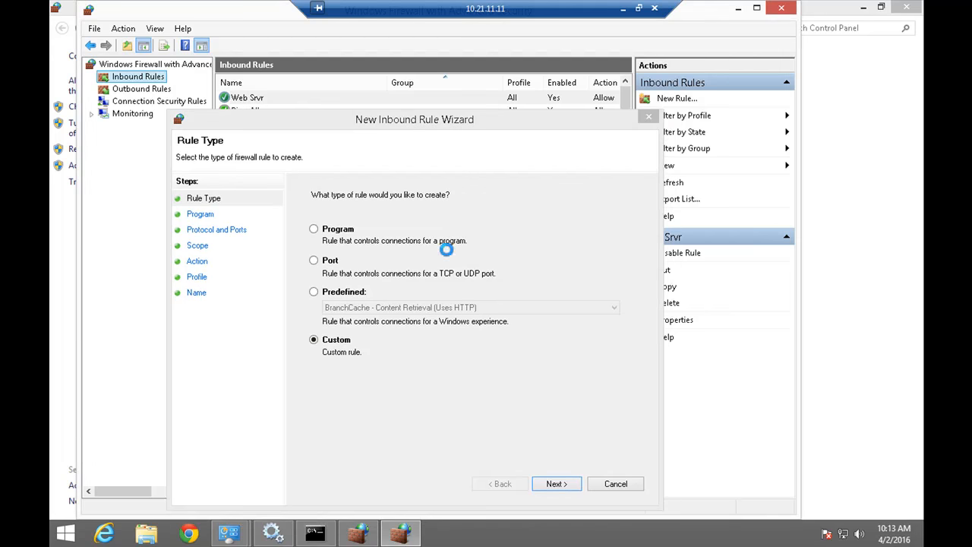
click(558, 484)
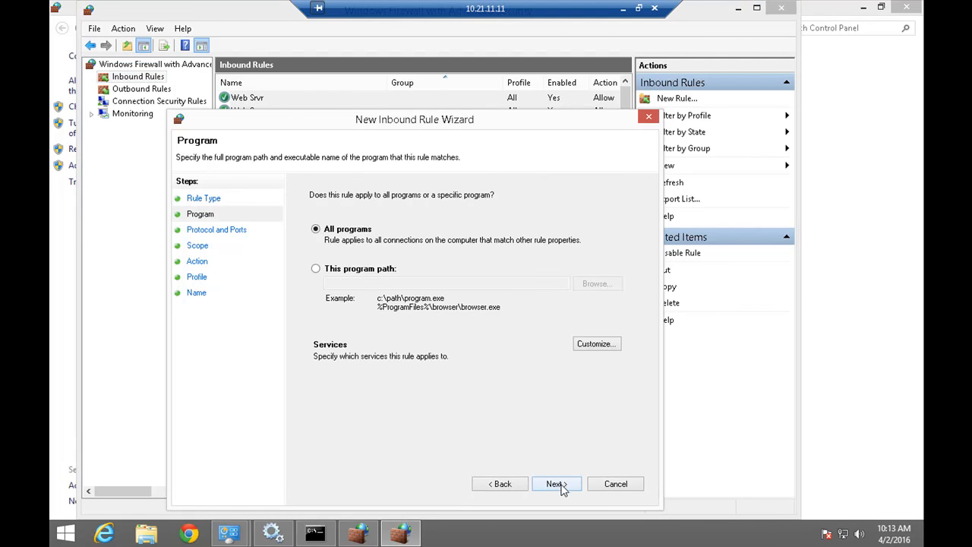
click(558, 484)
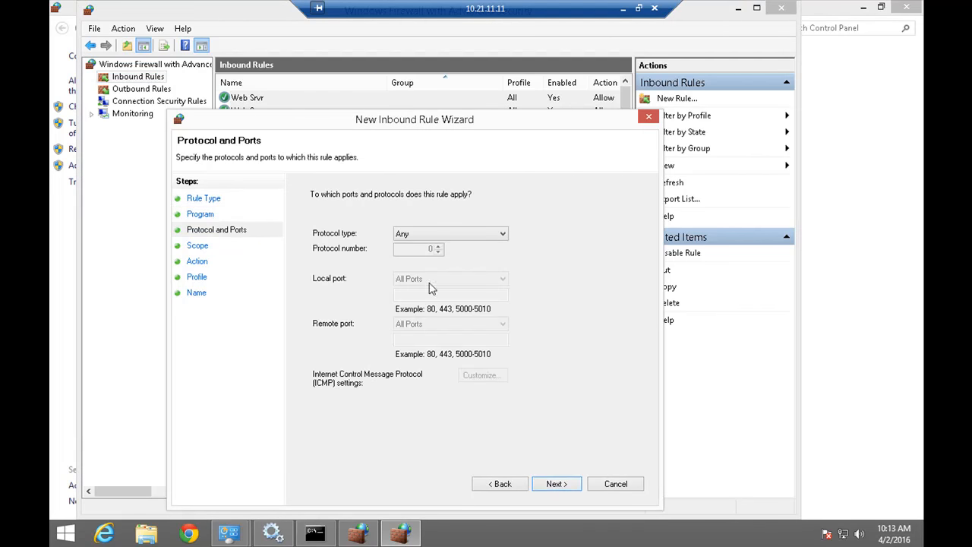
click(552, 486)
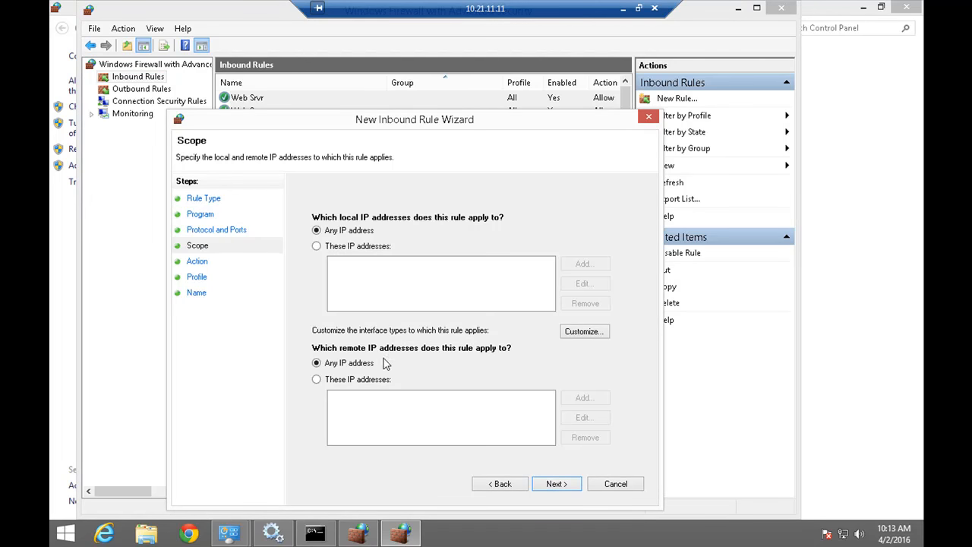
click(365, 381)
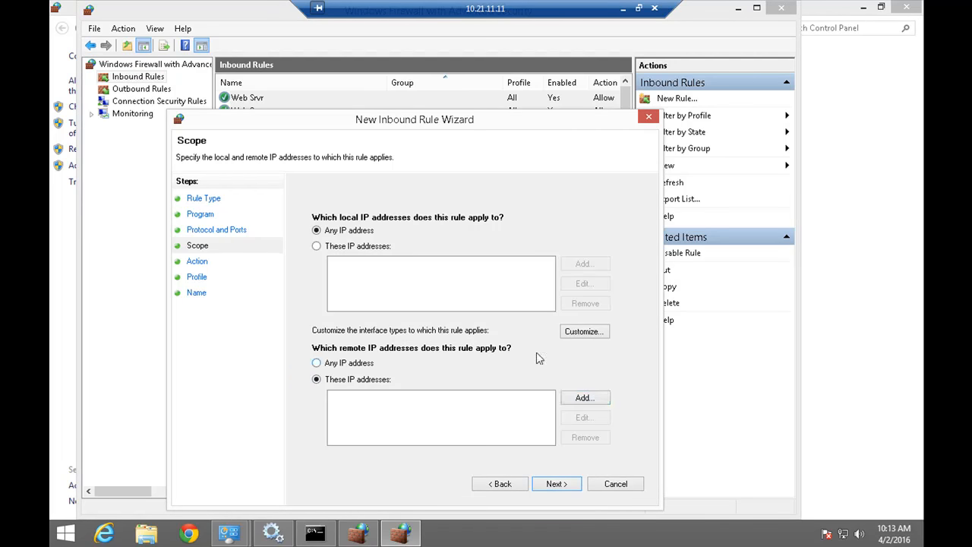
click(567, 399)
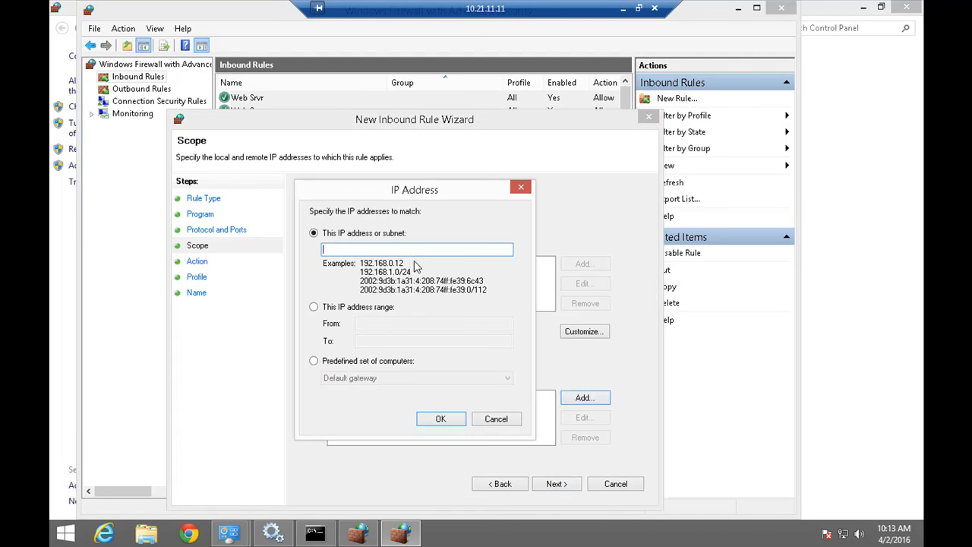
click(623, 8)
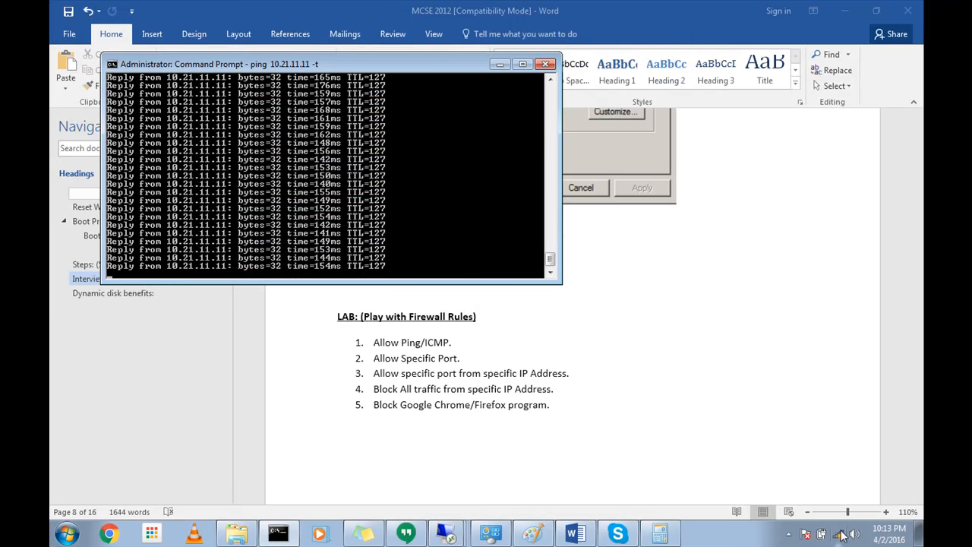
right_click(839, 534)
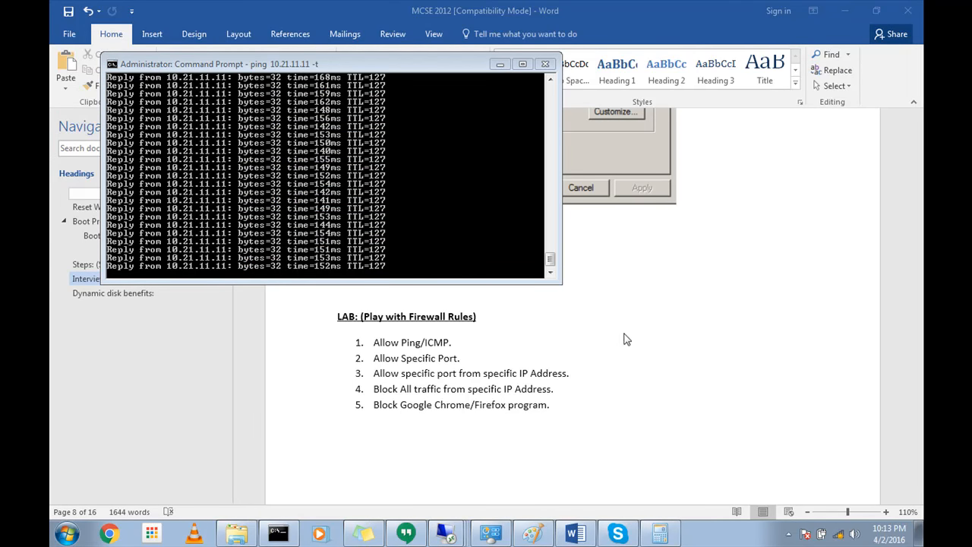
click(448, 532)
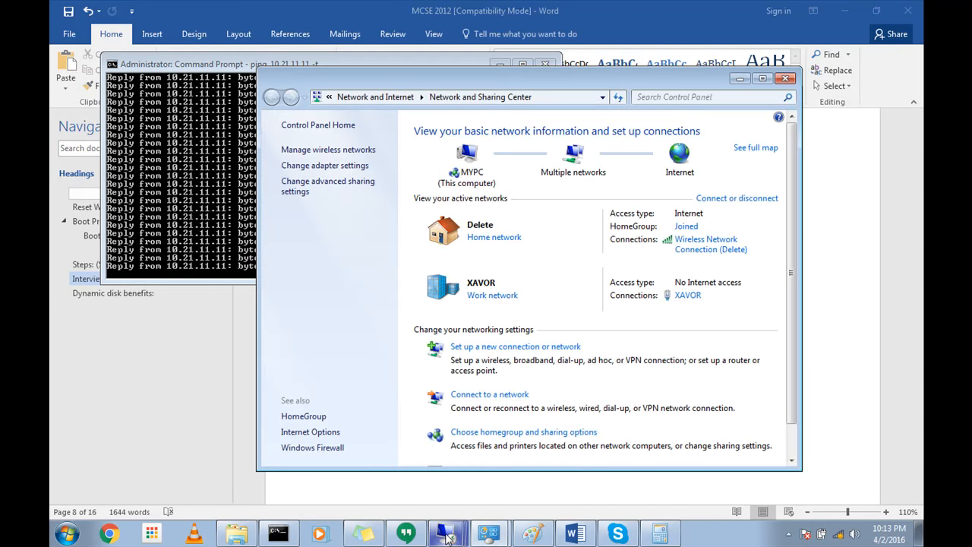
mouse_move(446, 536)
click(437, 503)
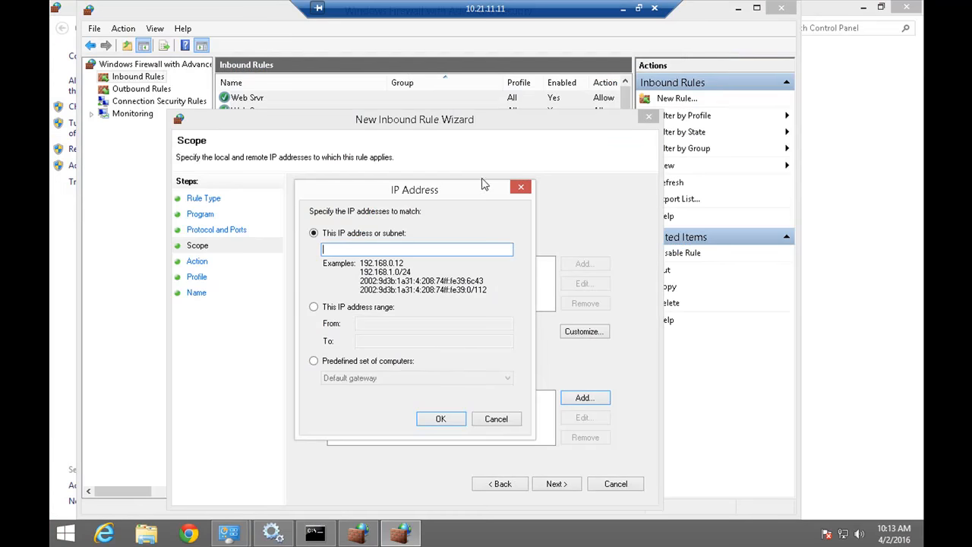
click(498, 418)
click(605, 483)
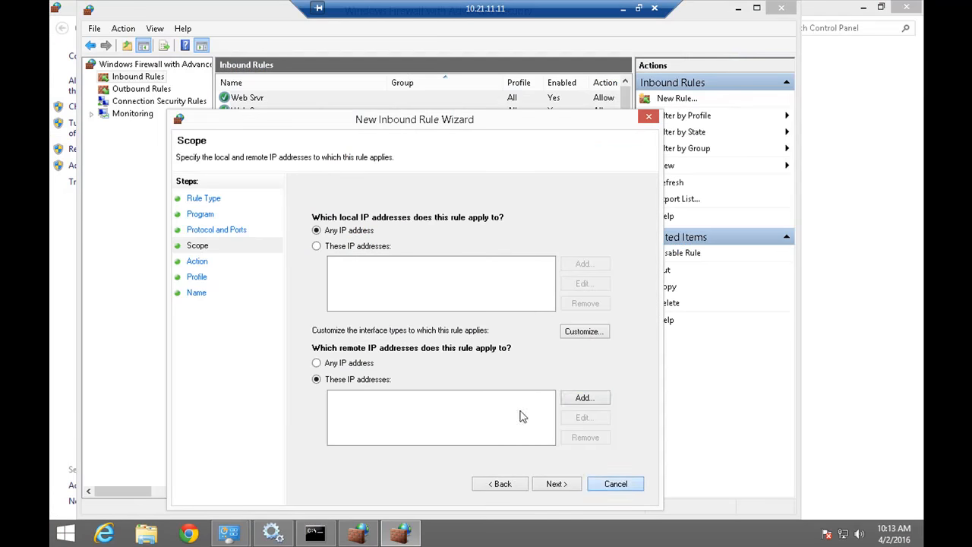
Return to the inbound rule list and start a new inbound rule of type Port.
click(65, 98)
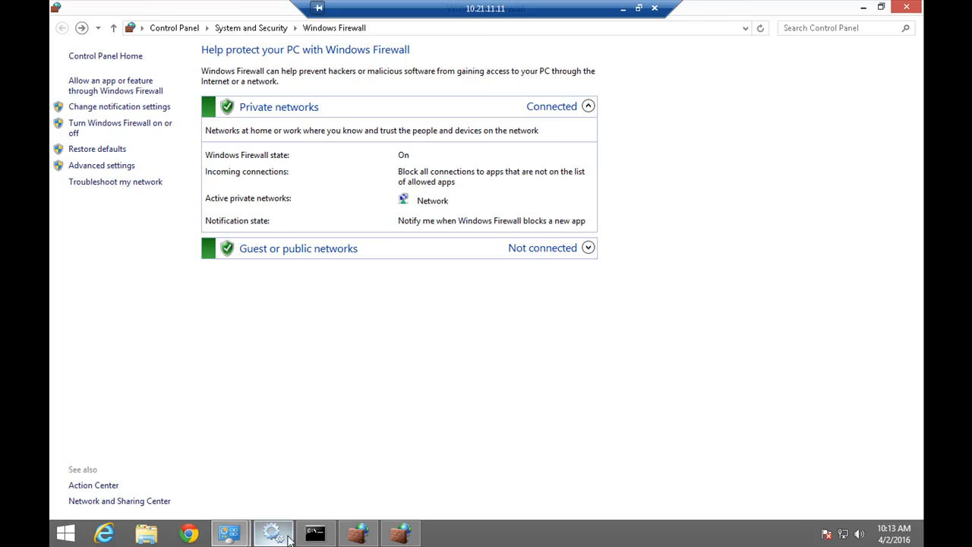
click(389, 536)
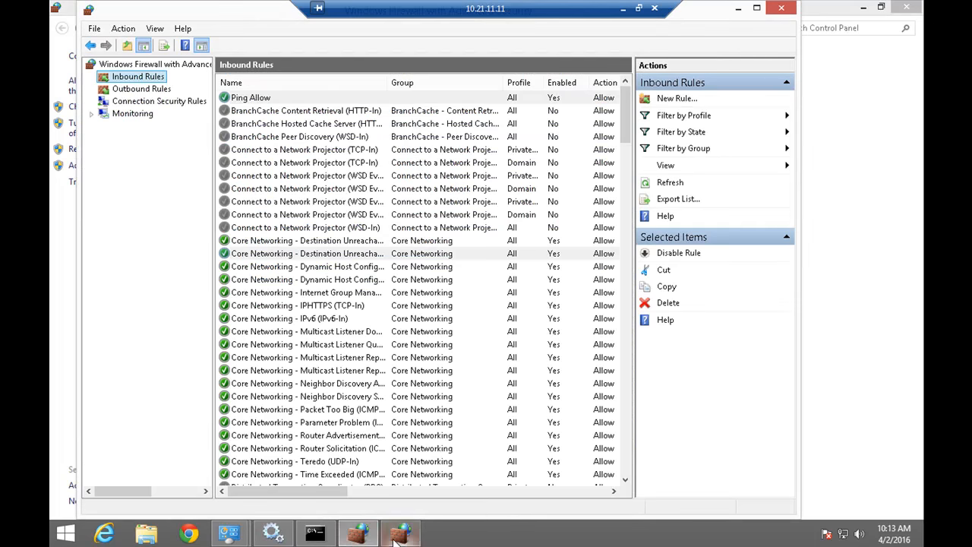
right_click(152, 82)
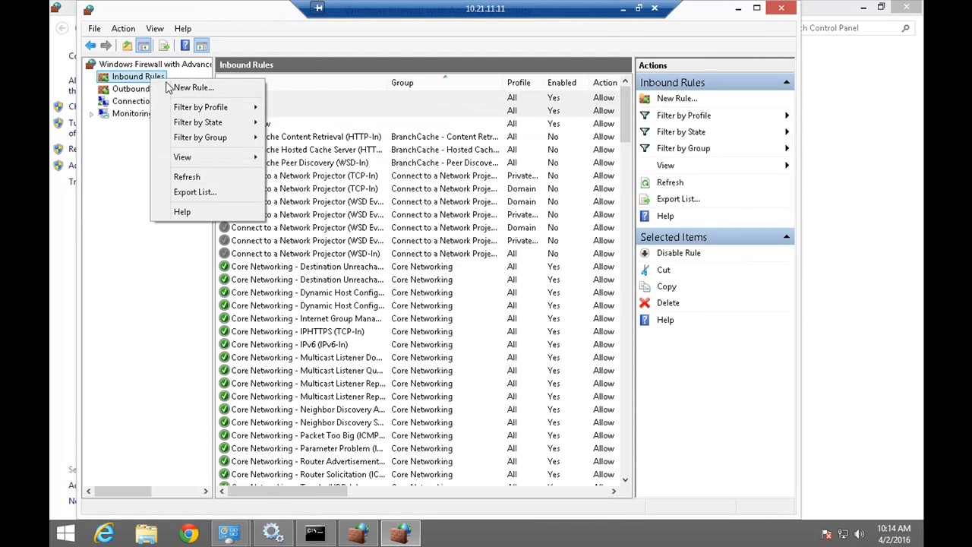
click(171, 88)
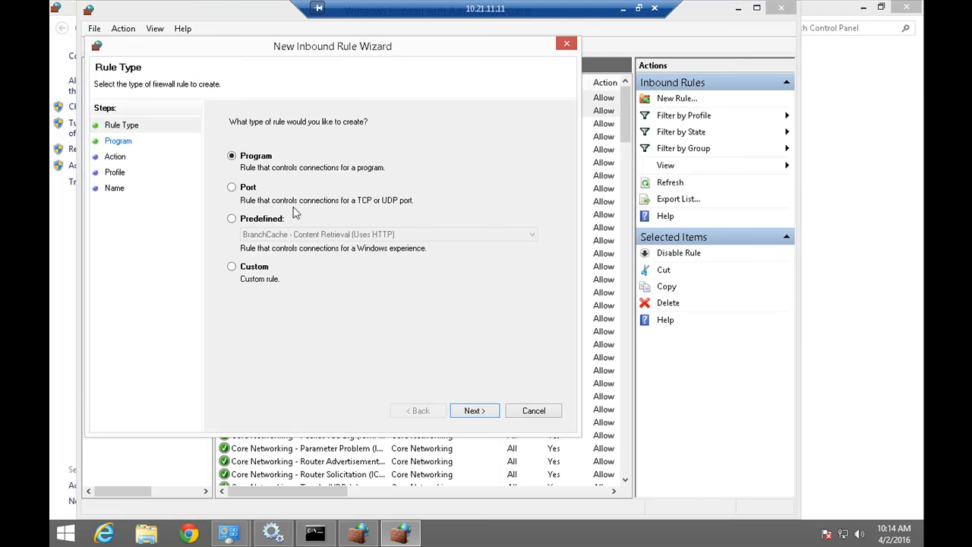
click(249, 187)
click(471, 411)
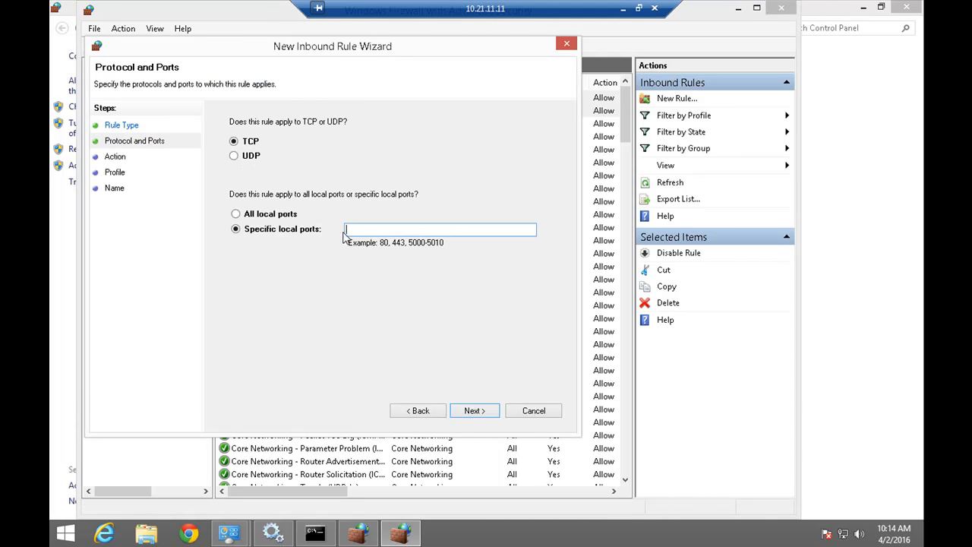
Apply the new rule to TCP with the specific local port 80 and proceed to the rule's action.
text(80)
drag(366, 232, 333, 223)
click(374, 234)
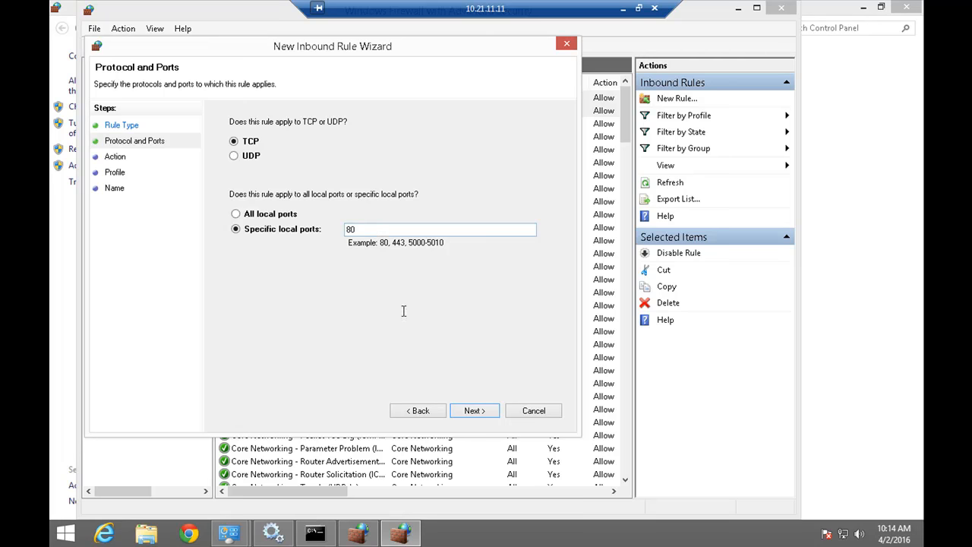
double_click(347, 227)
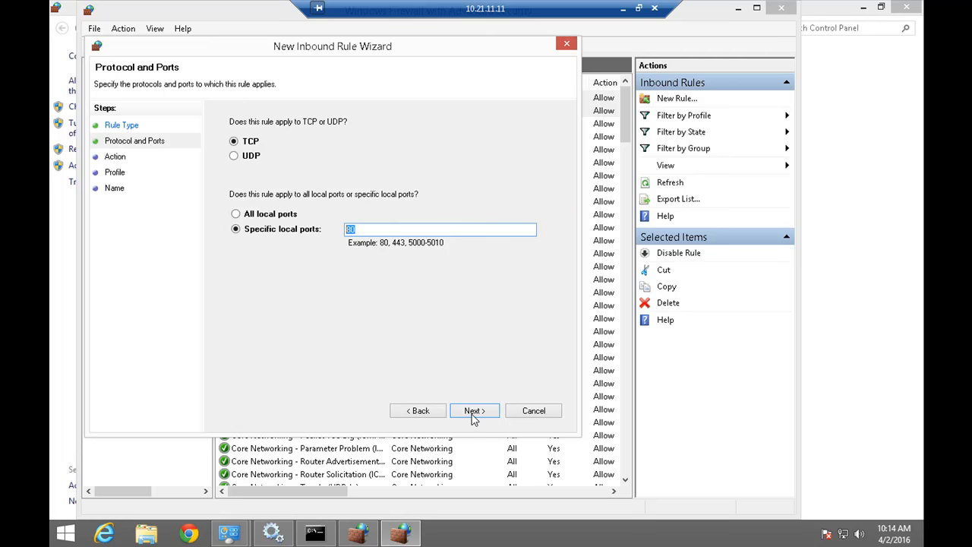
click(474, 416)
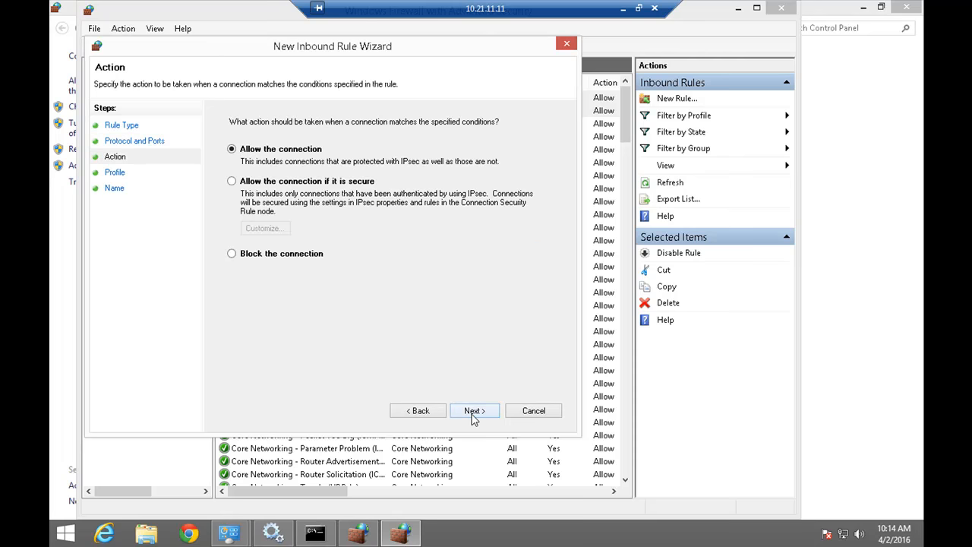
click(408, 415)
click(407, 415)
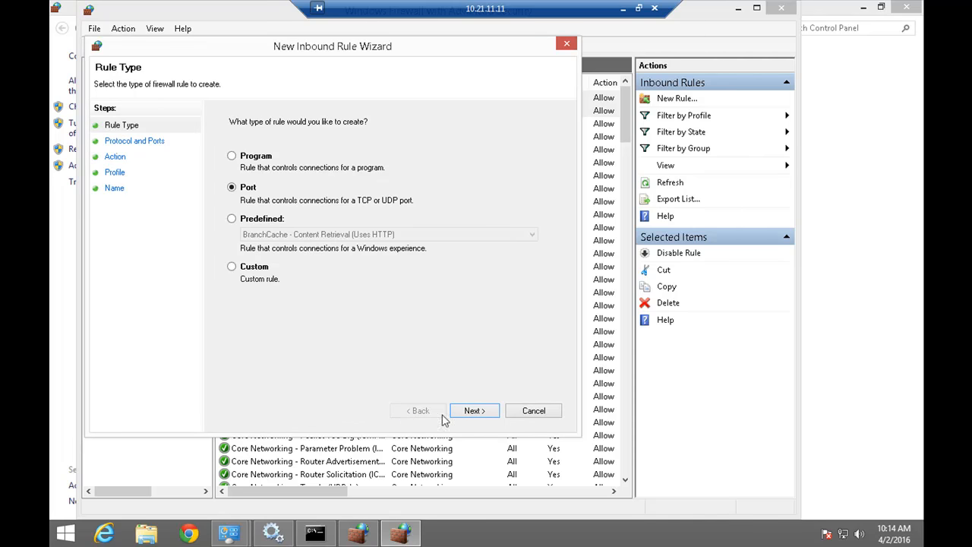
click(472, 414)
click(473, 414)
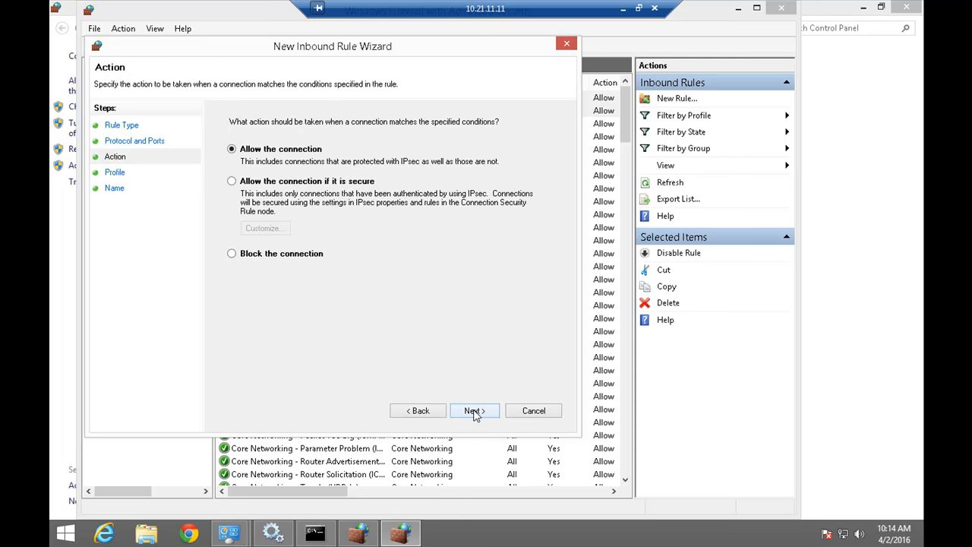
Set the rule's action to block the connection and keep it applied to the Domain, Private and Public profiles.
click(303, 255)
click(474, 411)
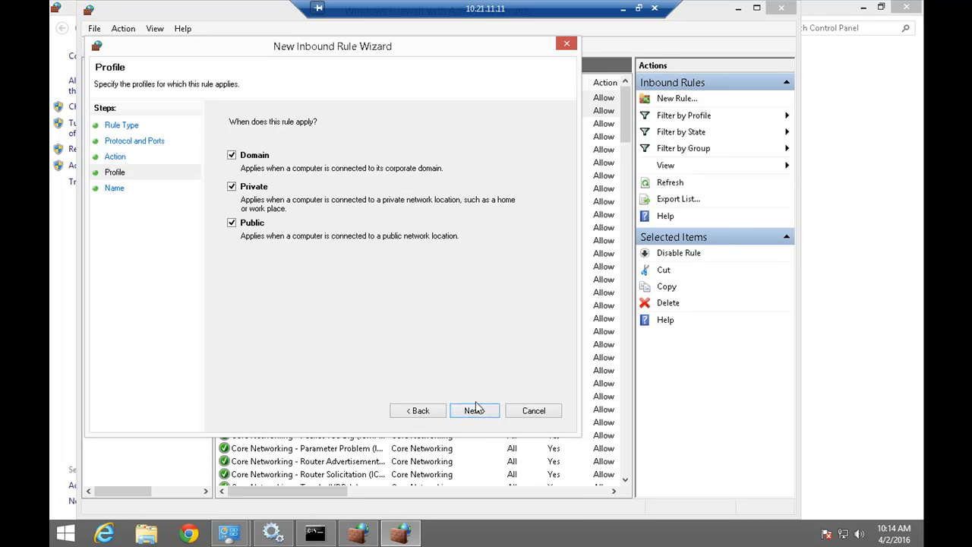
click(477, 411)
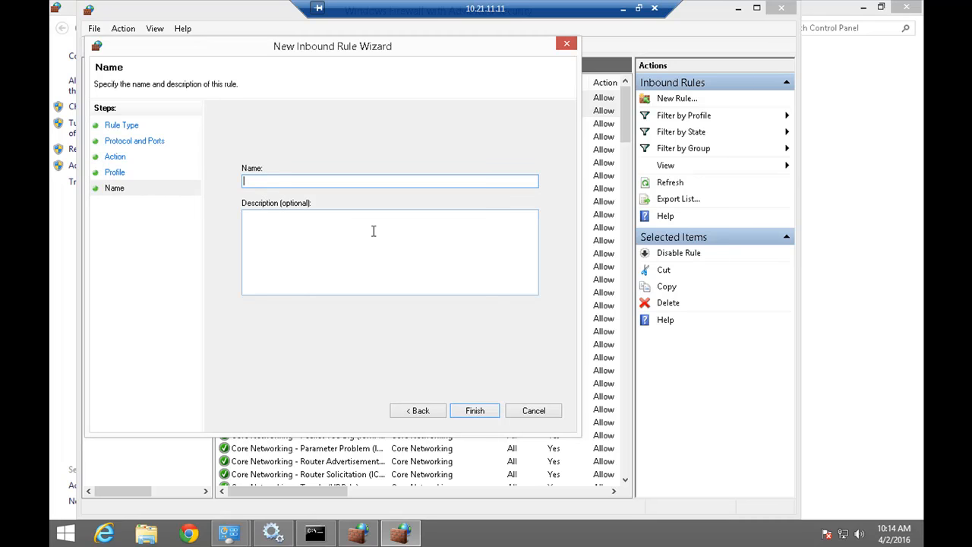
Name the blocking rule "block attacker ip" and finish creating it.
text(bo)
text(oc)
text(l attacker)
text( ip)
key(BackSpace)
text(k)
click(472, 411)
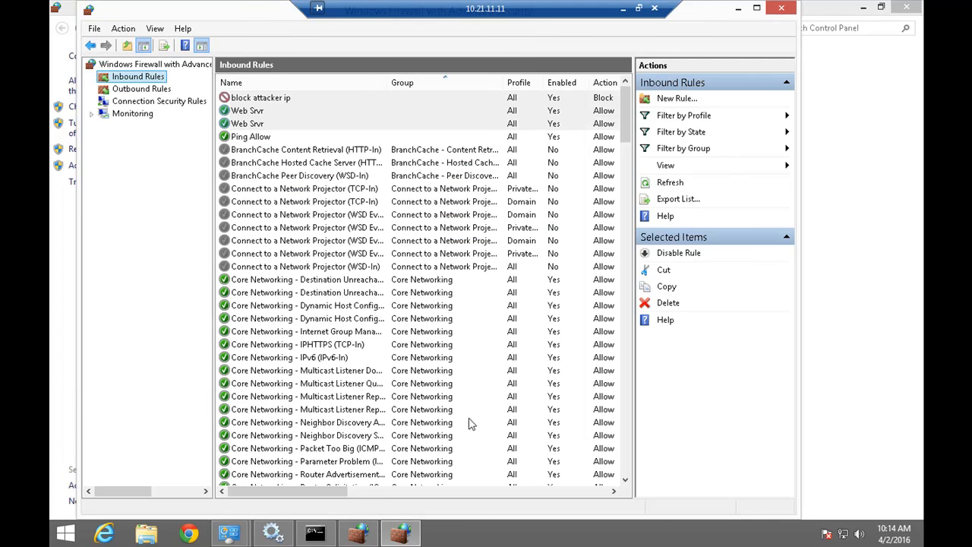
In the block attacker ip rule's properties, restrict the remote IP scope to the address 1.1.1.1.
right_click(266, 100)
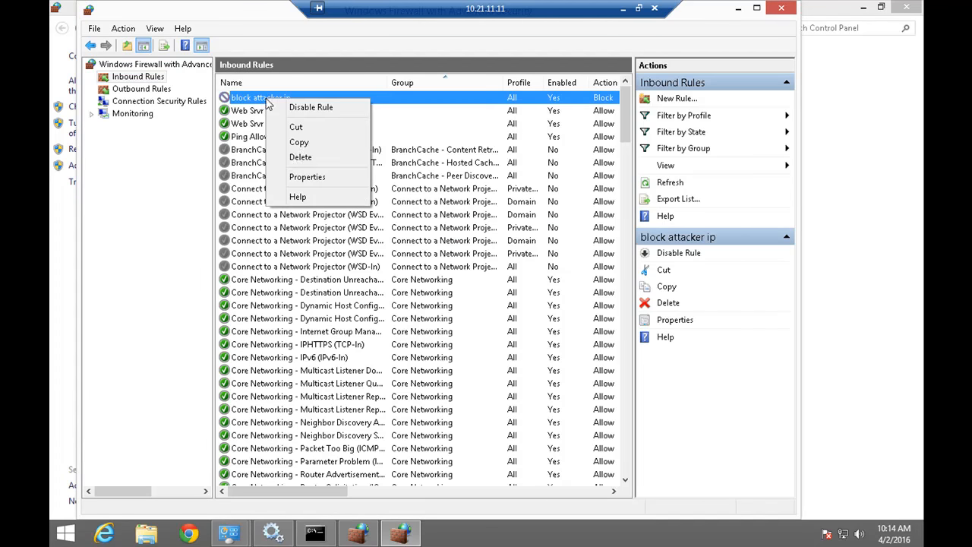
click(321, 184)
click(429, 111)
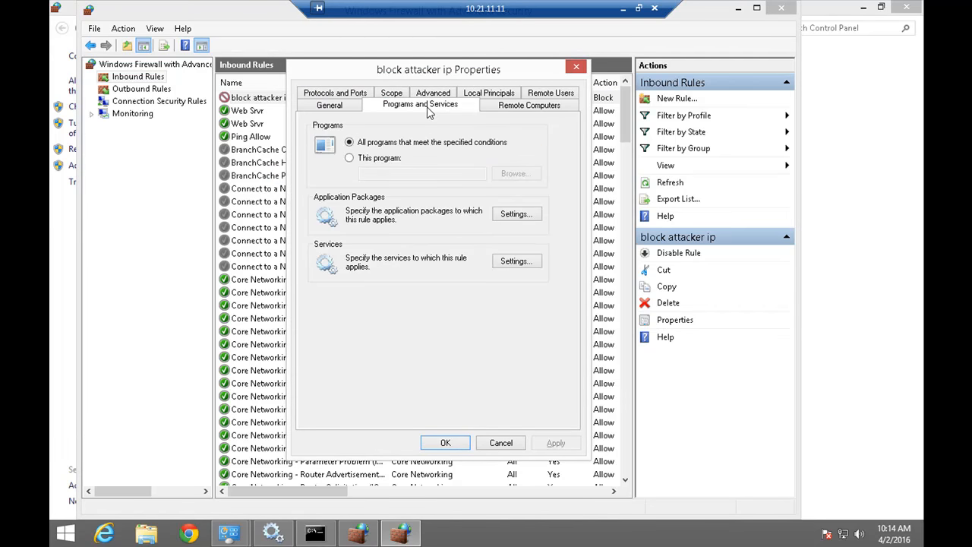
click(339, 94)
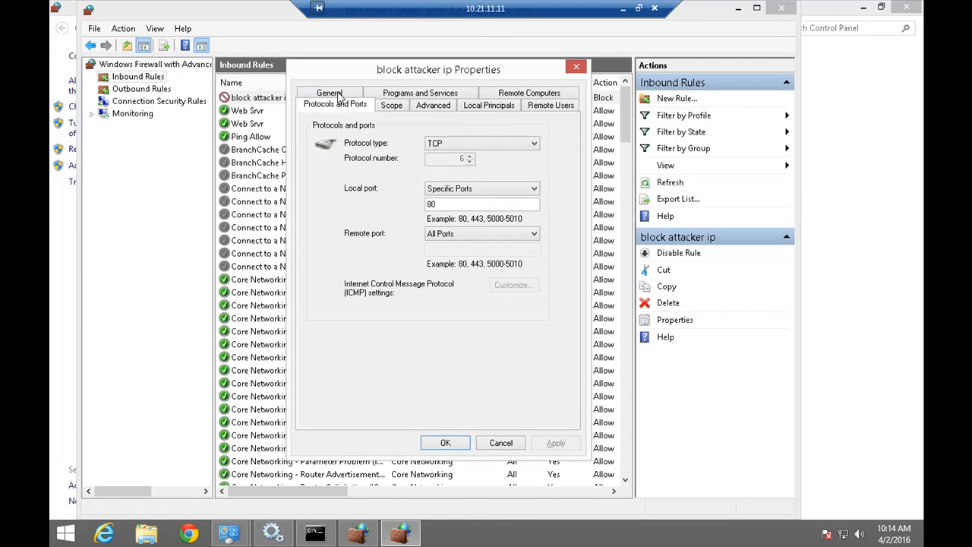
click(393, 106)
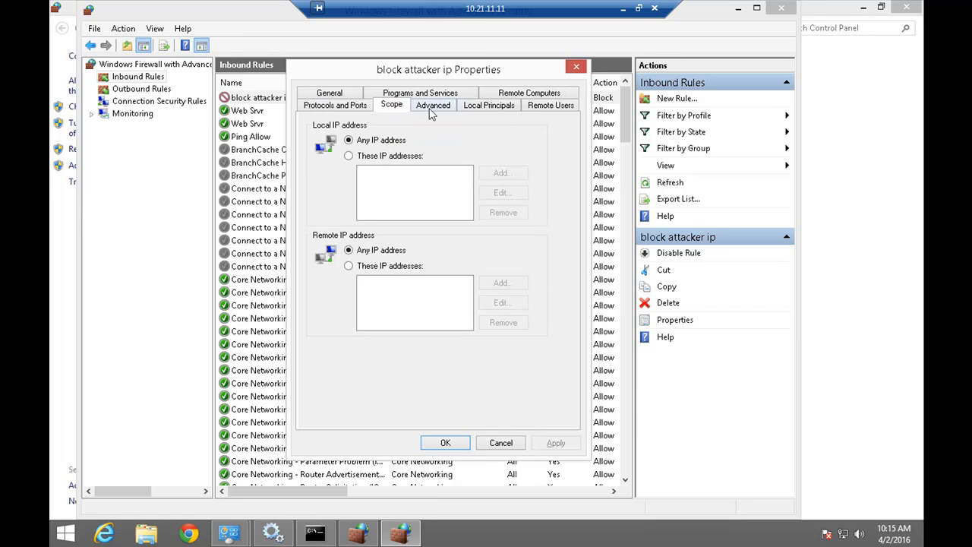
click(374, 272)
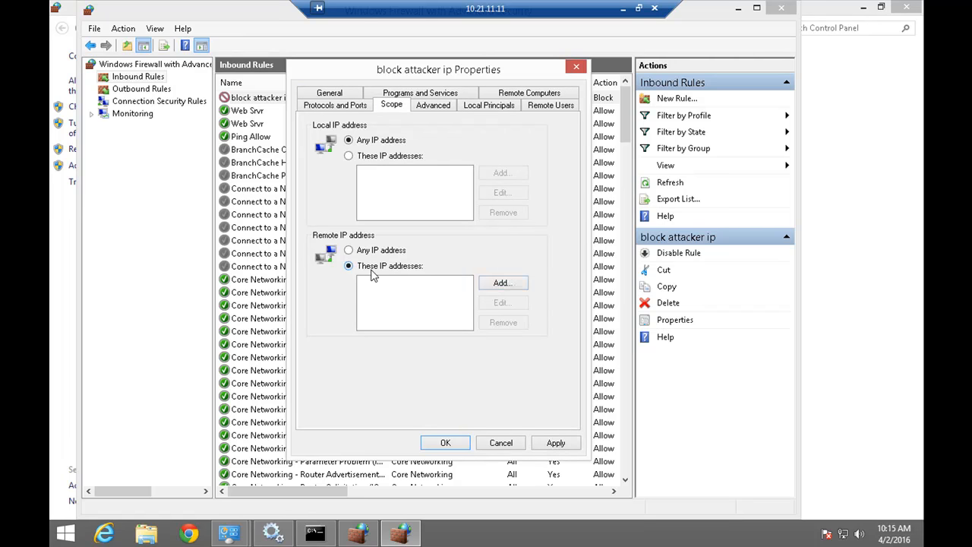
click(501, 283)
text(1.1.1.1)
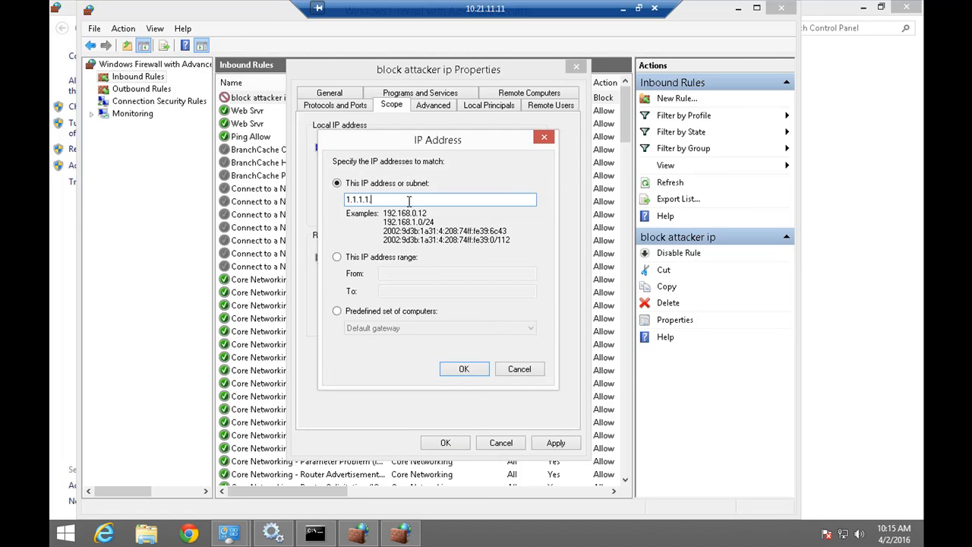
text(.)
key(BackSpace)
drag(389, 200, 328, 195)
click(465, 369)
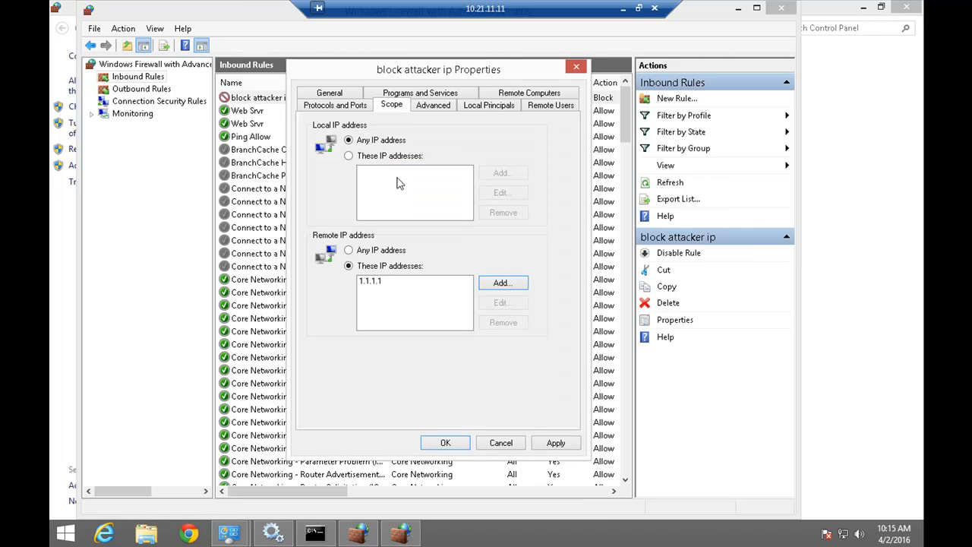
Keep the rule's local scope at any IP address and save the block attacker ip properties.
click(382, 158)
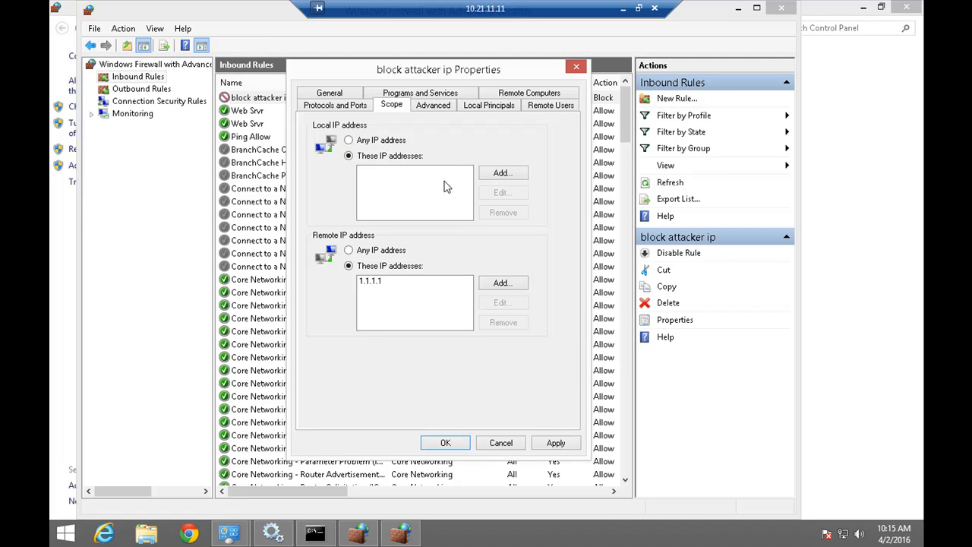
click(371, 146)
click(373, 283)
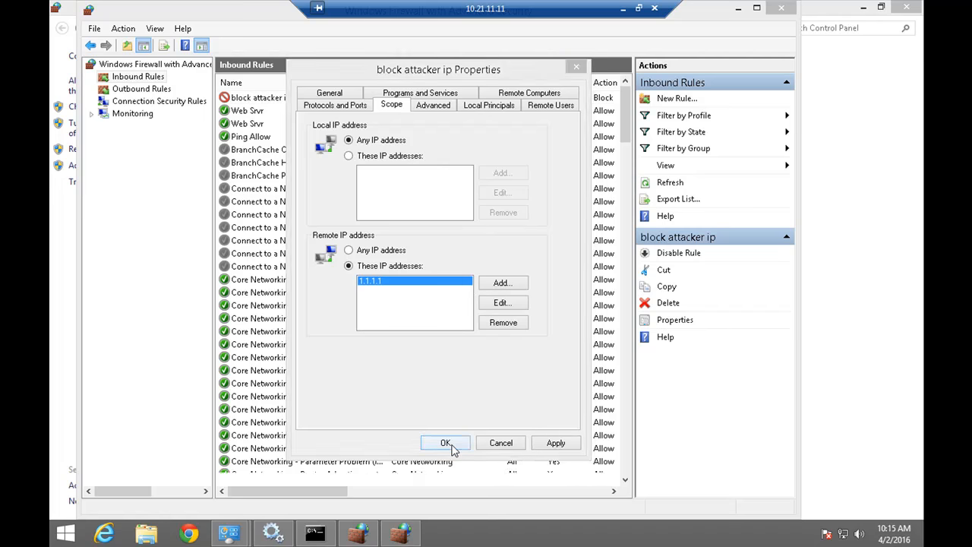
click(446, 443)
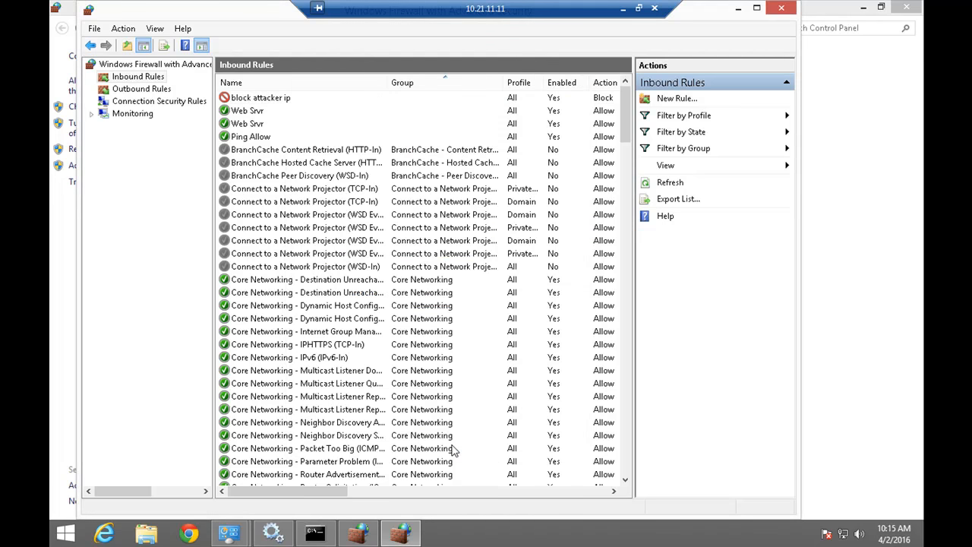
click(295, 102)
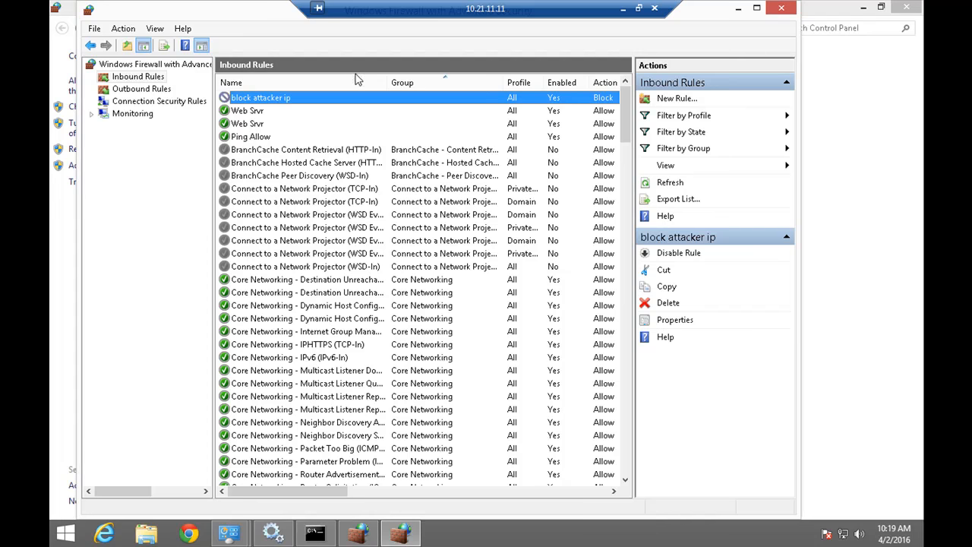
click(354, 190)
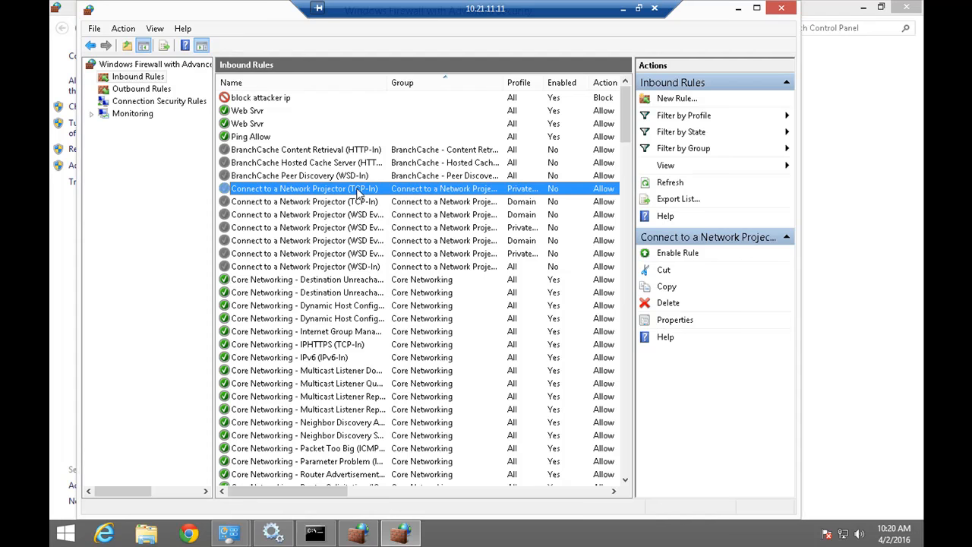
click(237, 100)
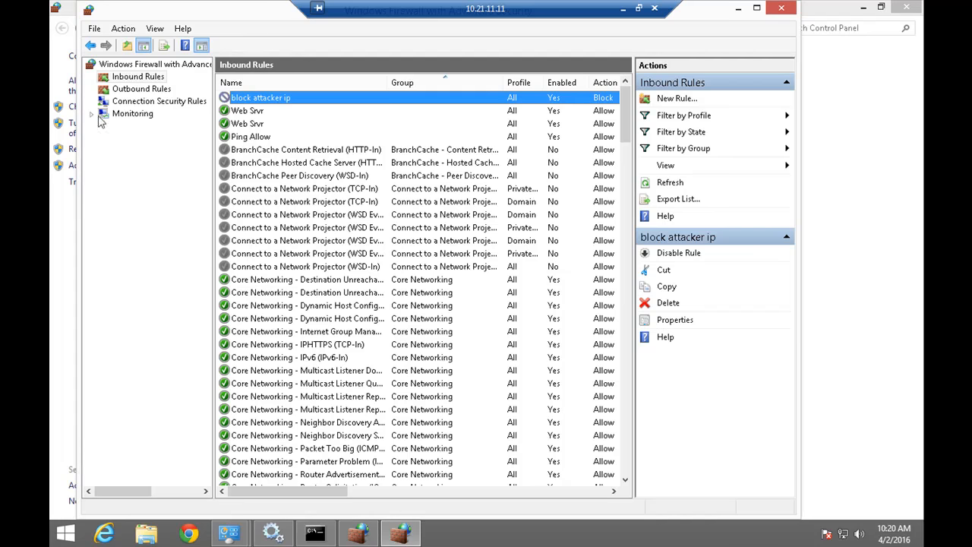
right_click(159, 82)
click(165, 89)
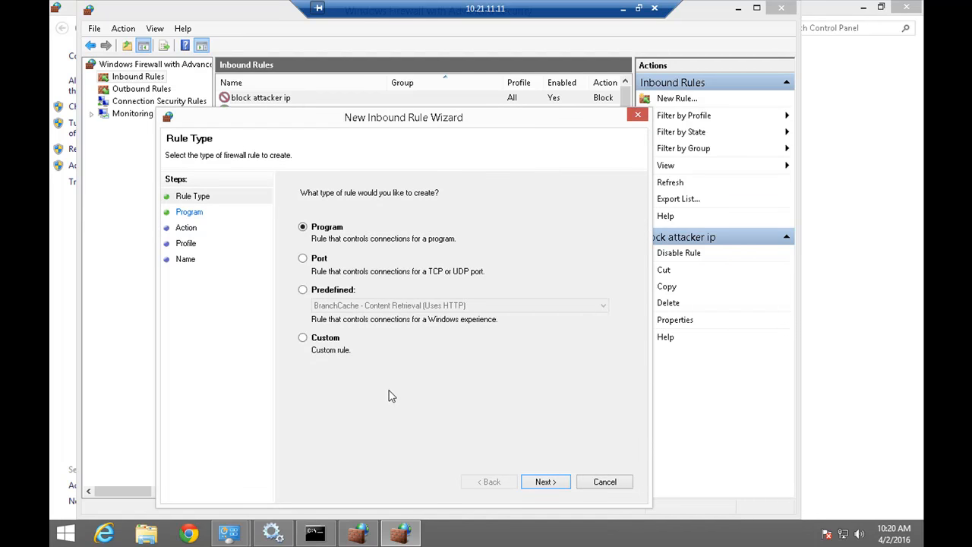
click(319, 263)
click(542, 489)
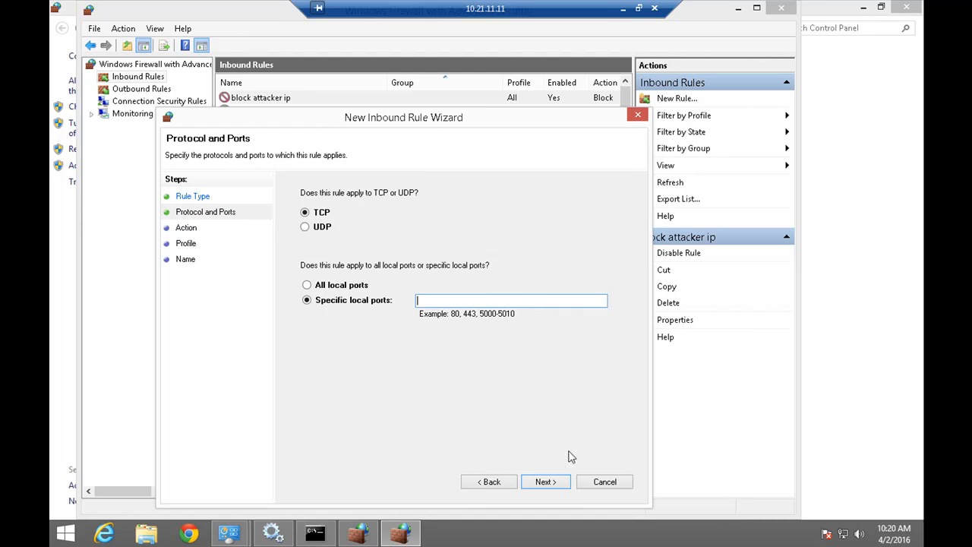
click(597, 482)
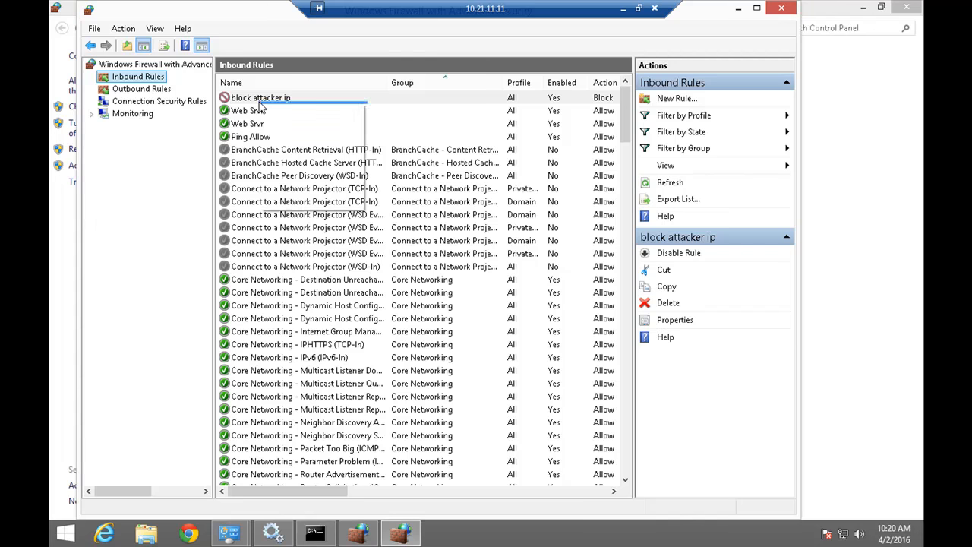
Review the block attacker ip rule's properties, covering programs and services, protocols and ports, remote computers, users, local principals and scope.
click(304, 186)
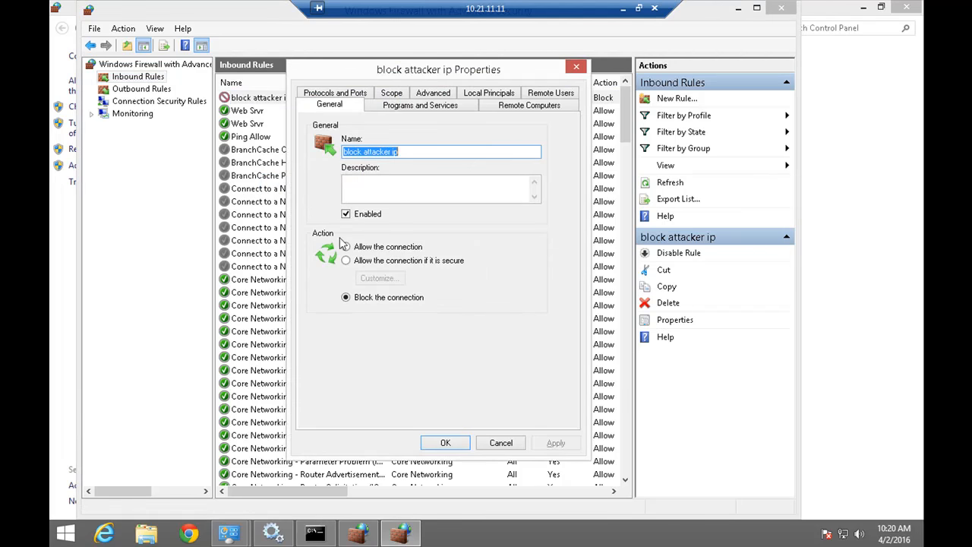
click(382, 107)
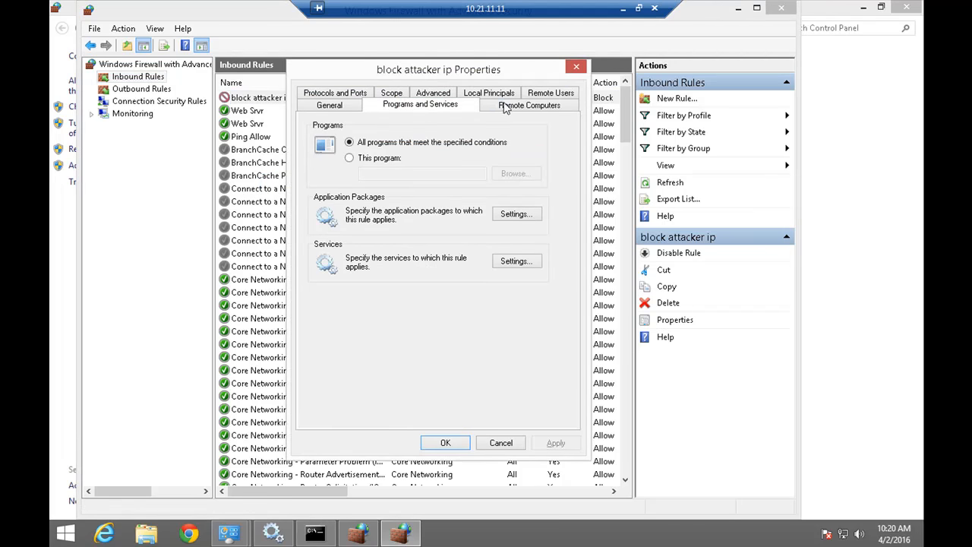
click(359, 93)
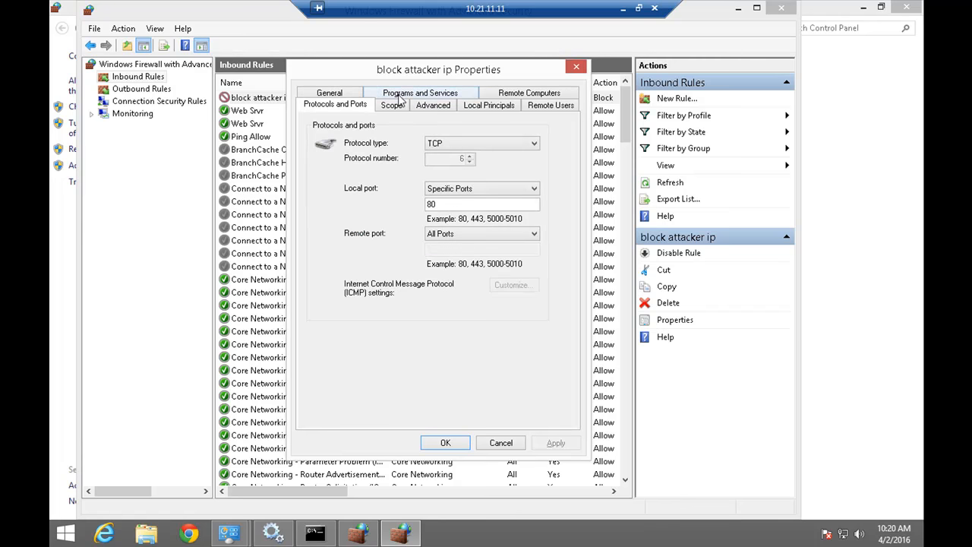
click(390, 94)
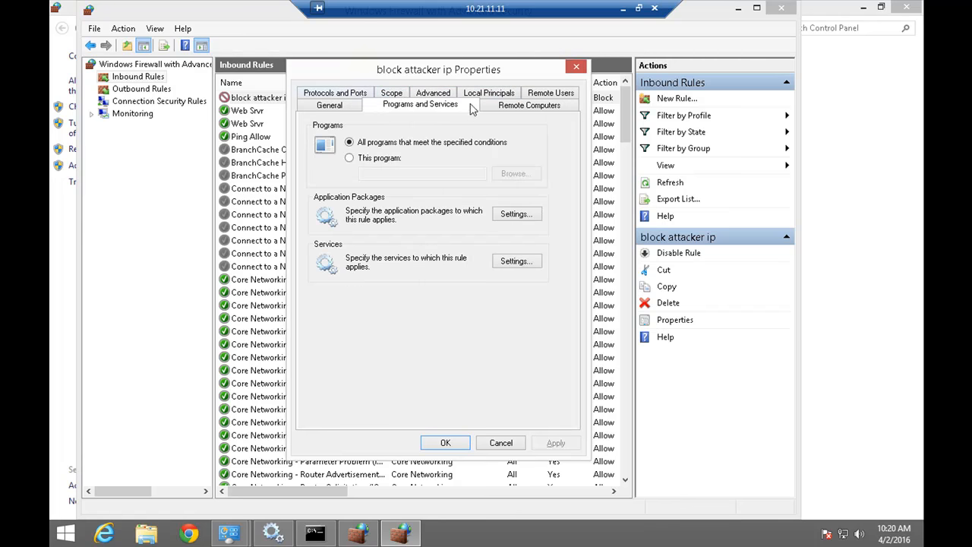
click(495, 107)
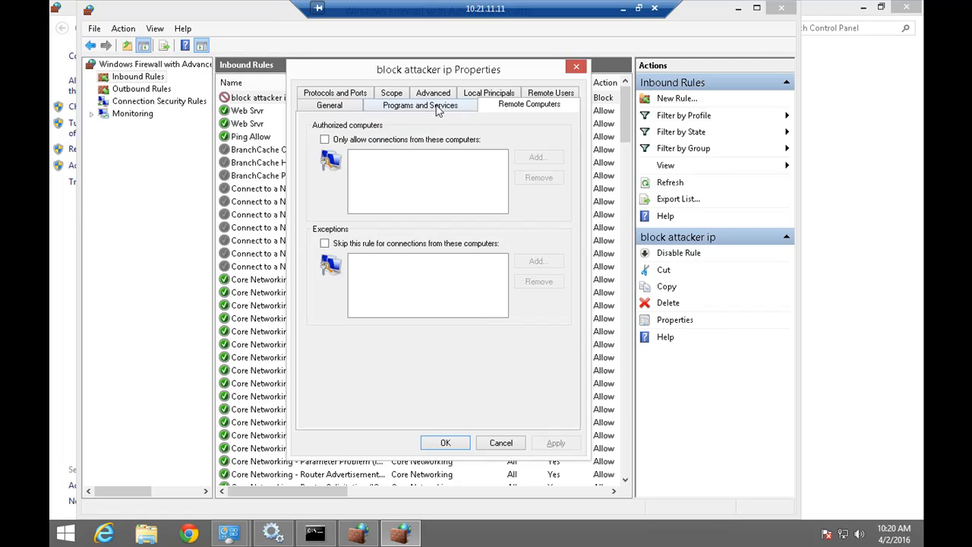
click(568, 93)
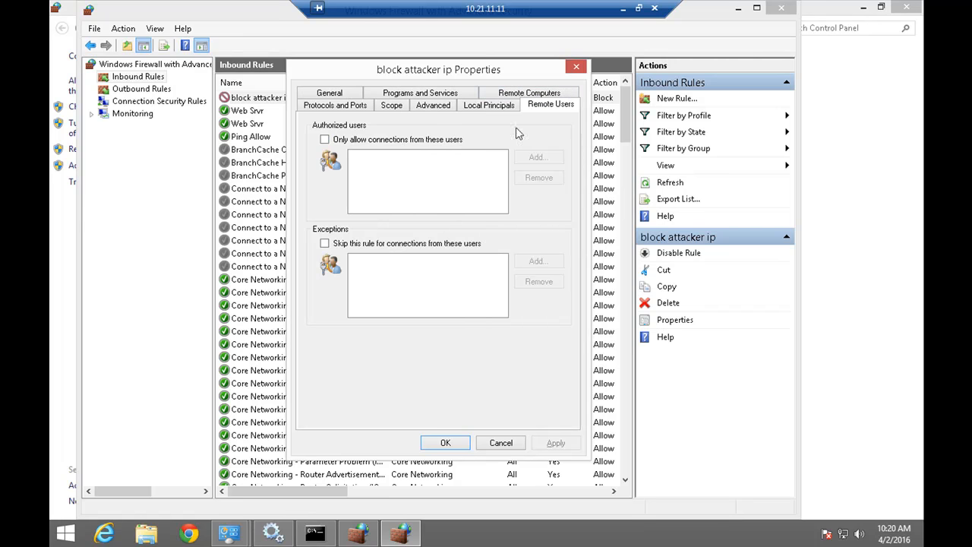
click(471, 100)
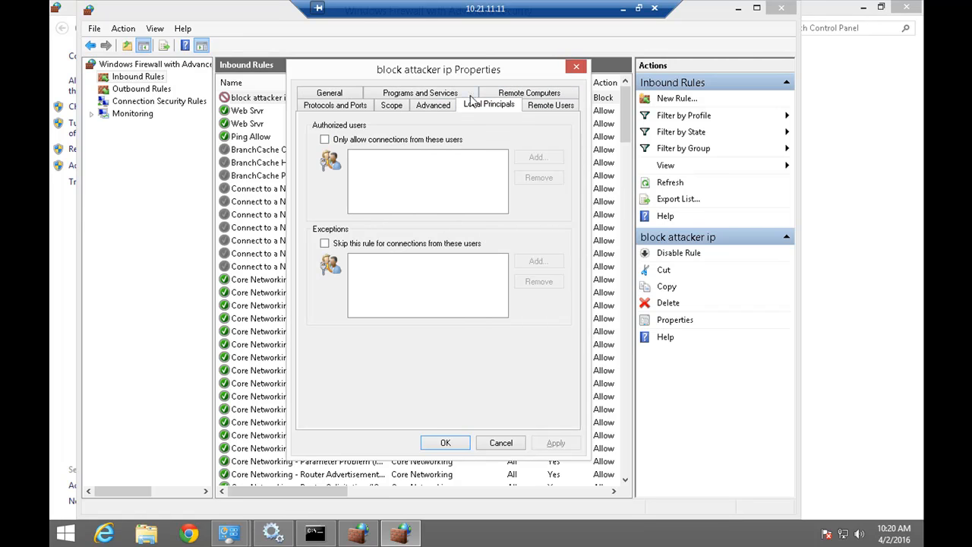
click(327, 107)
click(392, 107)
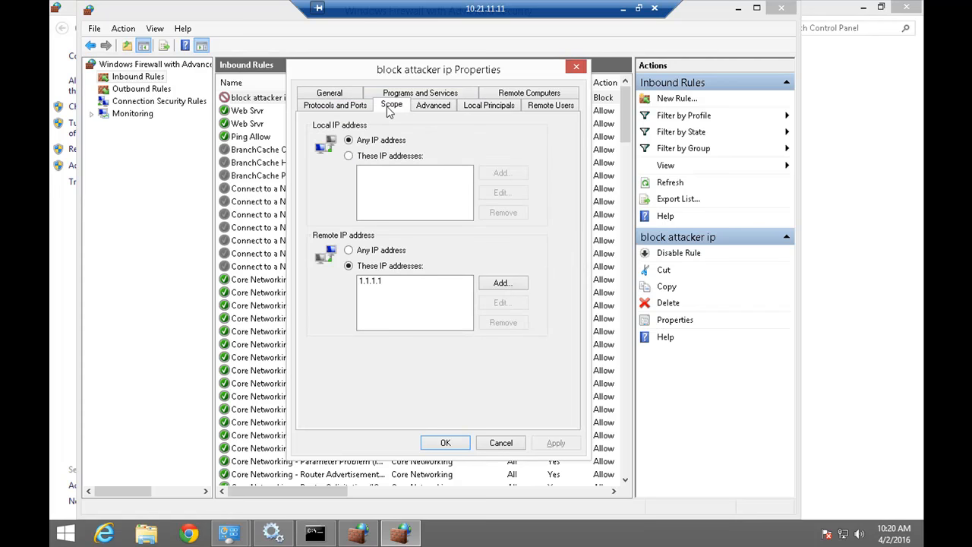
Examine the single address and address range options for the rule's remote IP scope, and close the properties without saving.
click(502, 284)
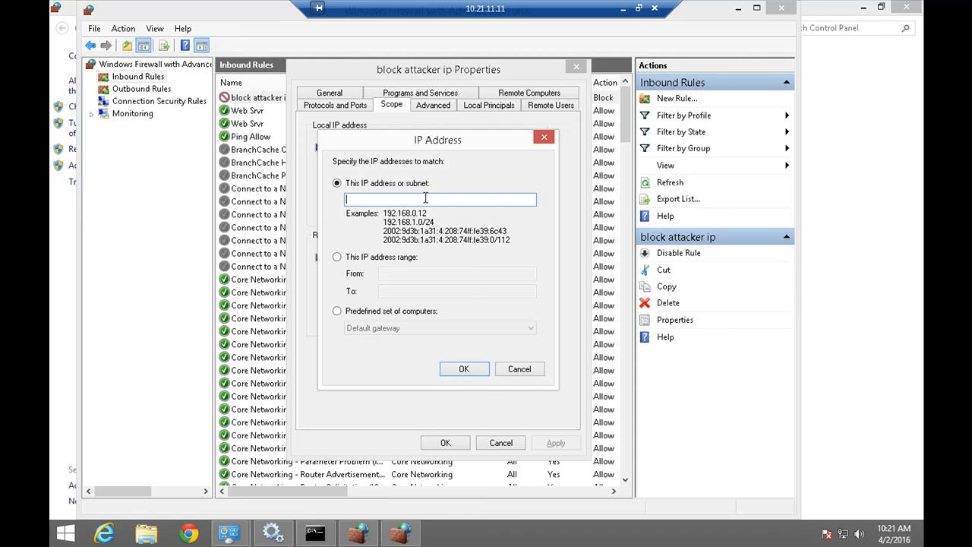
click(363, 258)
click(406, 272)
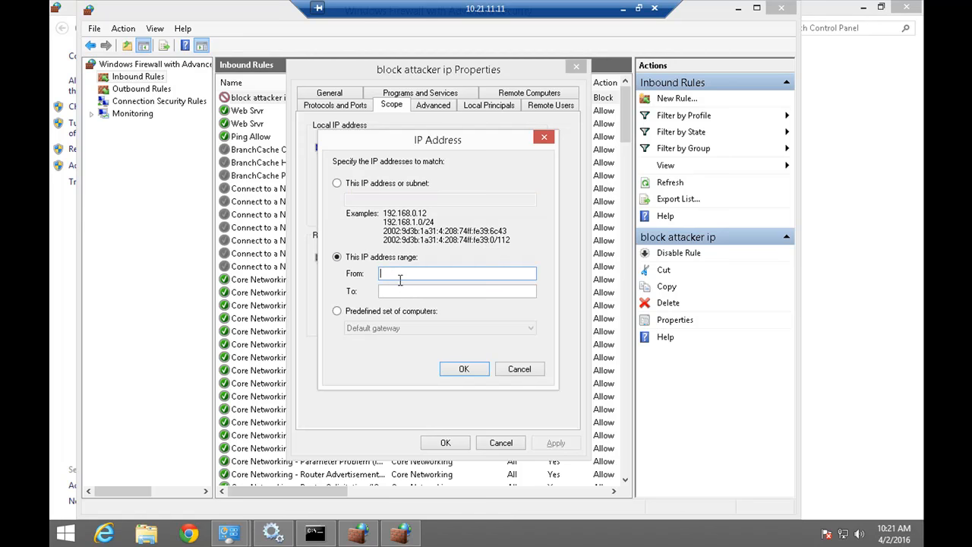
click(391, 190)
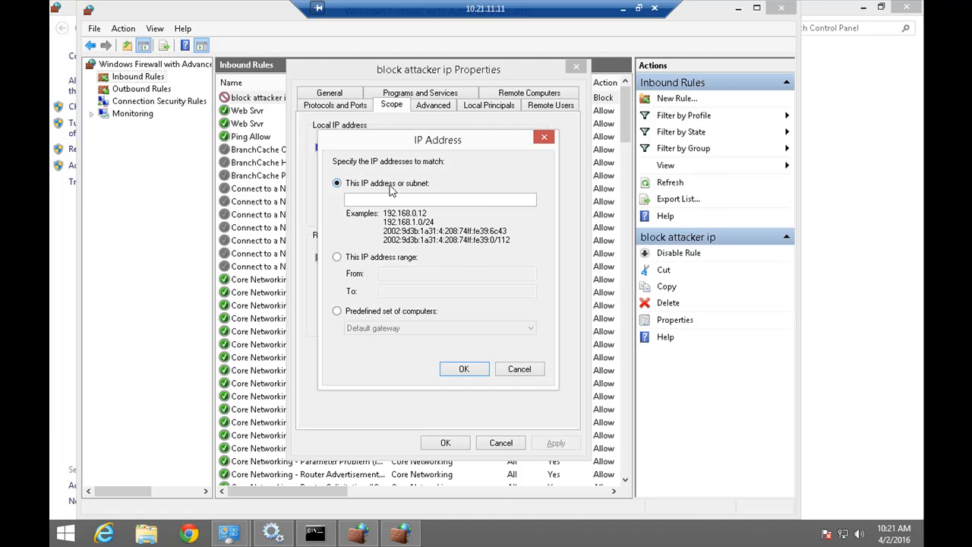
click(516, 369)
click(506, 444)
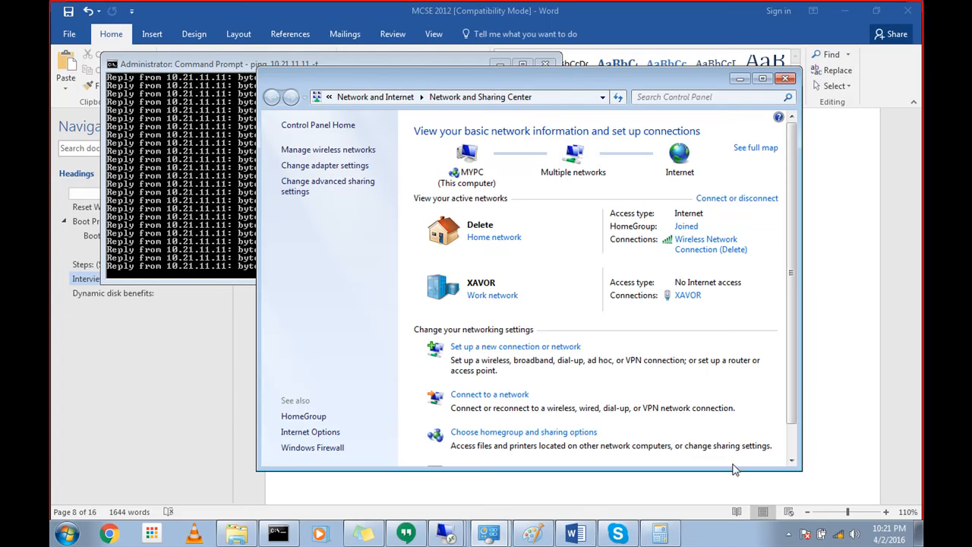
Switch to the Word document and review the five firewall lab tasks, from Allow Ping/ICMP to Block Google Chrome/Firefox program.
click(650, 513)
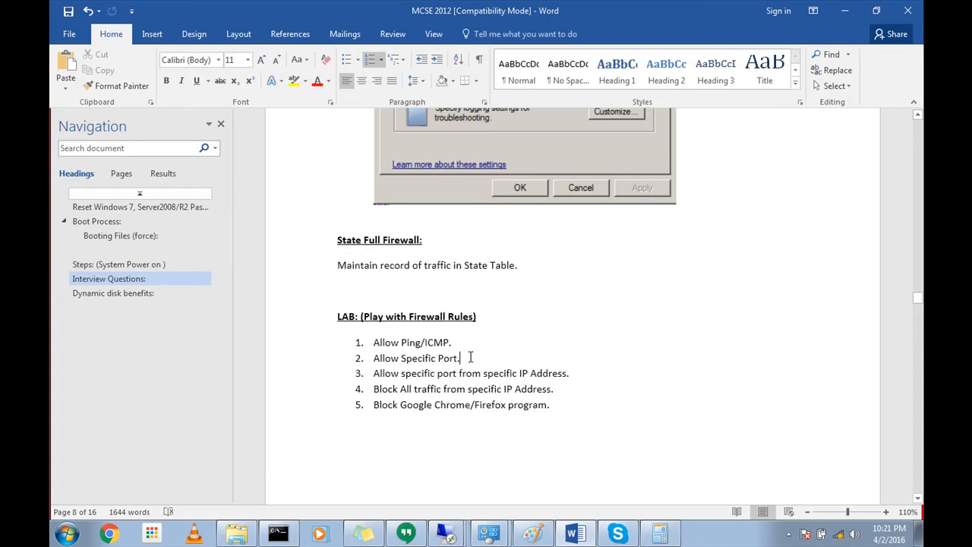
double_click(450, 343)
double_click(471, 359)
click(501, 364)
drag(572, 373, 439, 373)
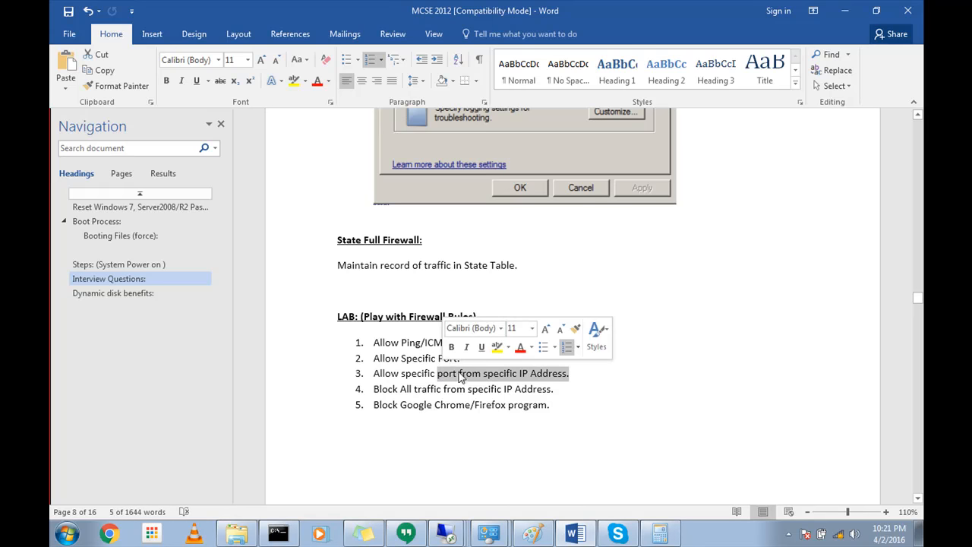
click(479, 388)
drag(555, 393, 415, 390)
click(484, 426)
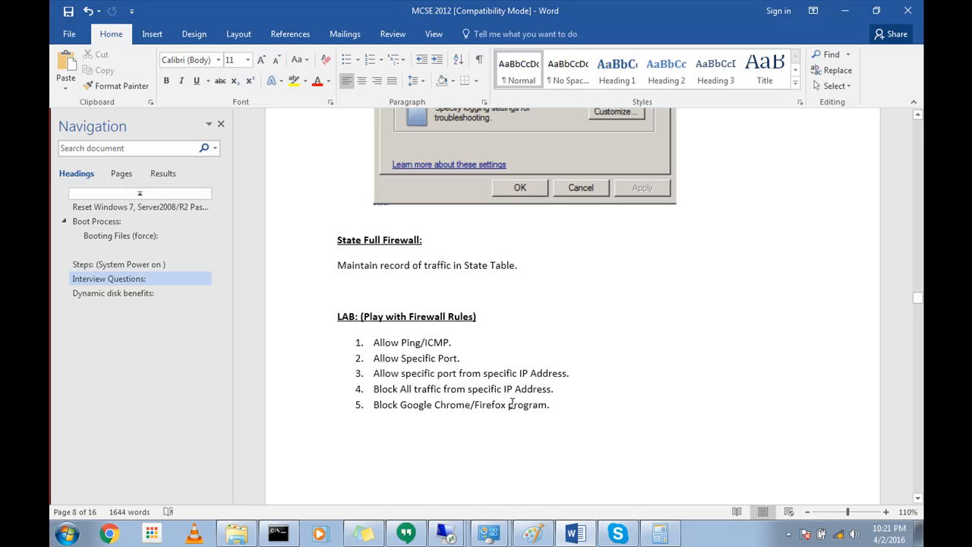
drag(557, 390, 391, 341)
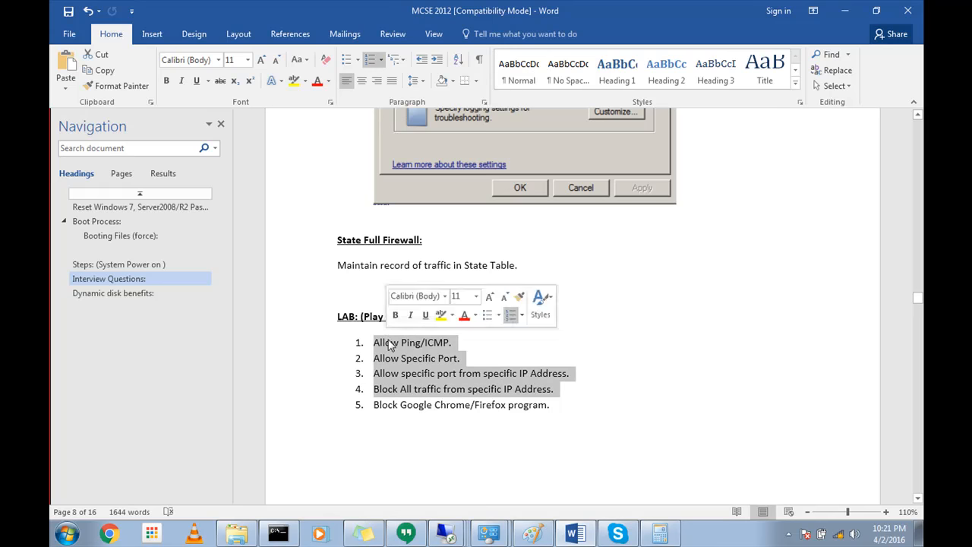
click(429, 418)
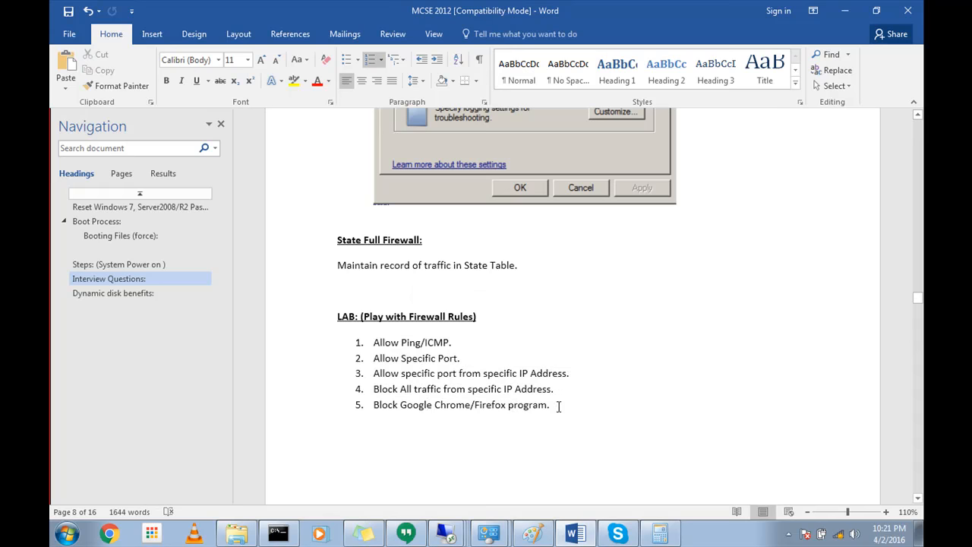
drag(558, 407, 402, 406)
click(453, 450)
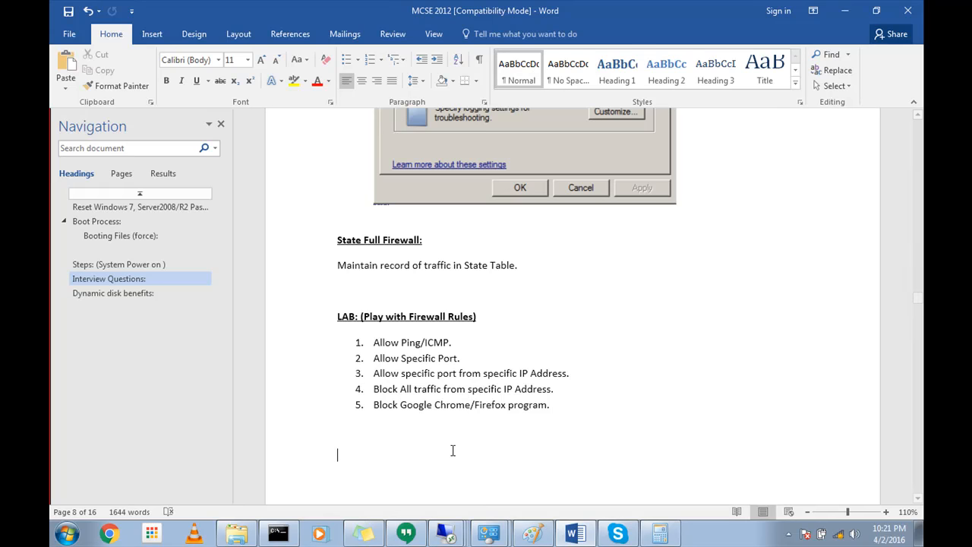
Return to the 10.21.11.11 remote desktop session and display the firewall's outbound rules.
click(448, 535)
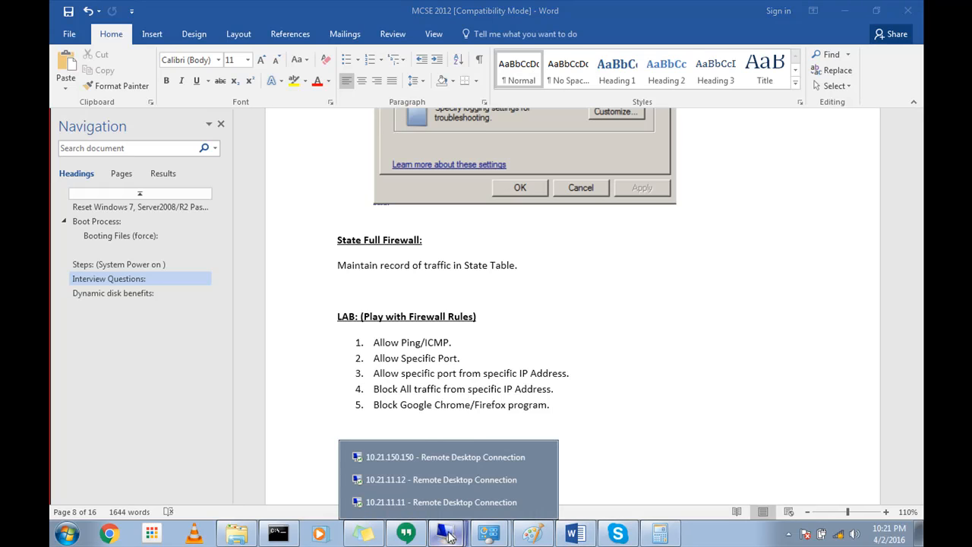
click(441, 502)
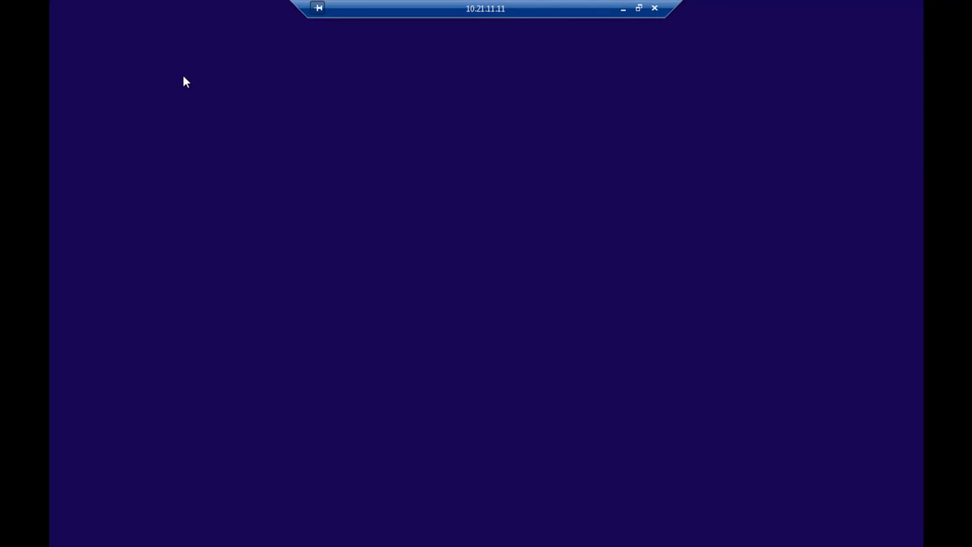
click(149, 90)
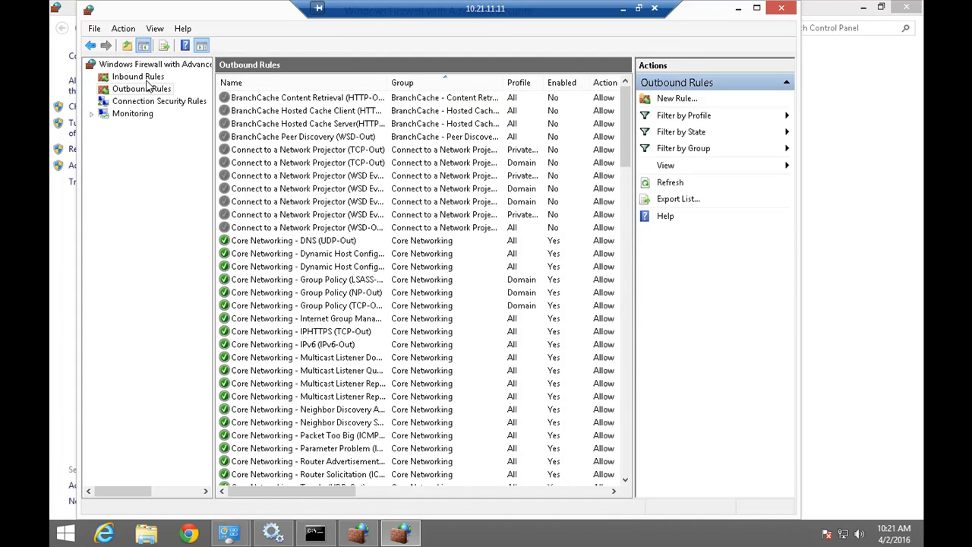
click(143, 79)
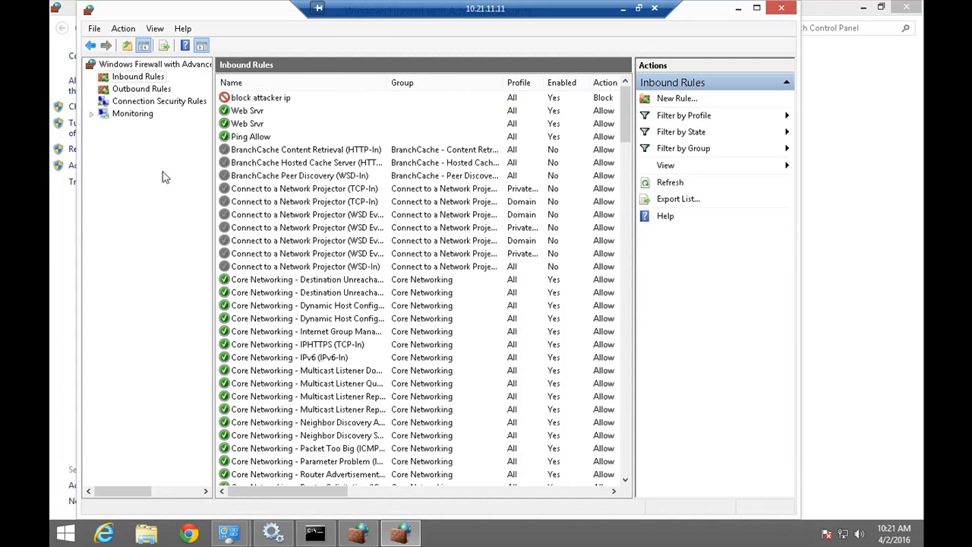
click(152, 91)
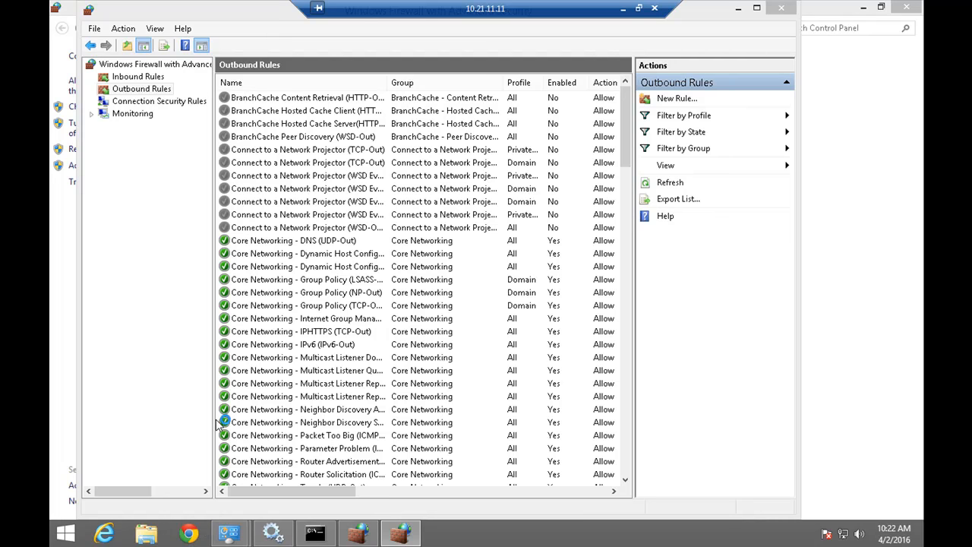
Open Chrome on the remote machine, load google.com to check its web access, and minimize the browser.
double_click(243, 459)
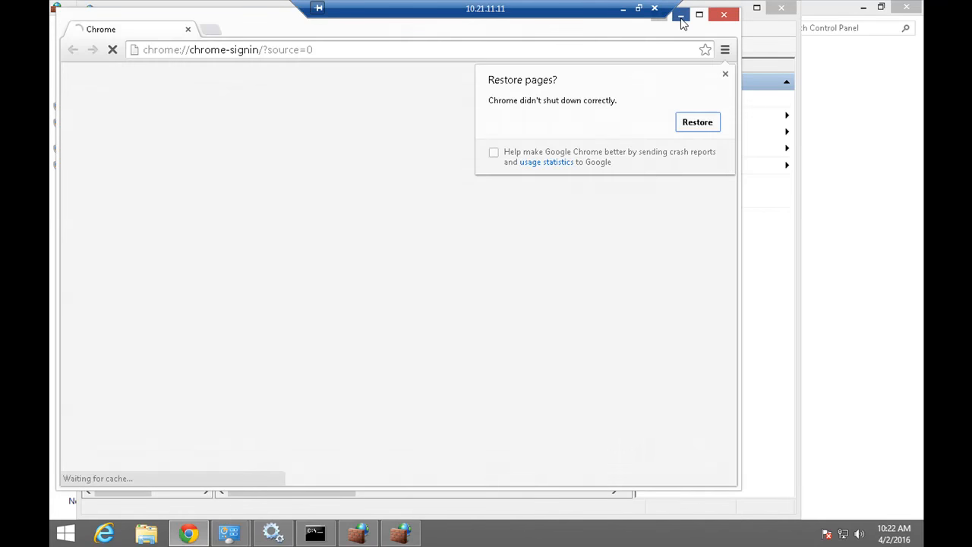
click(680, 16)
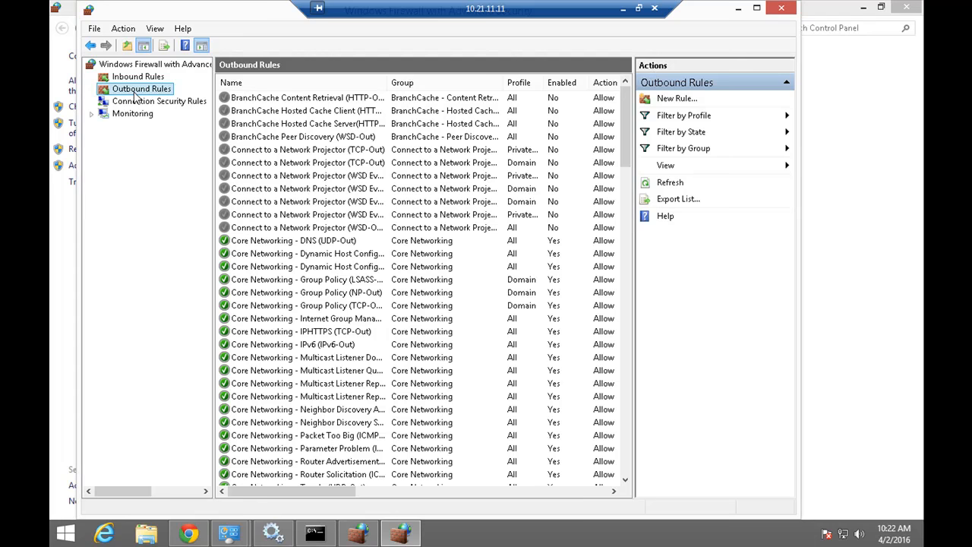
click(189, 533)
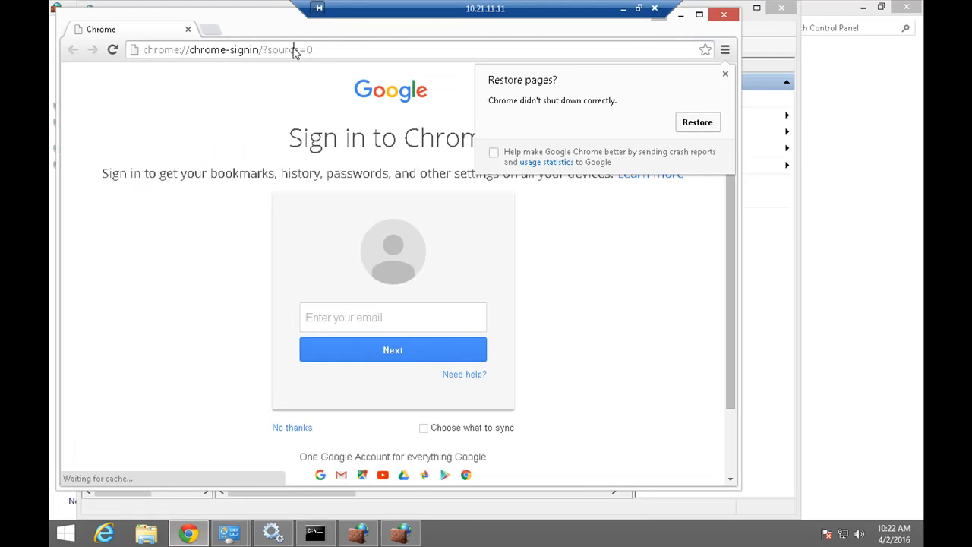
click(294, 49)
text(google.com)
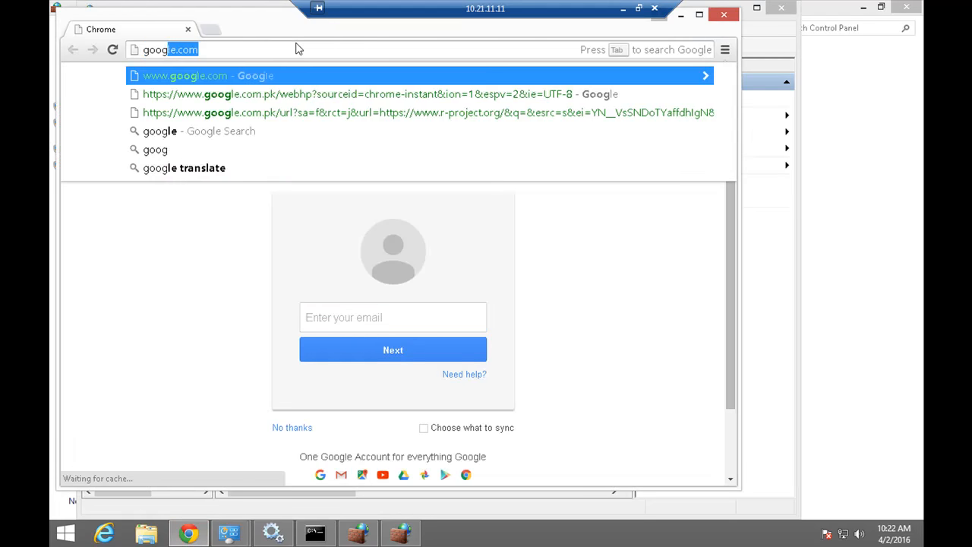
key(Return)
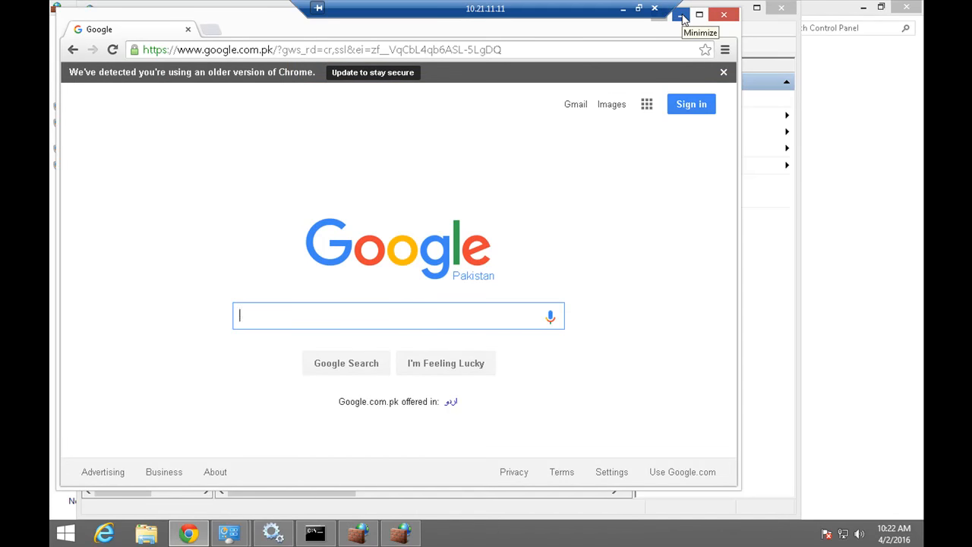
click(681, 15)
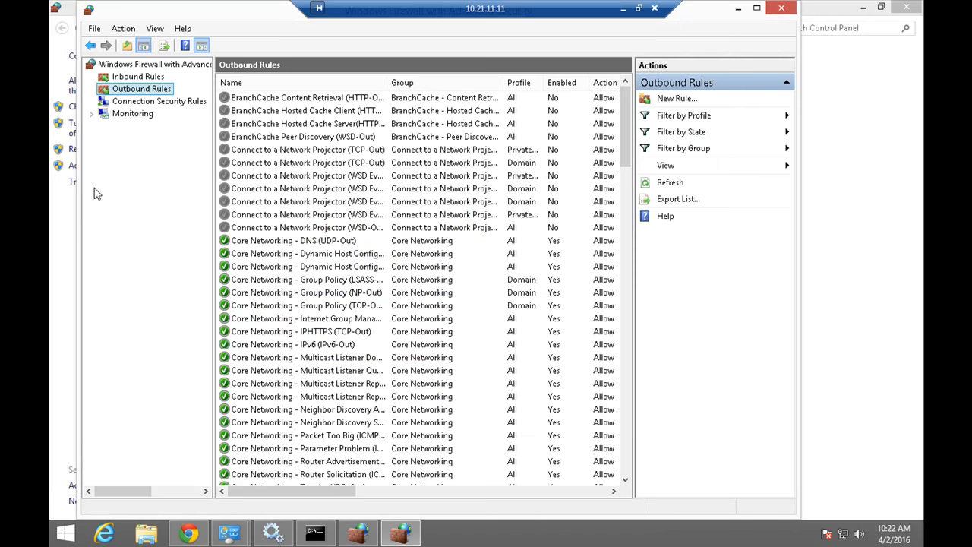
Start a new outbound program rule and choose the chrome application in Chrome's Application folder as its program path.
right_click(137, 93)
click(166, 98)
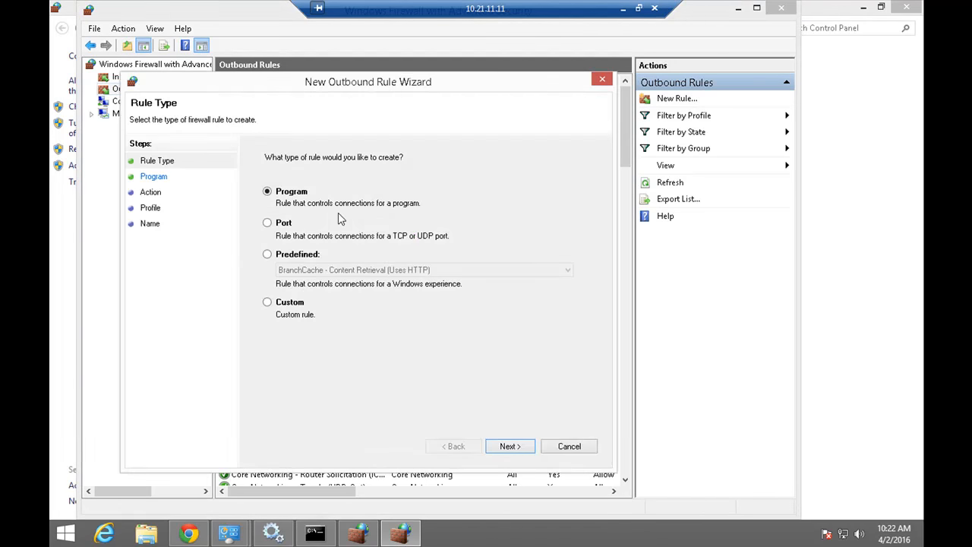
click(511, 447)
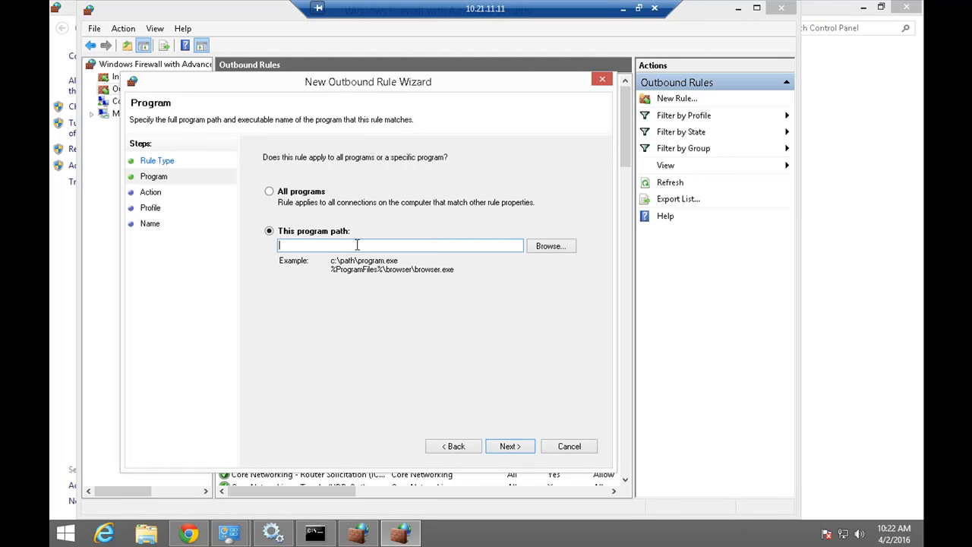
click(550, 248)
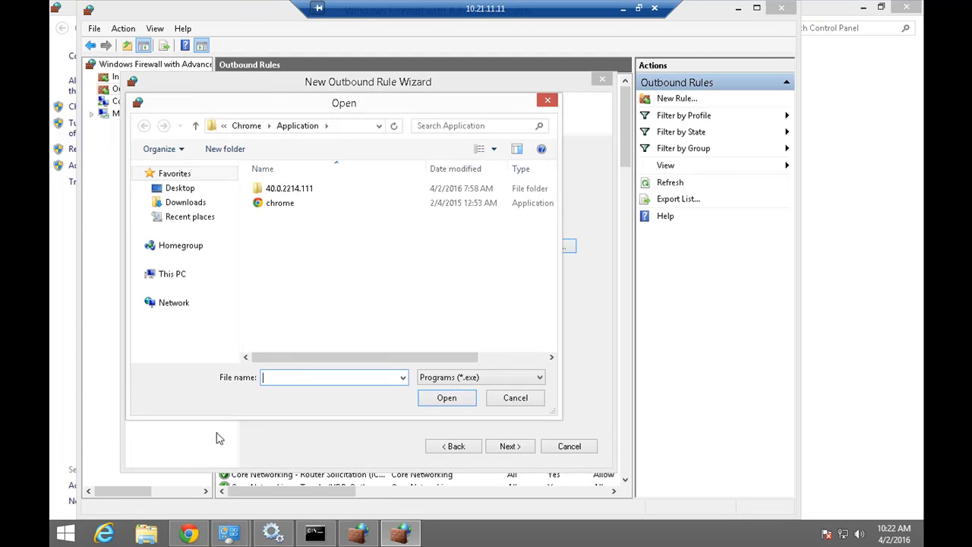
double_click(302, 207)
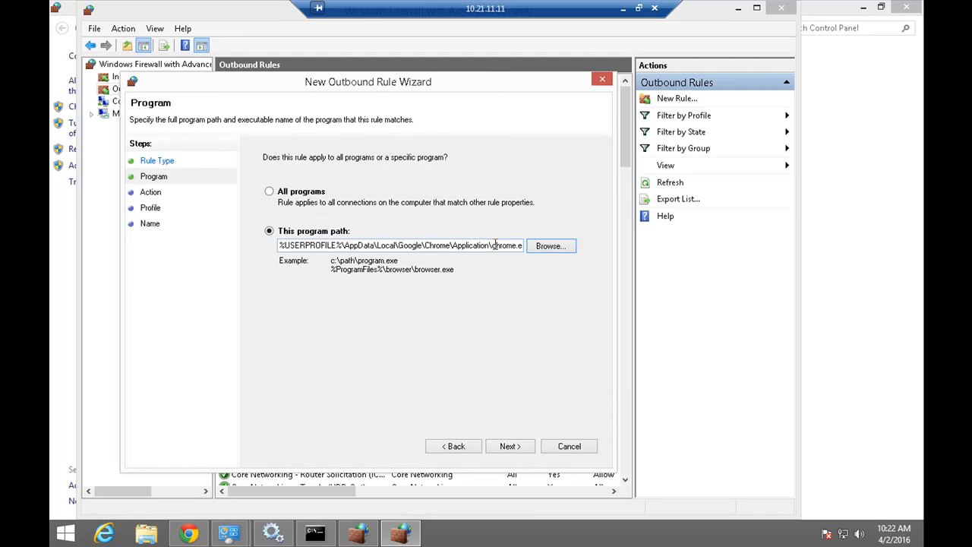
Set the outbound rule to block the connection, accept the default profiles, and finish it under the name chrome.
click(519, 449)
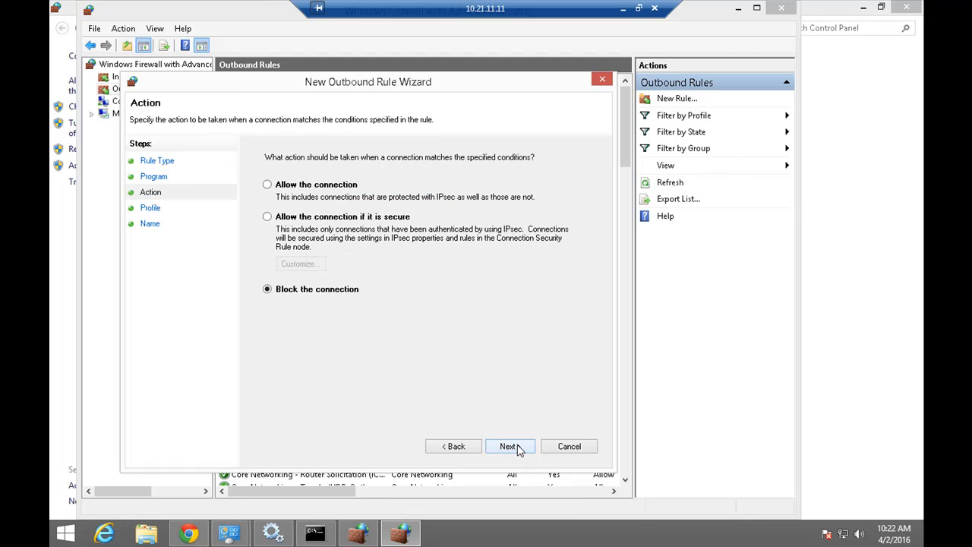
click(519, 449)
click(519, 449)
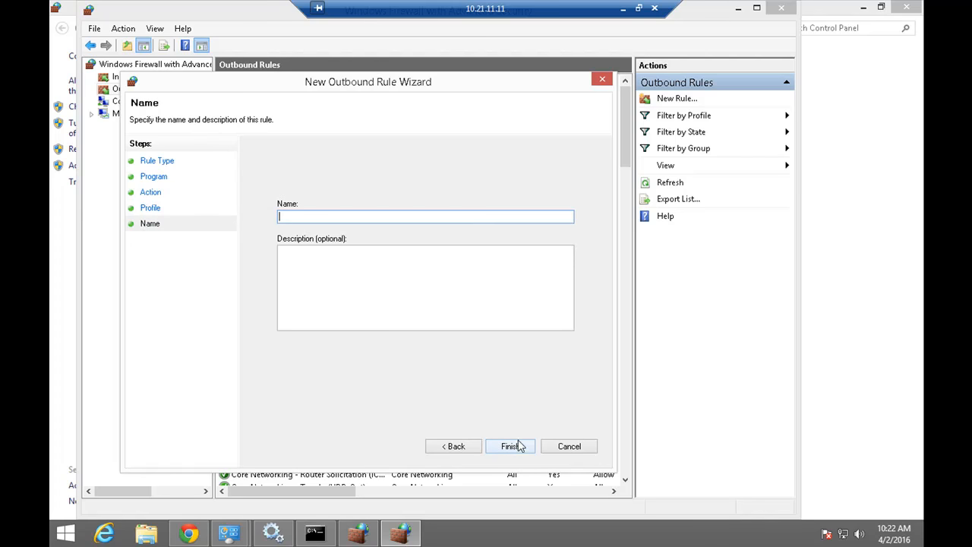
text(chrome)
click(520, 446)
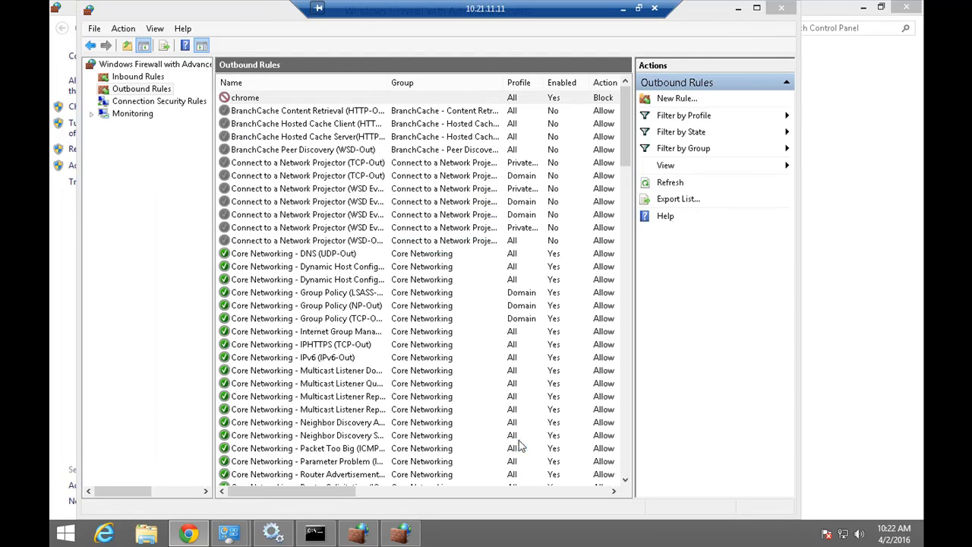
Test the block by searching for "ip" in the already open Chrome window, and close the browser.
click(189, 533)
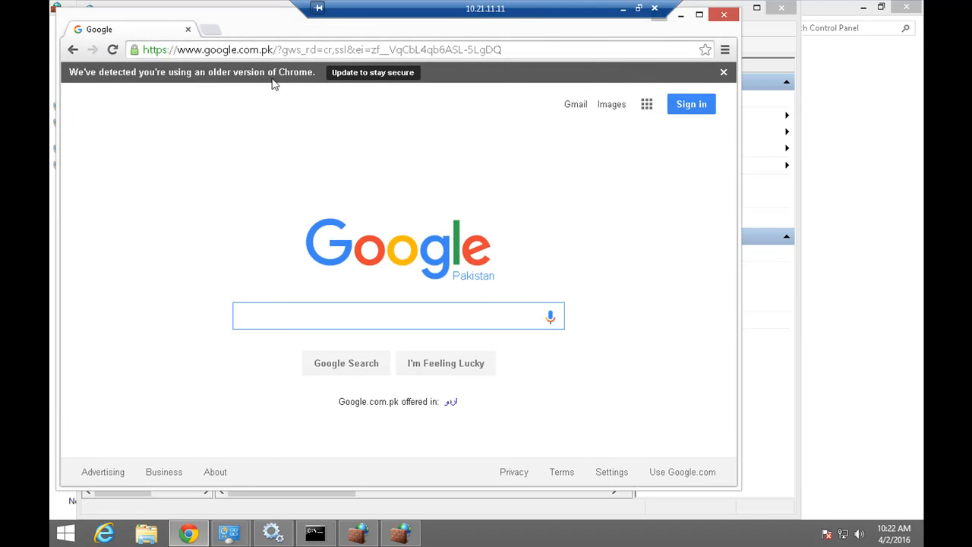
click(251, 50)
click(252, 50)
double_click(251, 50)
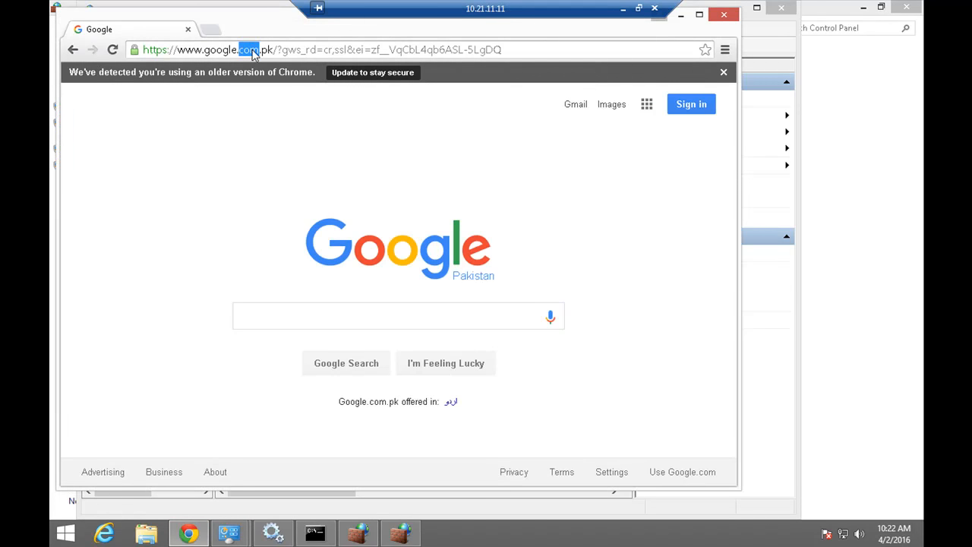
triple_click(253, 50)
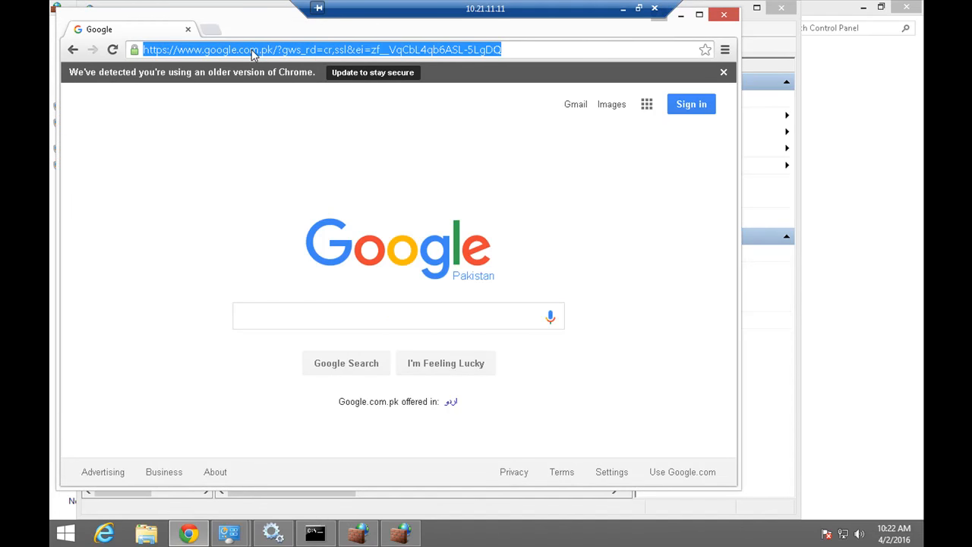
text(ip)
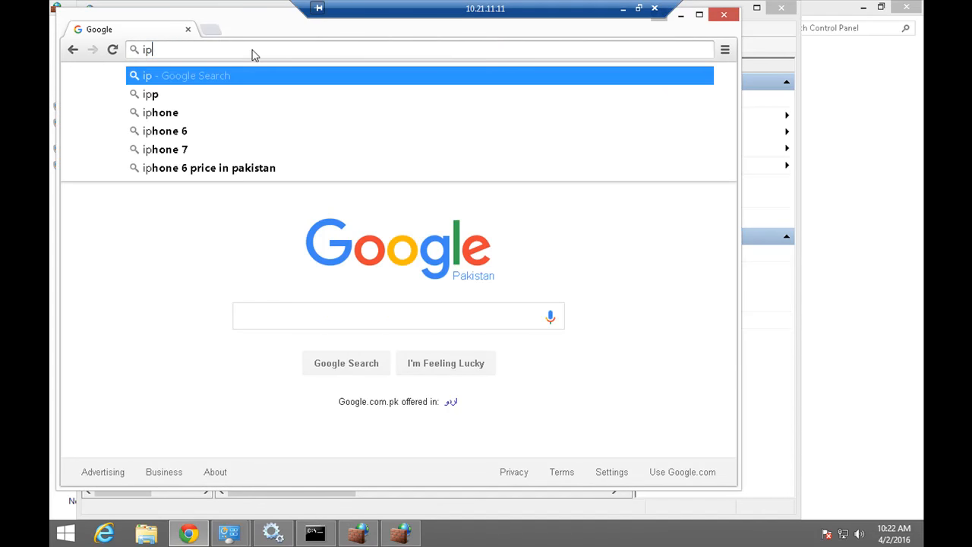
key(Return)
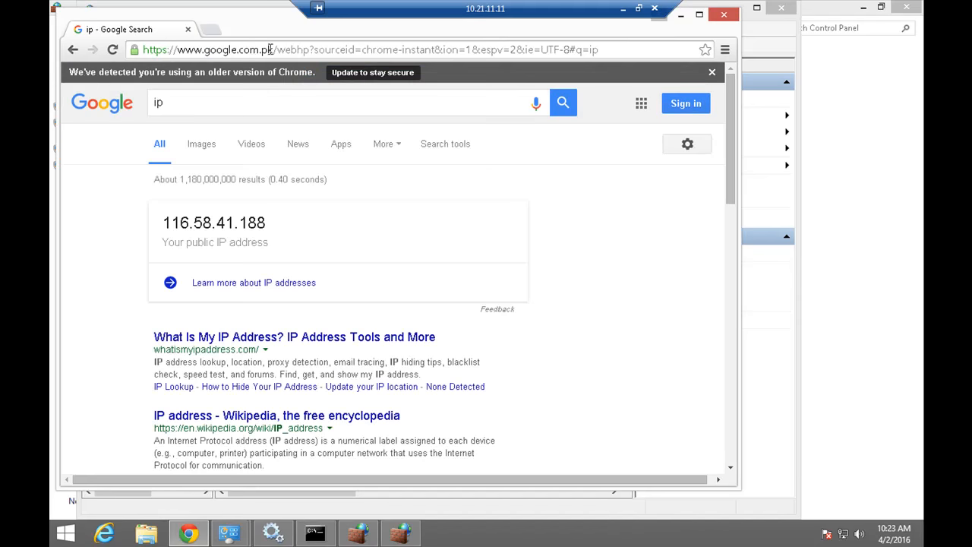
click(725, 15)
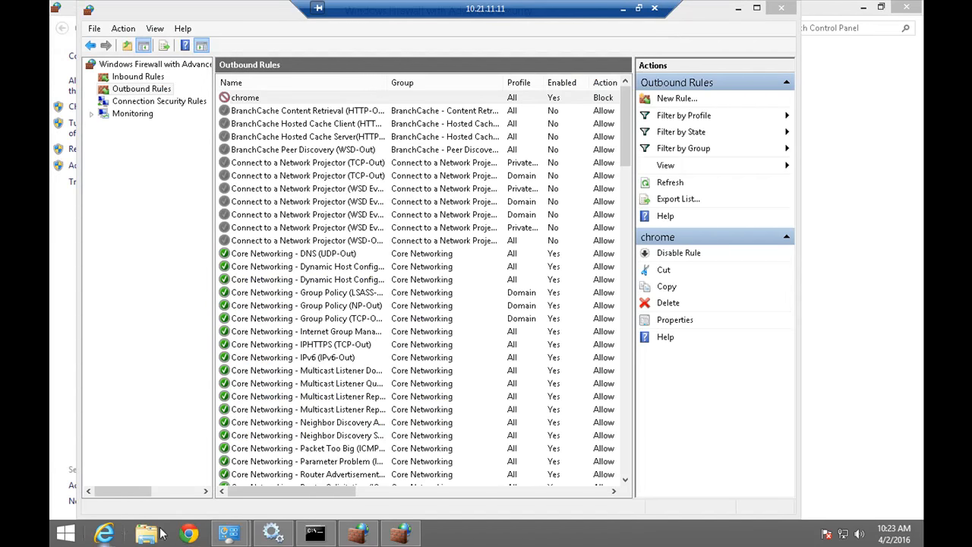
Relaunch Chrome, search for "ip" again to retest the block, and close the browser.
click(187, 535)
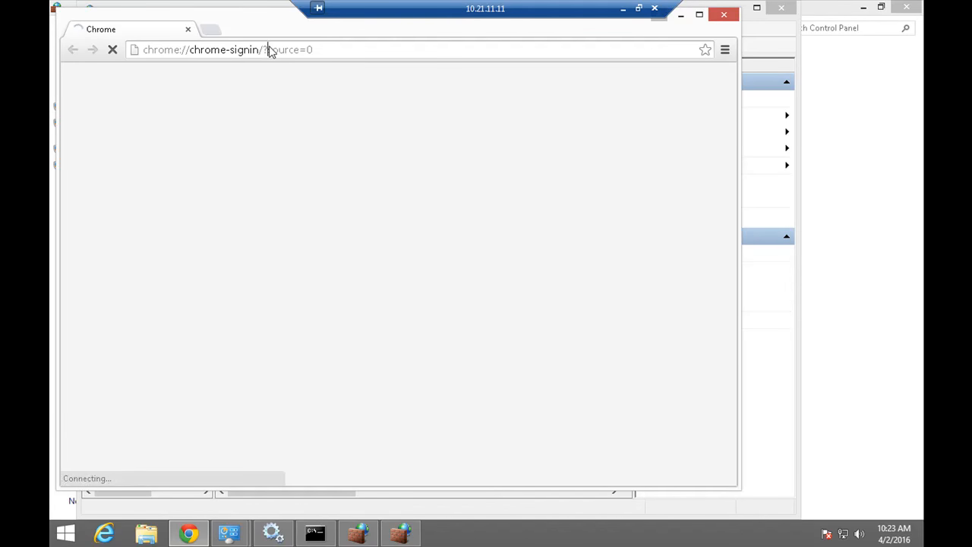
click(269, 50)
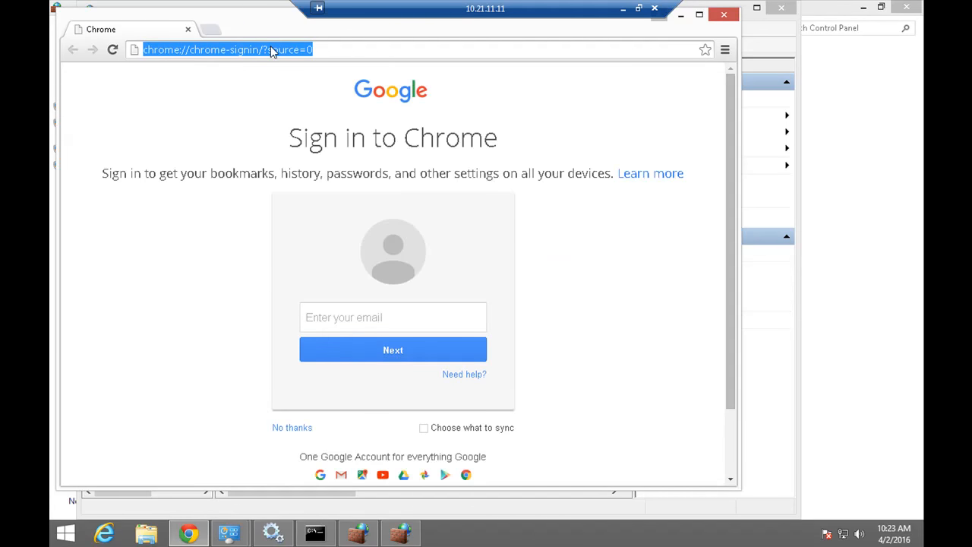
text(ip)
key(Return)
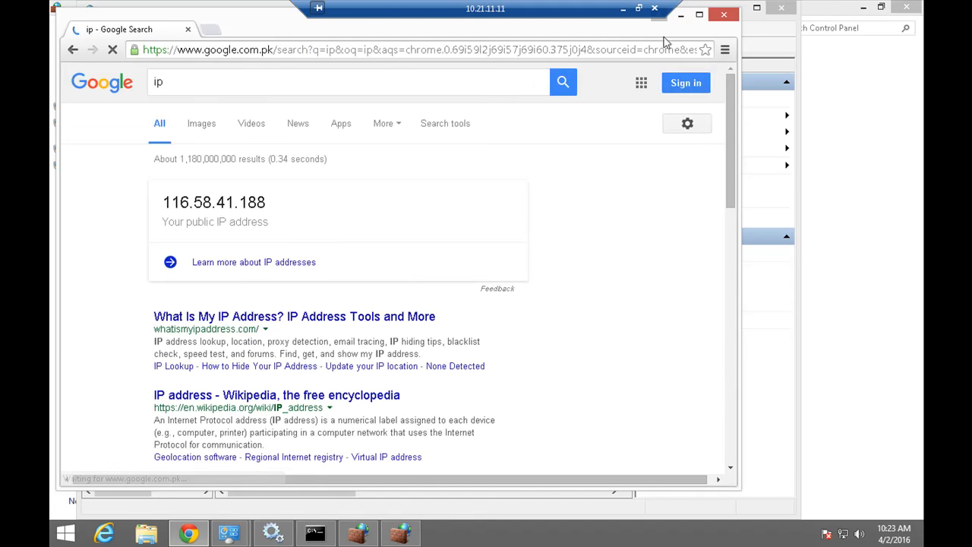
click(724, 15)
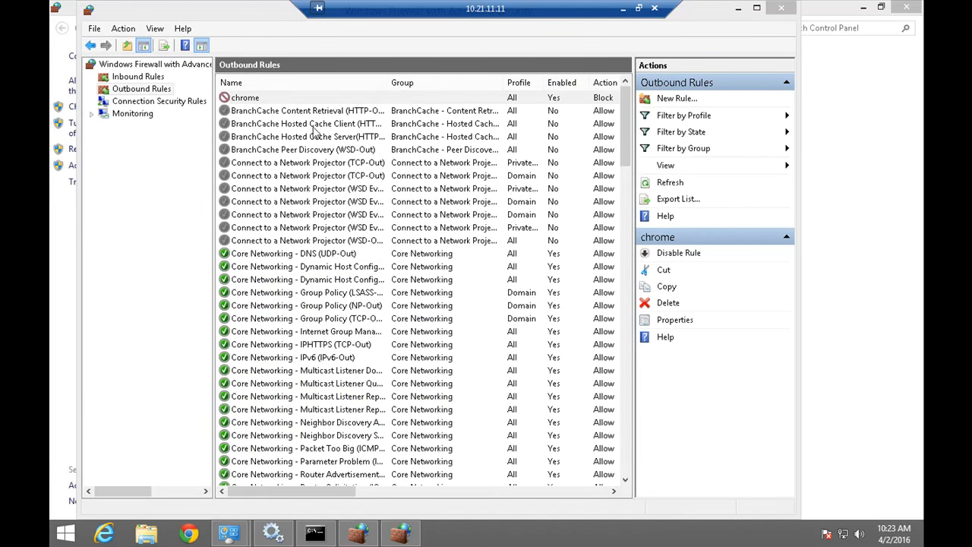
Delete the chrome rule from the outbound rules.
right_click(267, 99)
click(318, 153)
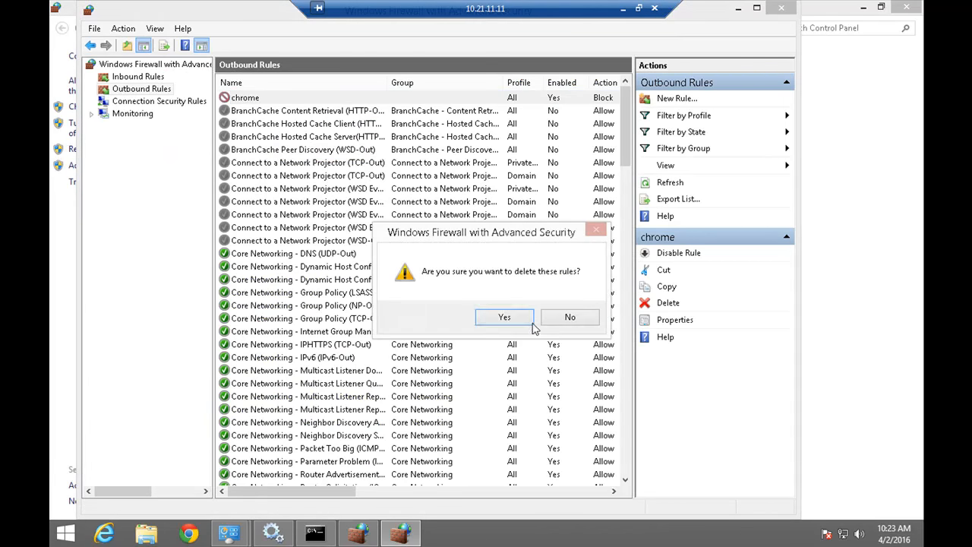
click(523, 319)
Start another new outbound rule of the Program type and browse for its program path.
right_click(144, 92)
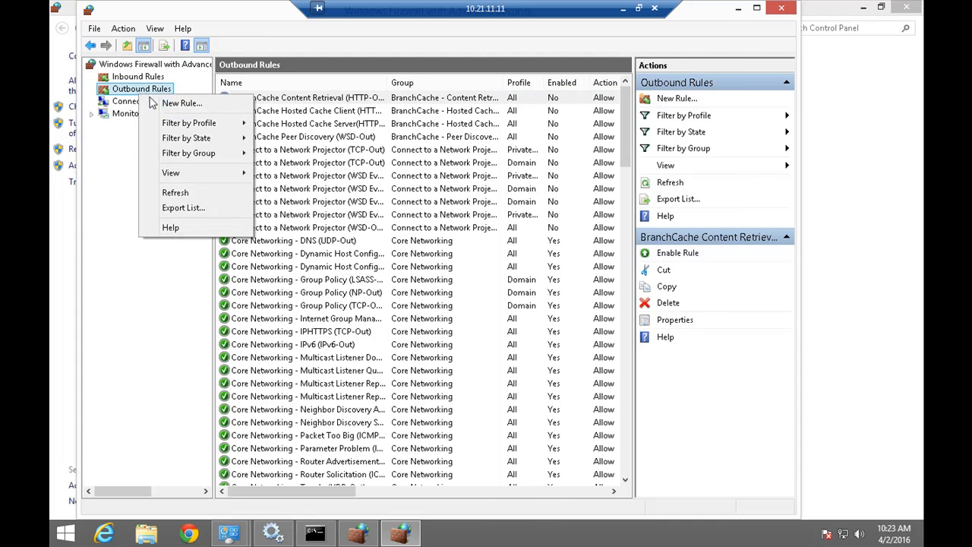
click(171, 103)
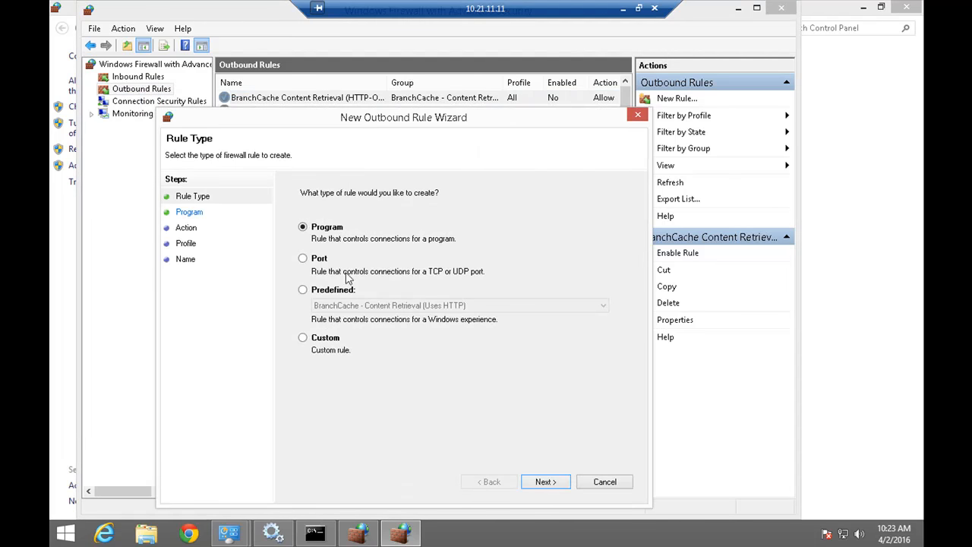
click(532, 486)
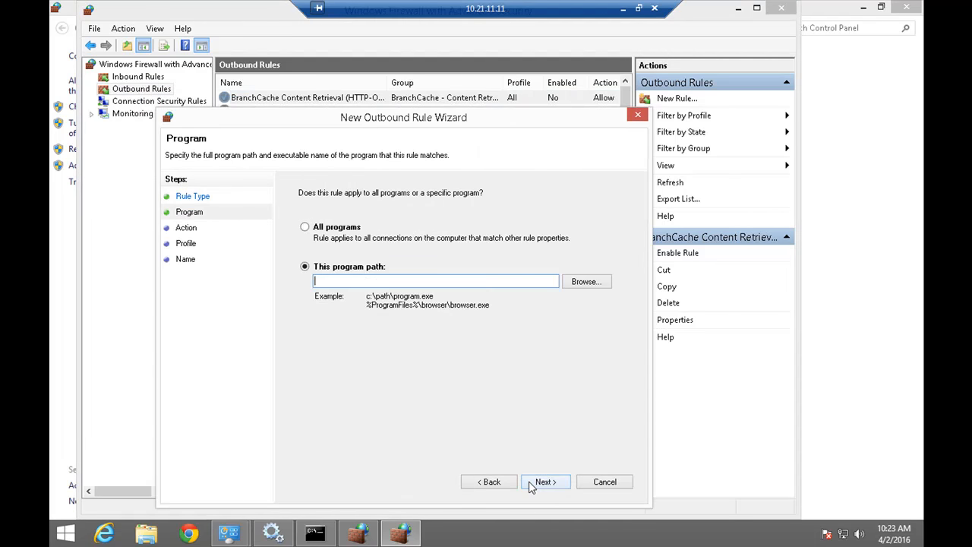
click(577, 284)
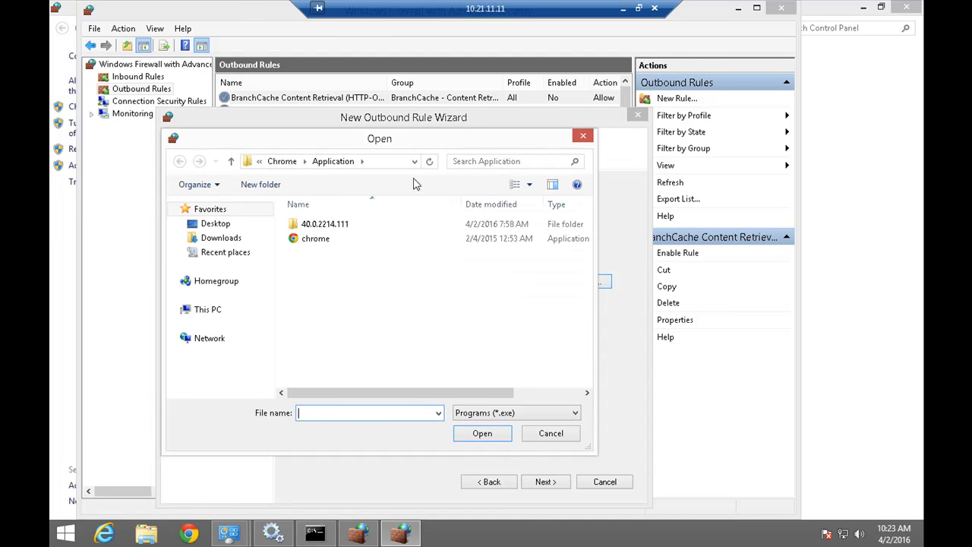
Copy the Chrome folder path from the file chooser and open C:\Users\admin\AppData\Local\Google\Chrome\Application in File Explorer.
click(148, 534)
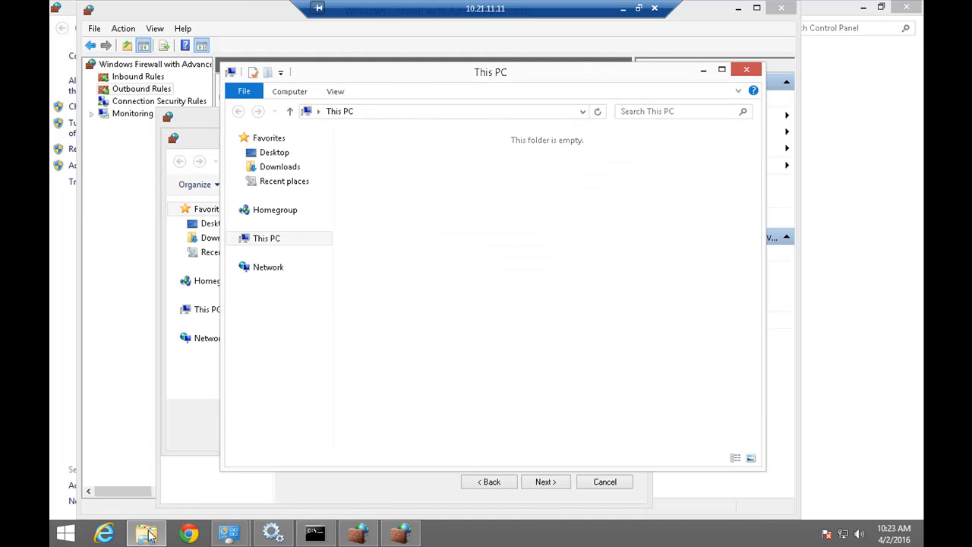
click(705, 70)
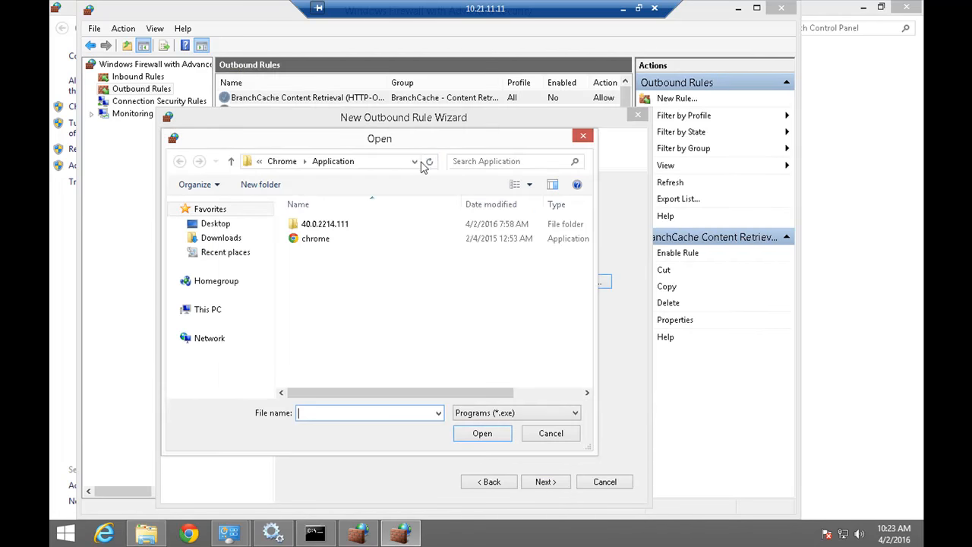
click(390, 159)
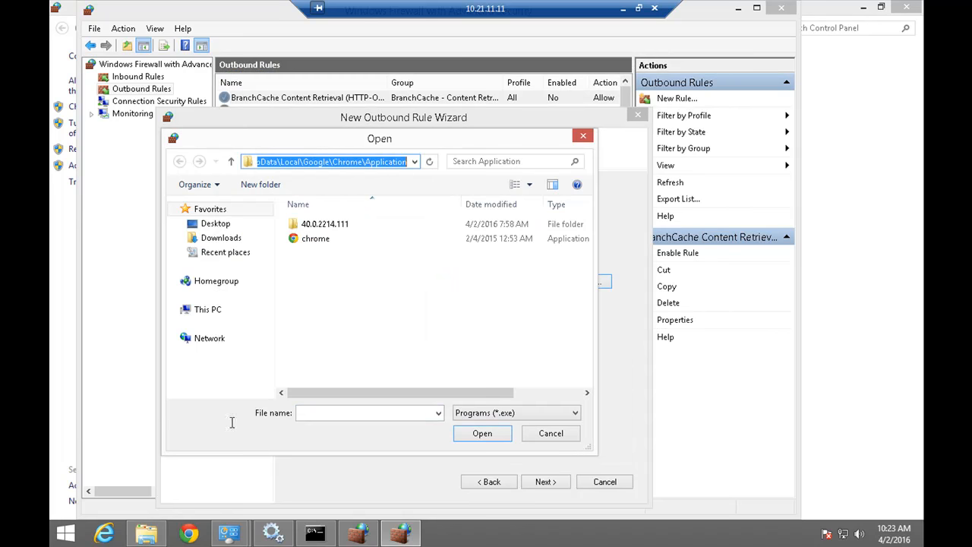
click(147, 534)
click(449, 113)
text(C:\Users\admin\AppData\Local\Google\Chrome\Application)
key(Return)
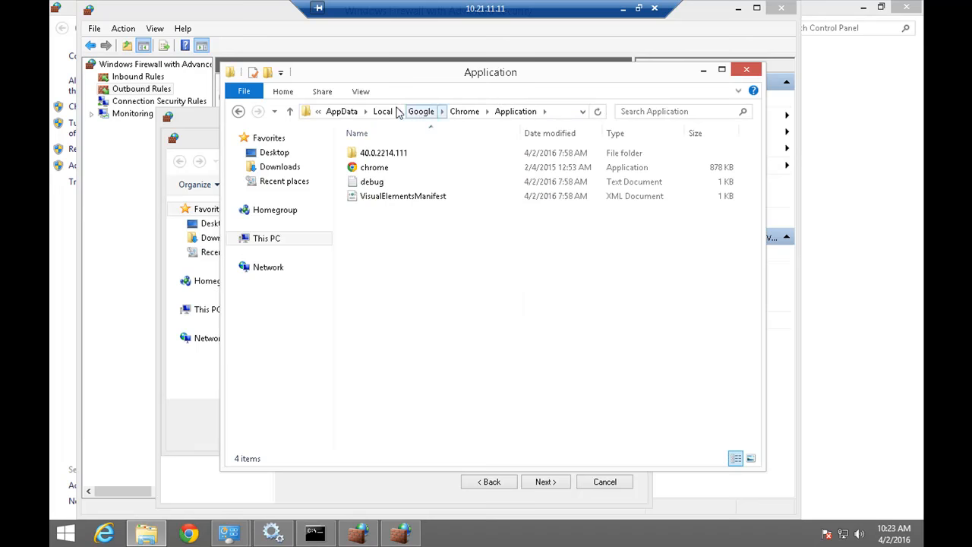
Maximize the Chrome Application folder window, display and select its full path, and minimize the window.
double_click(453, 72)
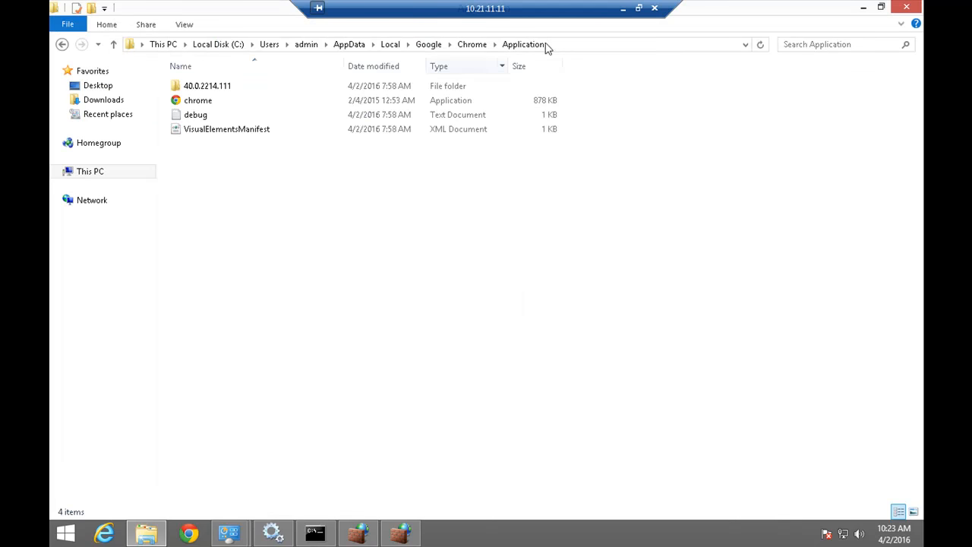
click(250, 42)
drag(199, 46, 182, 46)
drag(367, 45, 116, 49)
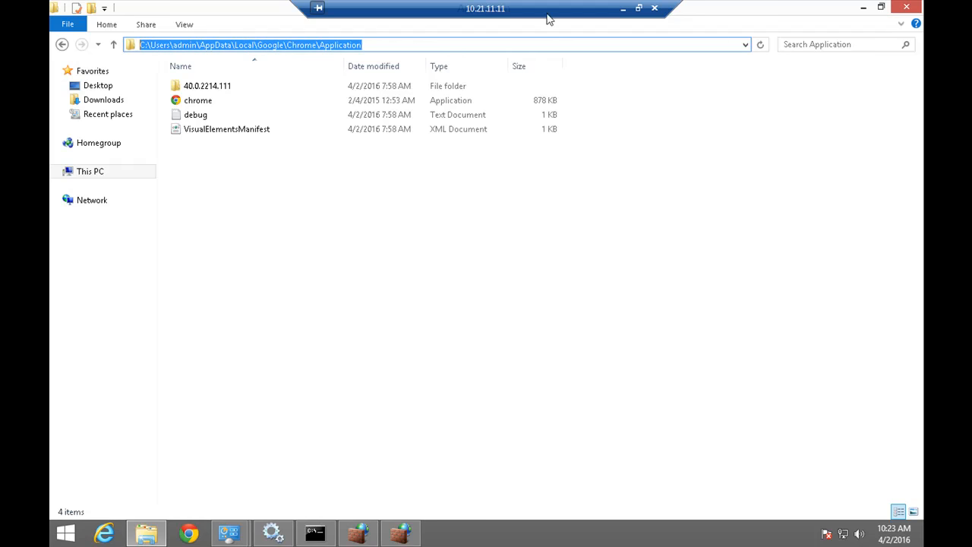
click(864, 8)
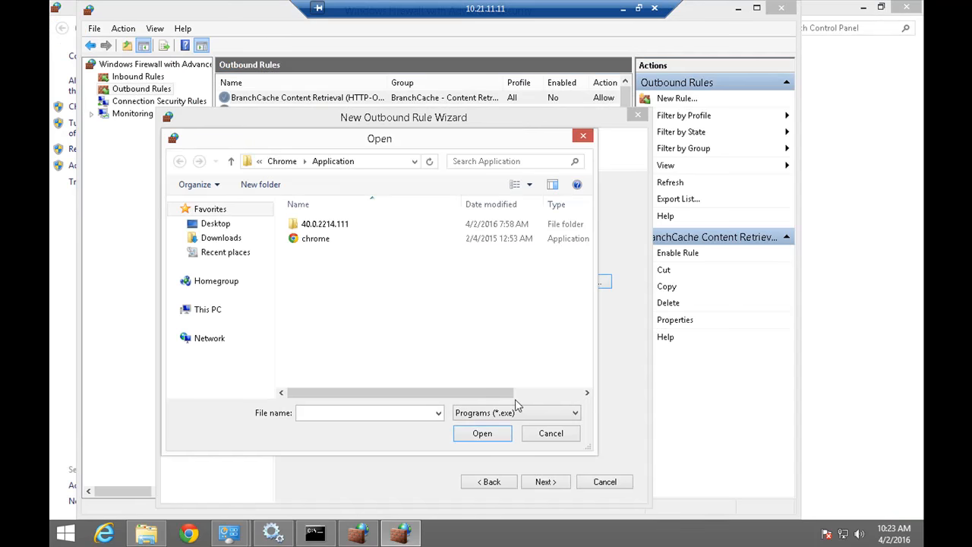
Paste the folder path as the file name in the file chooser, then pick the chrome application as the rule's program.
click(362, 415)
key(ctrl+v)
key(ctrl+a)
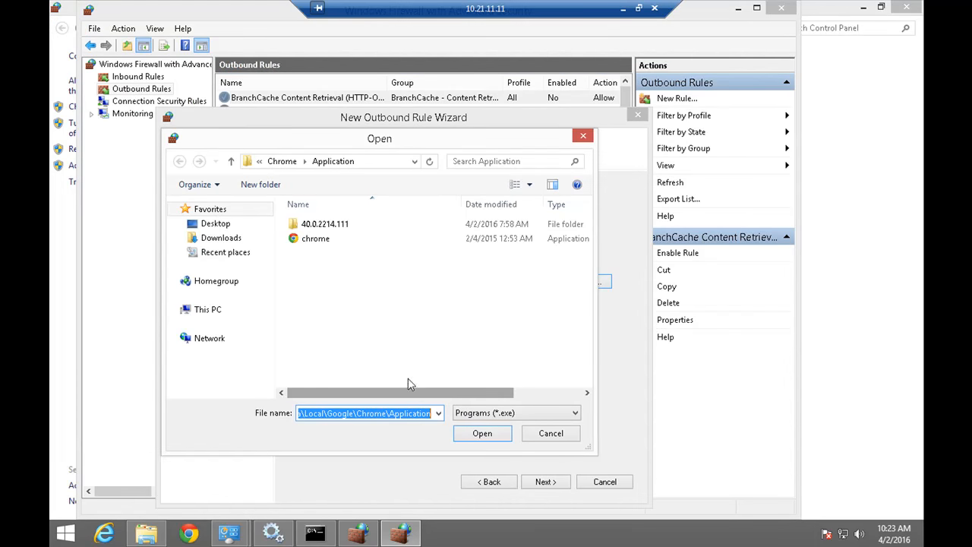
double_click(335, 241)
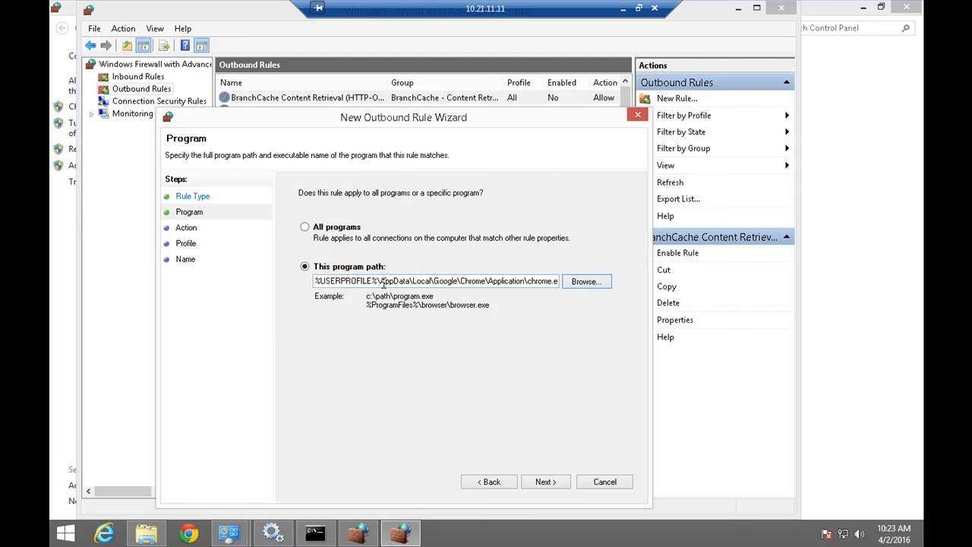
In File Explorer, extend the Chrome Application folder address with chrome.exe and copy the full executable path.
drag(368, 279, 288, 276)
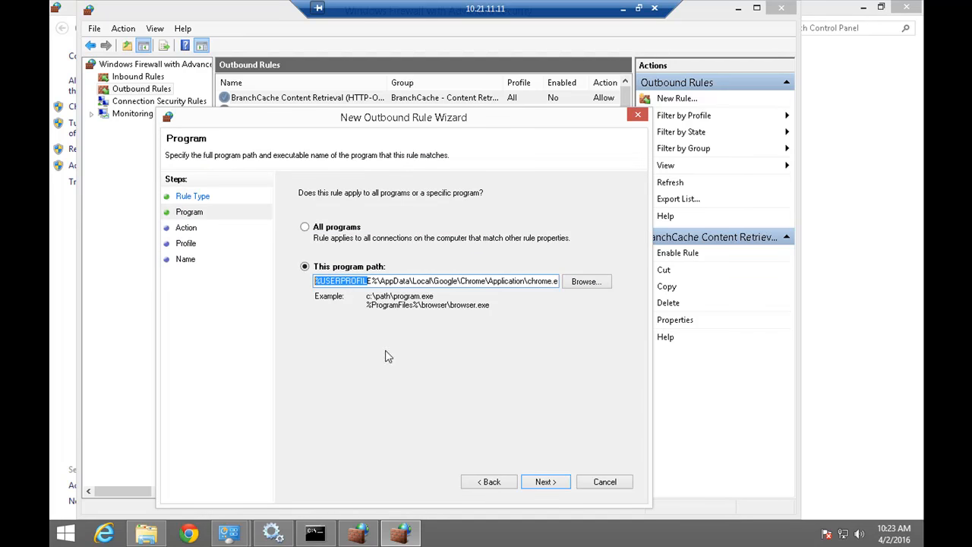
click(161, 531)
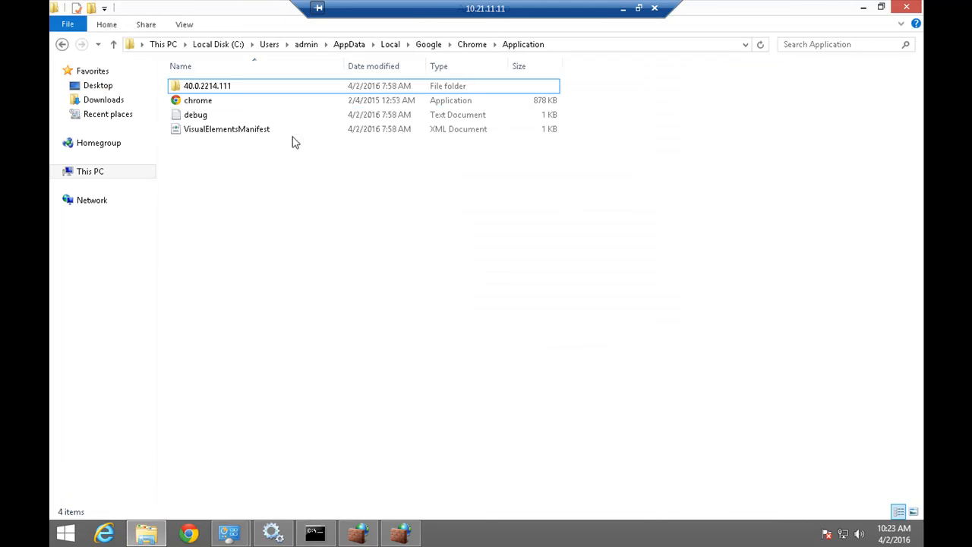
click(582, 44)
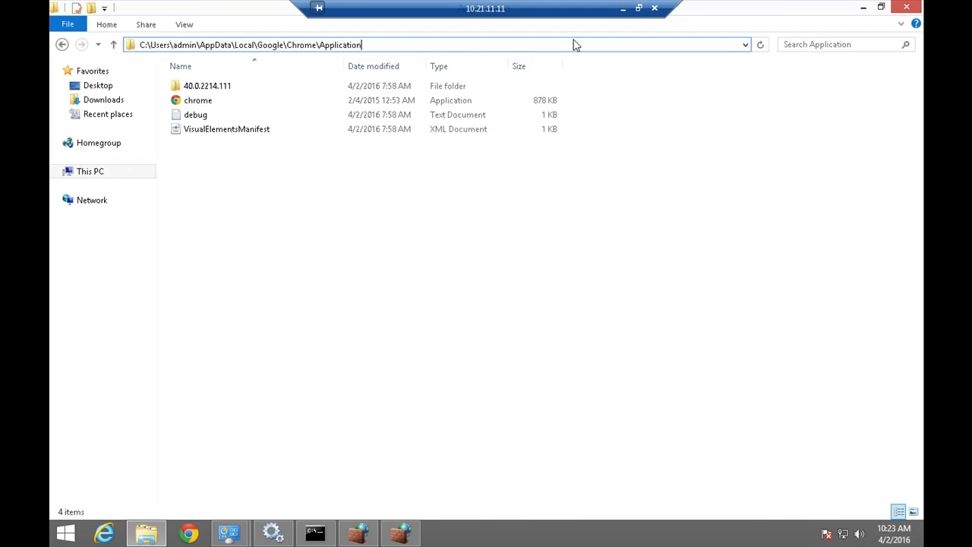
text(\)
key(Down)
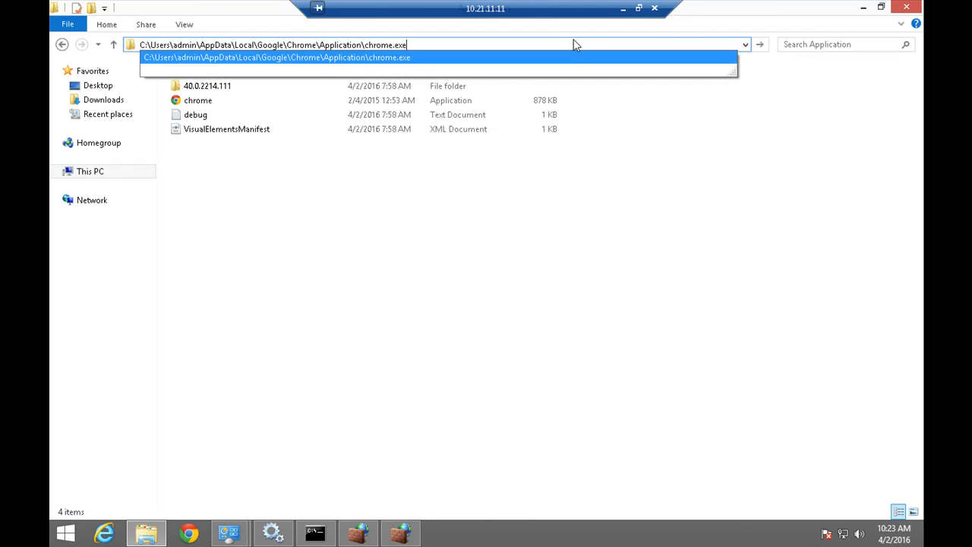
key(Return)
key(ctrl+c)
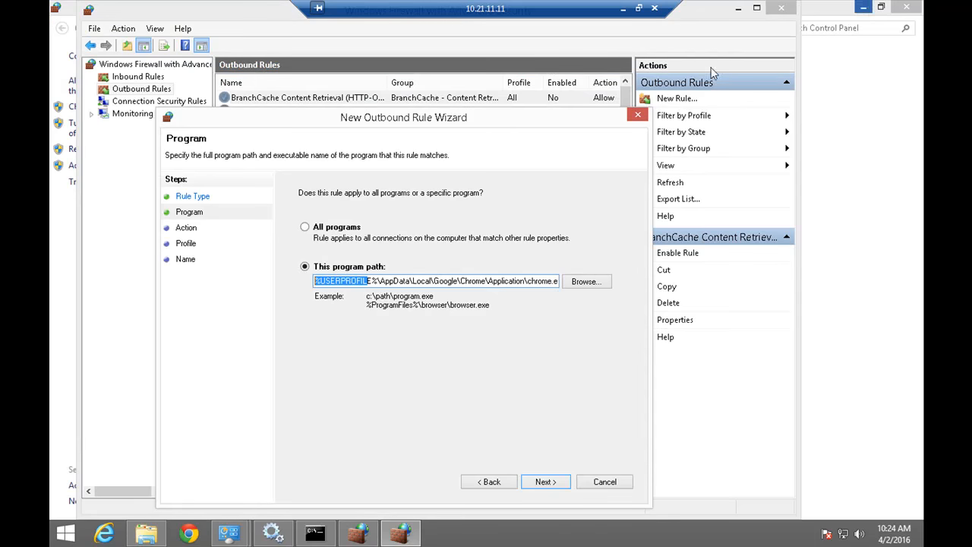
Replace the rule's program path with C:\Users\admin\AppData\Local\Google\Chrome\Application\chrome.exe.
click(452, 281)
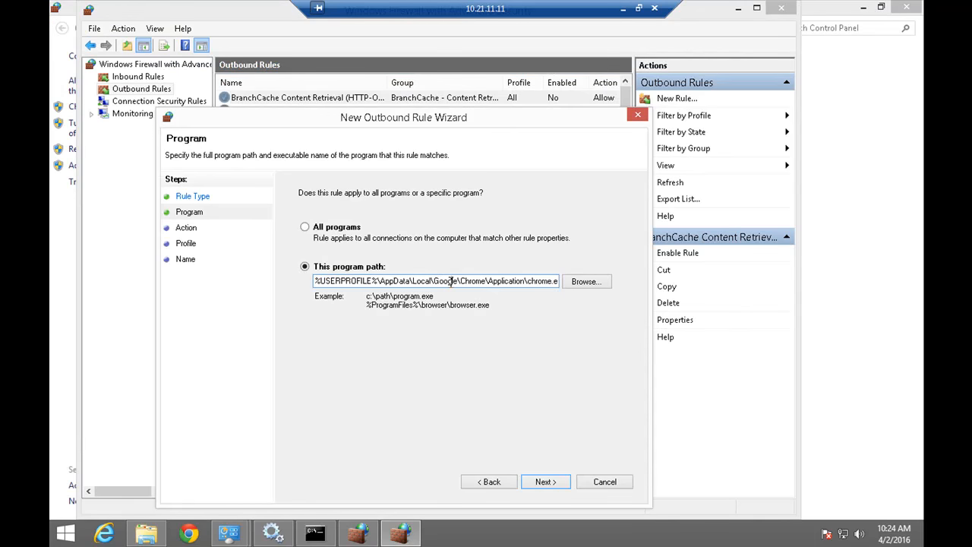
key(End)
key(ctrl+v)
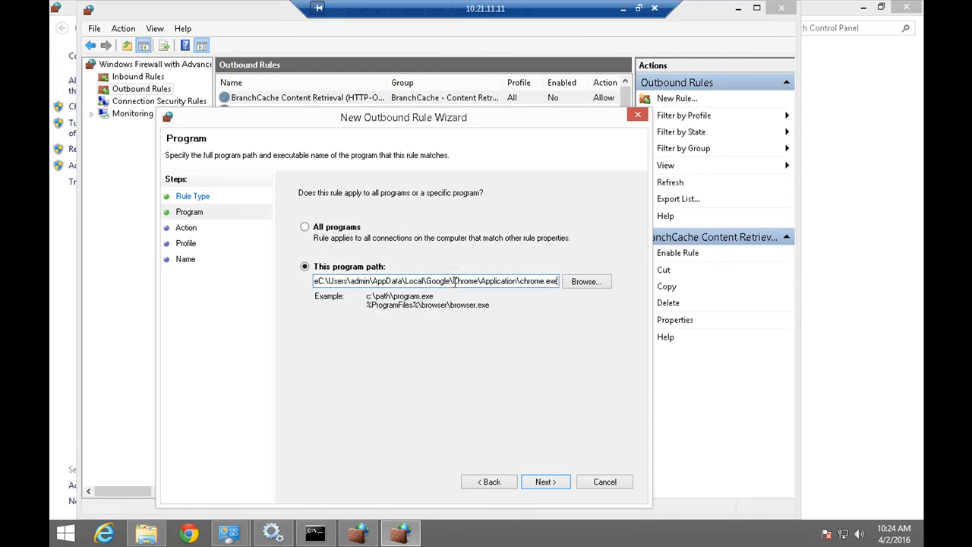
key(ctrl+a)
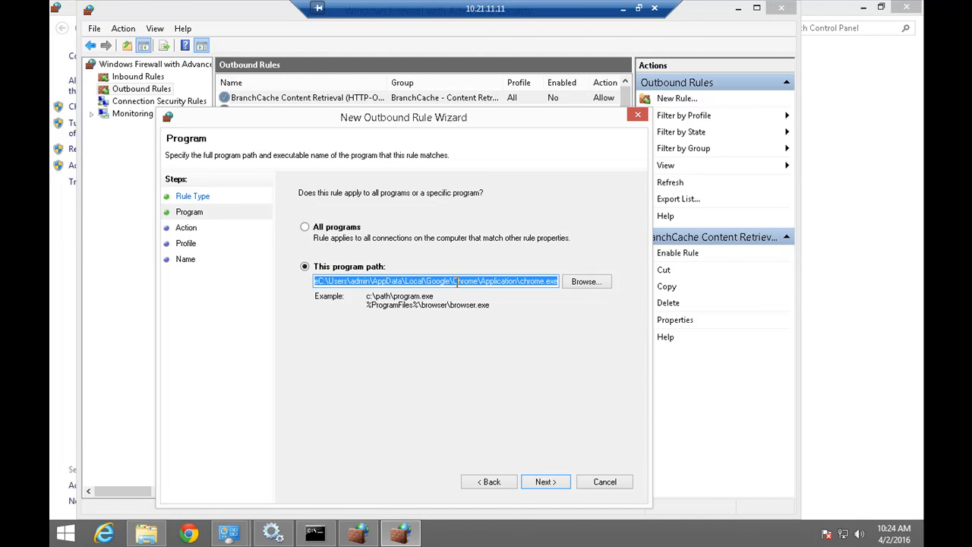
key(ctrl+v)
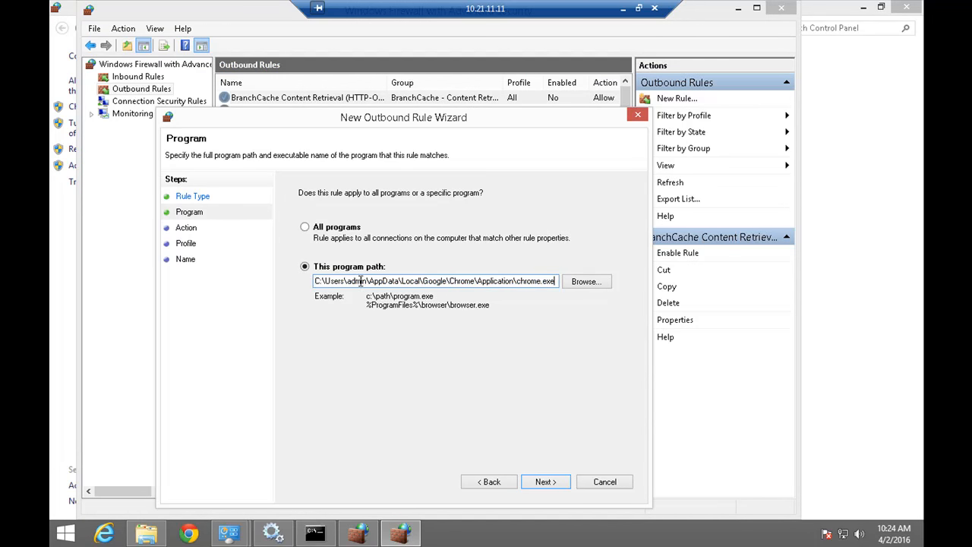
drag(357, 281, 313, 281)
Finish the outbound rule with the Block action for all profiles, name it c, and select it in the rules list.
click(537, 488)
click(537, 488)
click(537, 488)
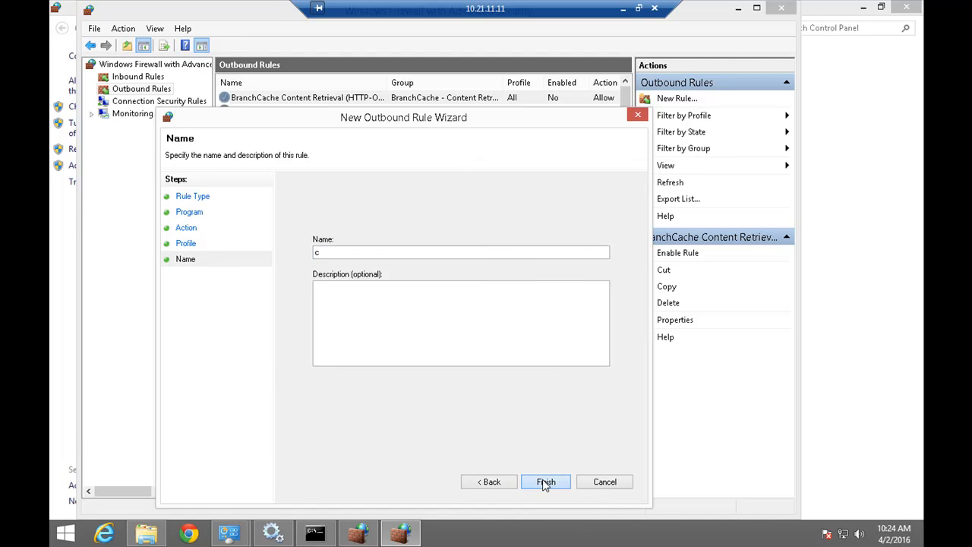
click(544, 483)
click(244, 181)
click(245, 99)
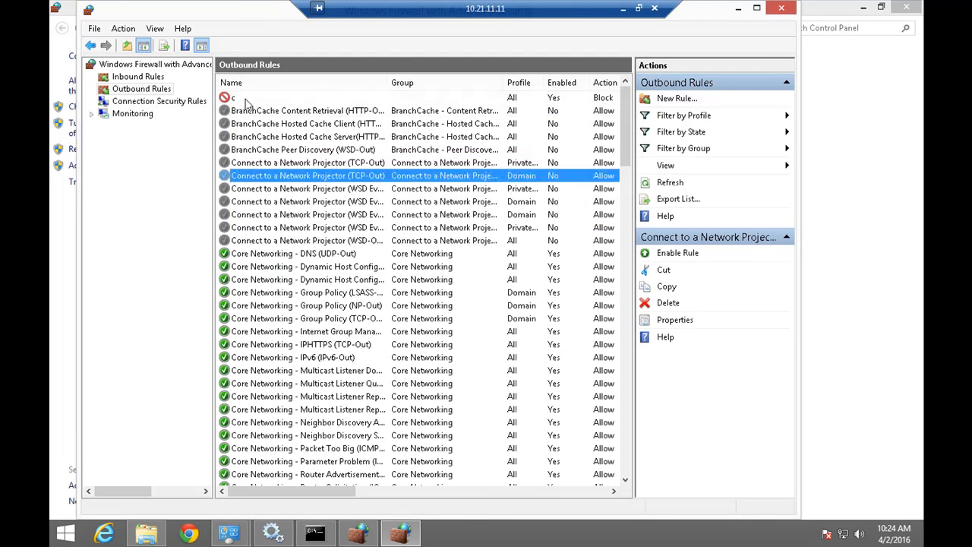
click(188, 534)
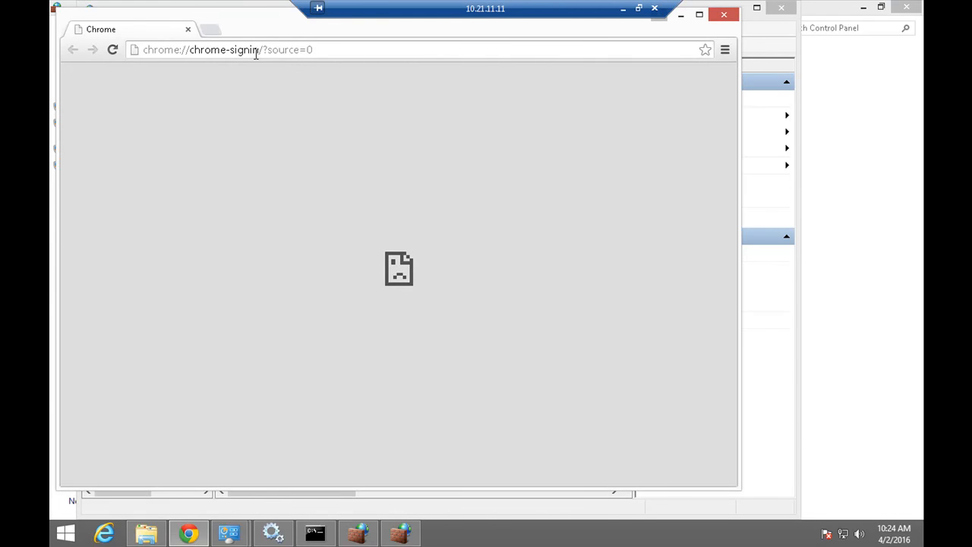
click(255, 52)
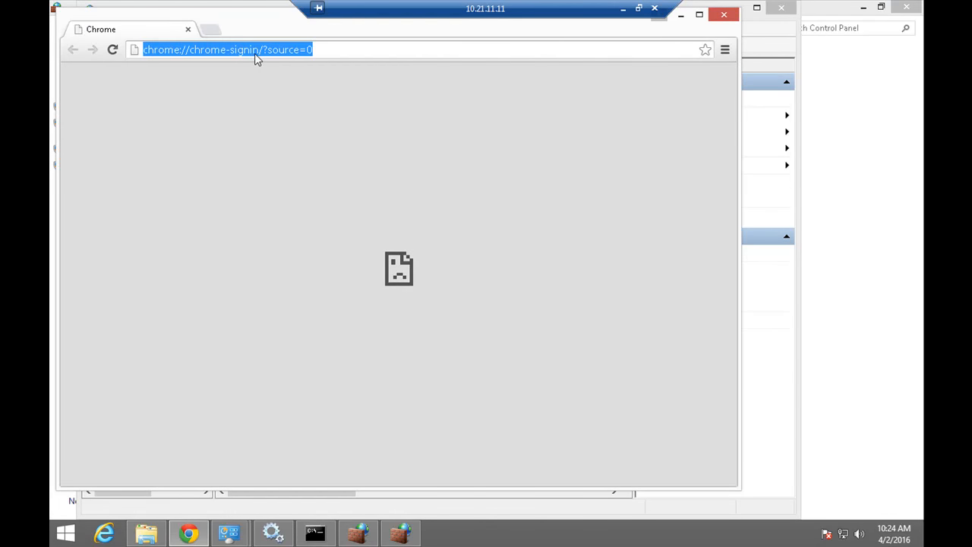
text(www.google.com)
key(Return)
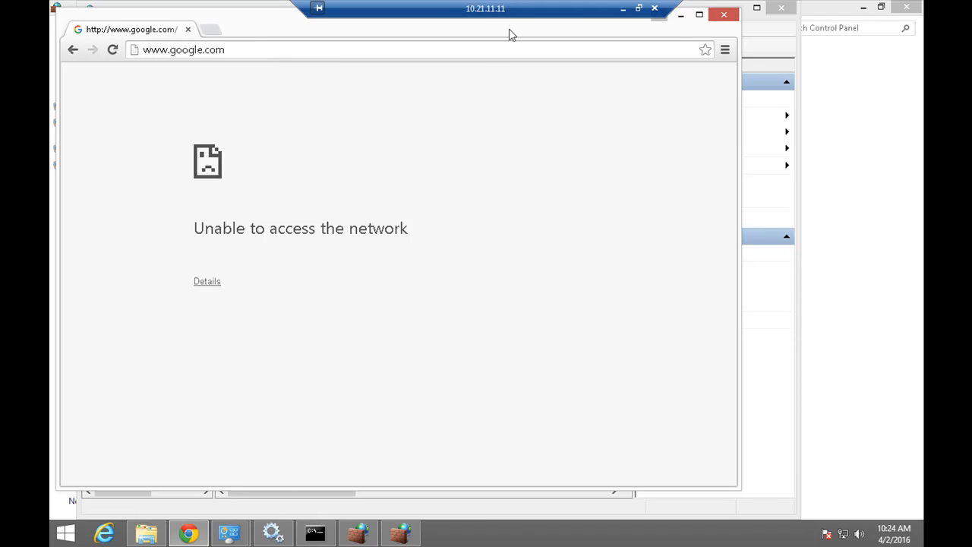
click(682, 17)
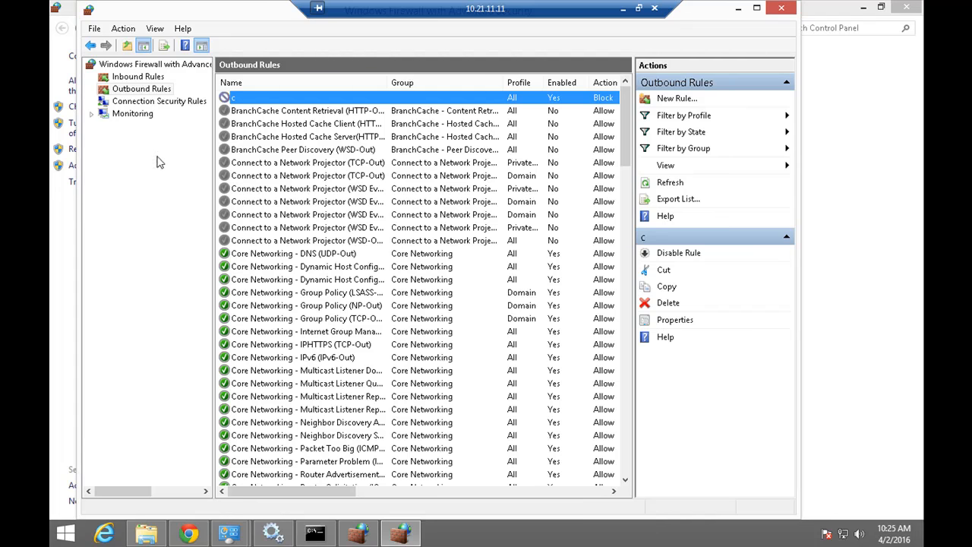
Close the advanced firewall window showing the Outbound Rules and minimize the one showing the Inbound Rules.
right_click(156, 93)
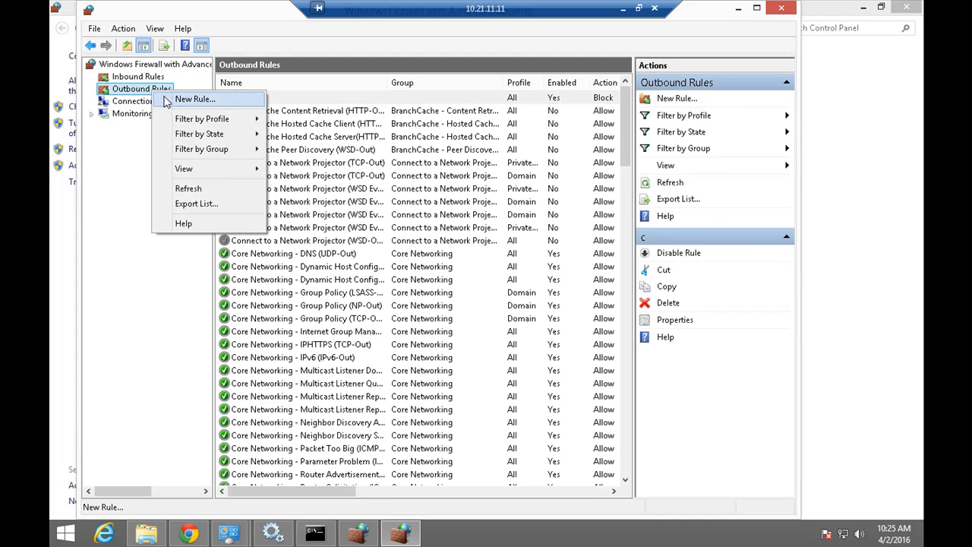
click(143, 165)
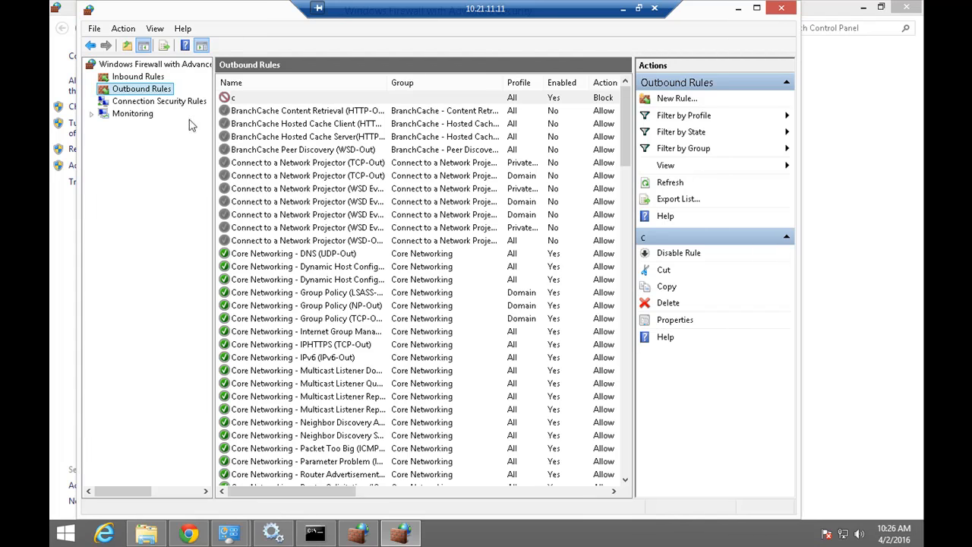
click(781, 7)
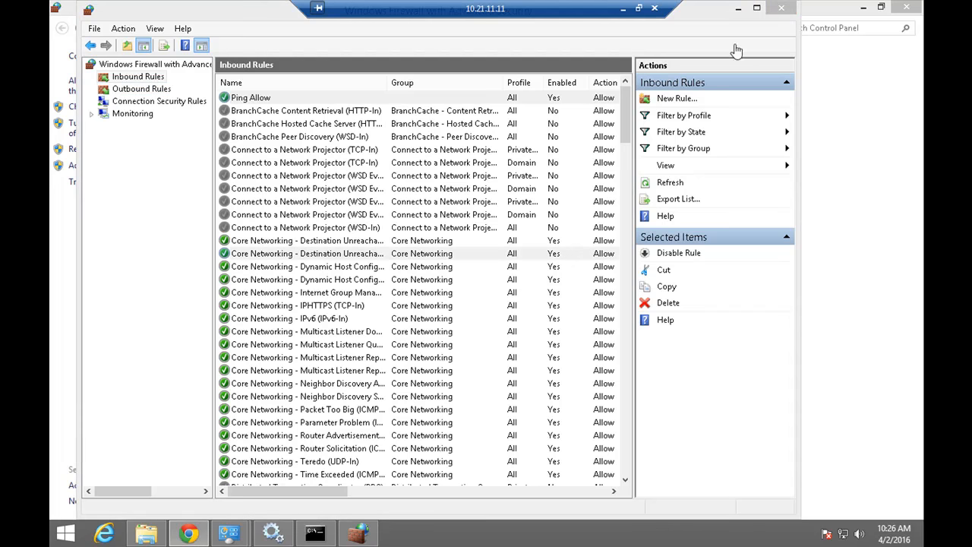
click(738, 14)
click(739, 9)
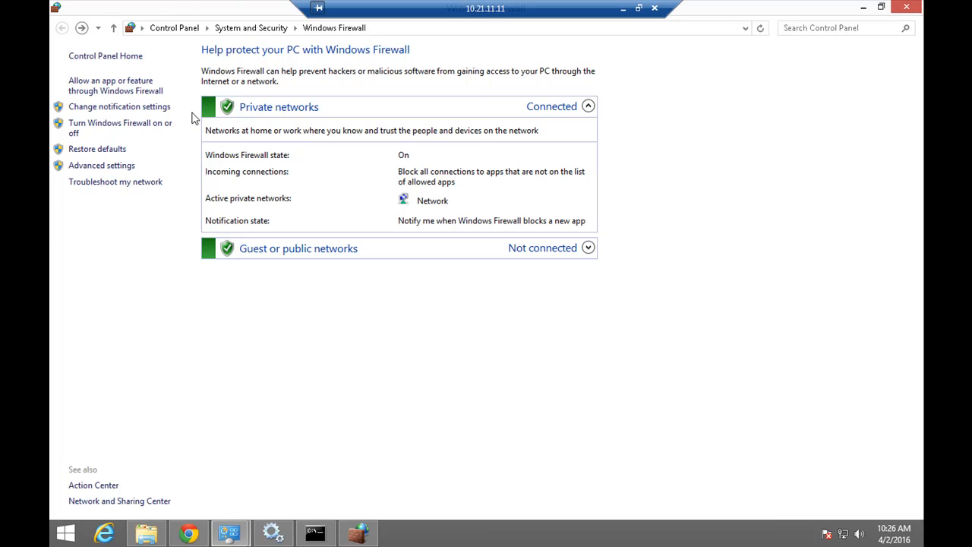
click(88, 131)
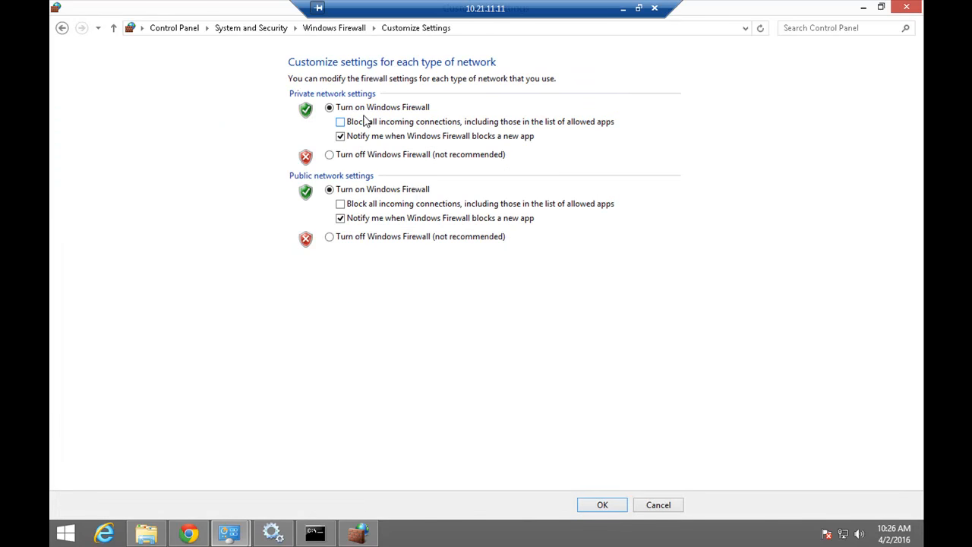
click(374, 157)
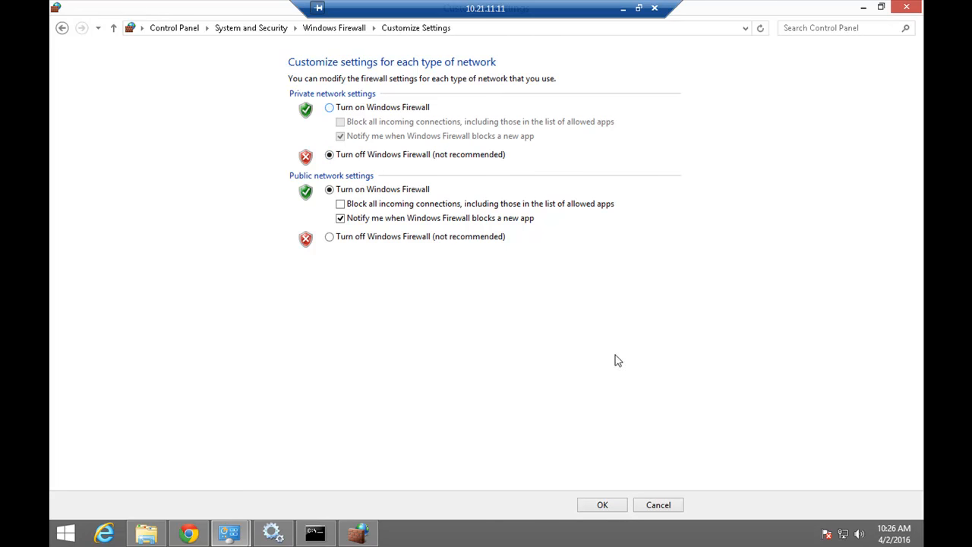
click(640, 505)
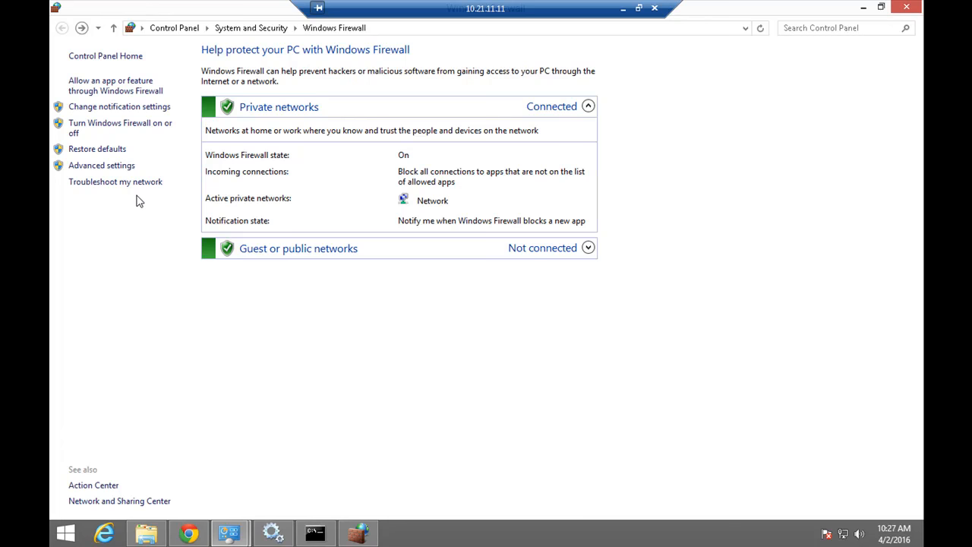
Close the Windows Firewall control panel and minimize the remote session to return to the firewall lab list in Word.
click(916, 7)
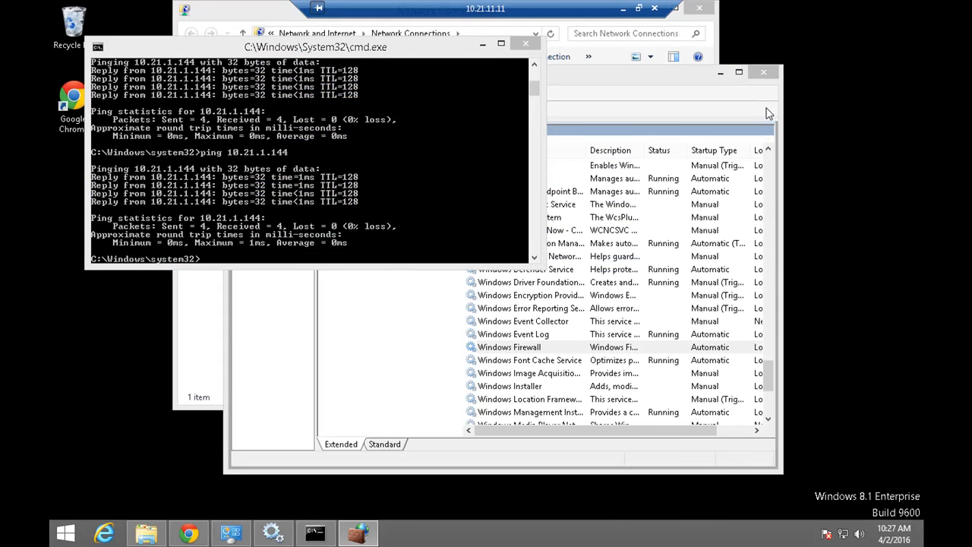
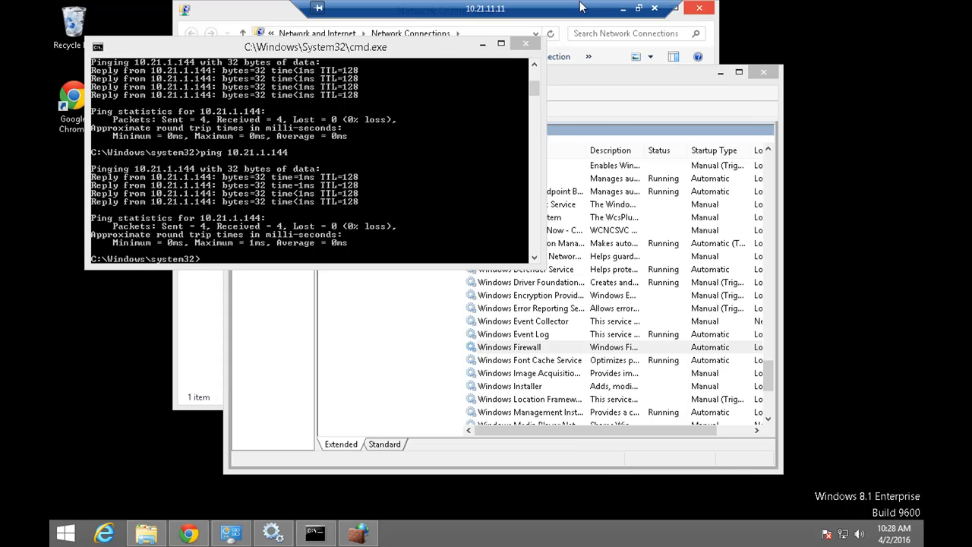
click(622, 8)
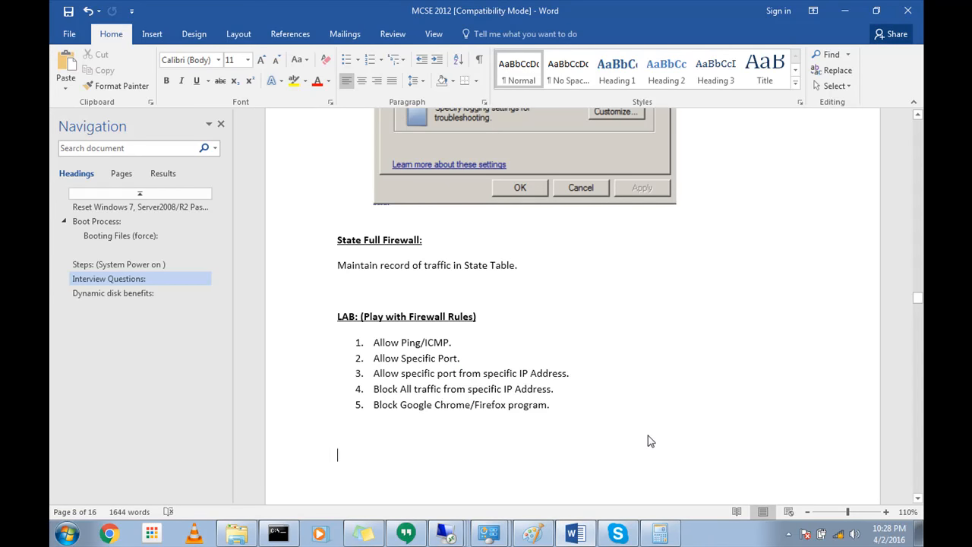
click(718, 540)
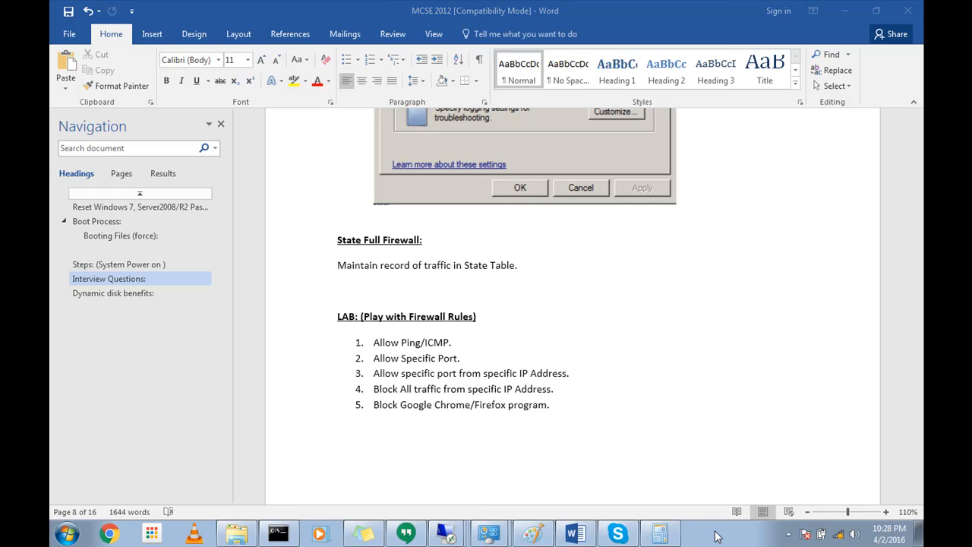
click(612, 424)
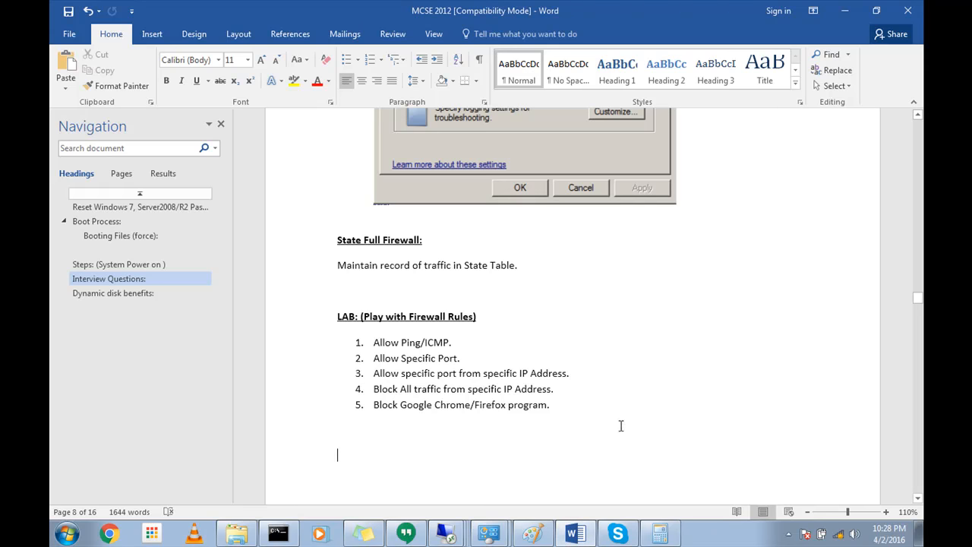